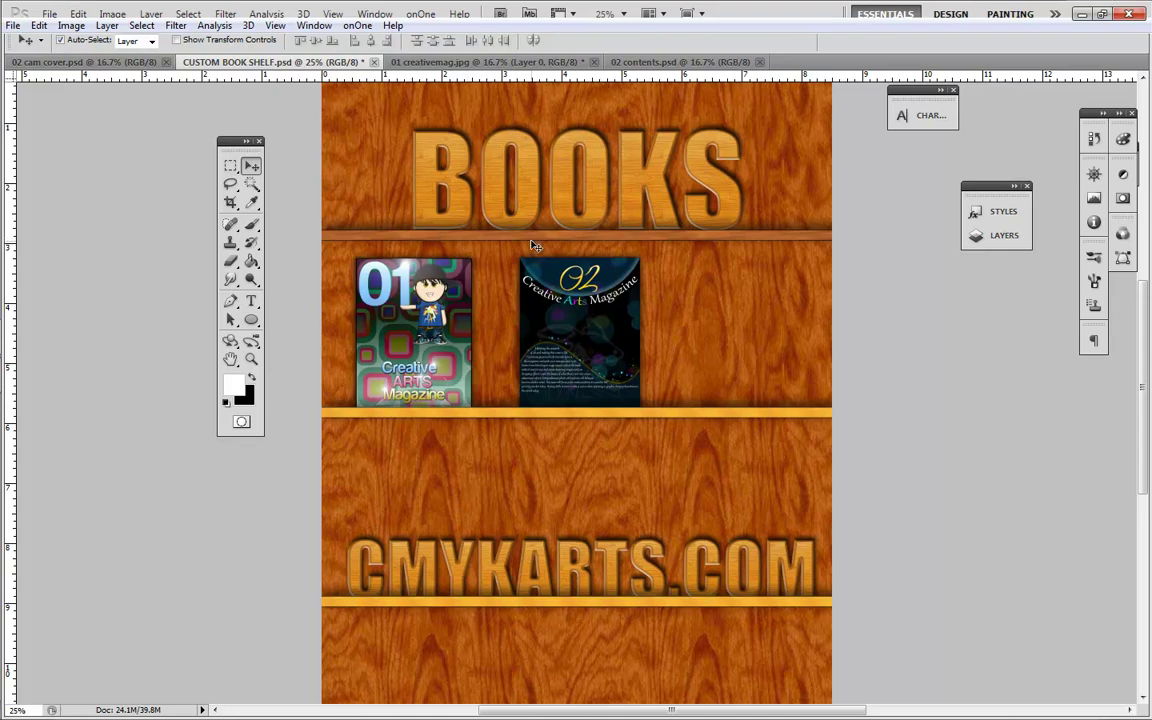
# Turn on the Layer 2 copy 2 glare layer, compare it off and on, then collapse the panels
pyautogui.click(1004, 236)
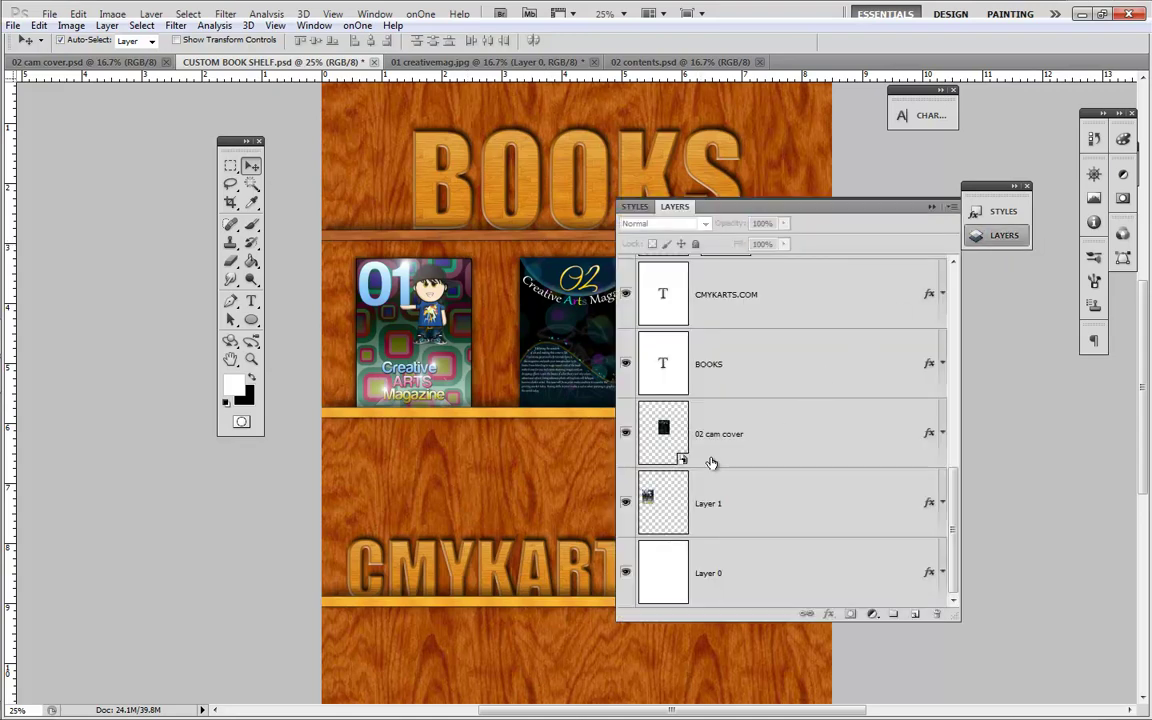
pyautogui.scroll(10, 648, 497)
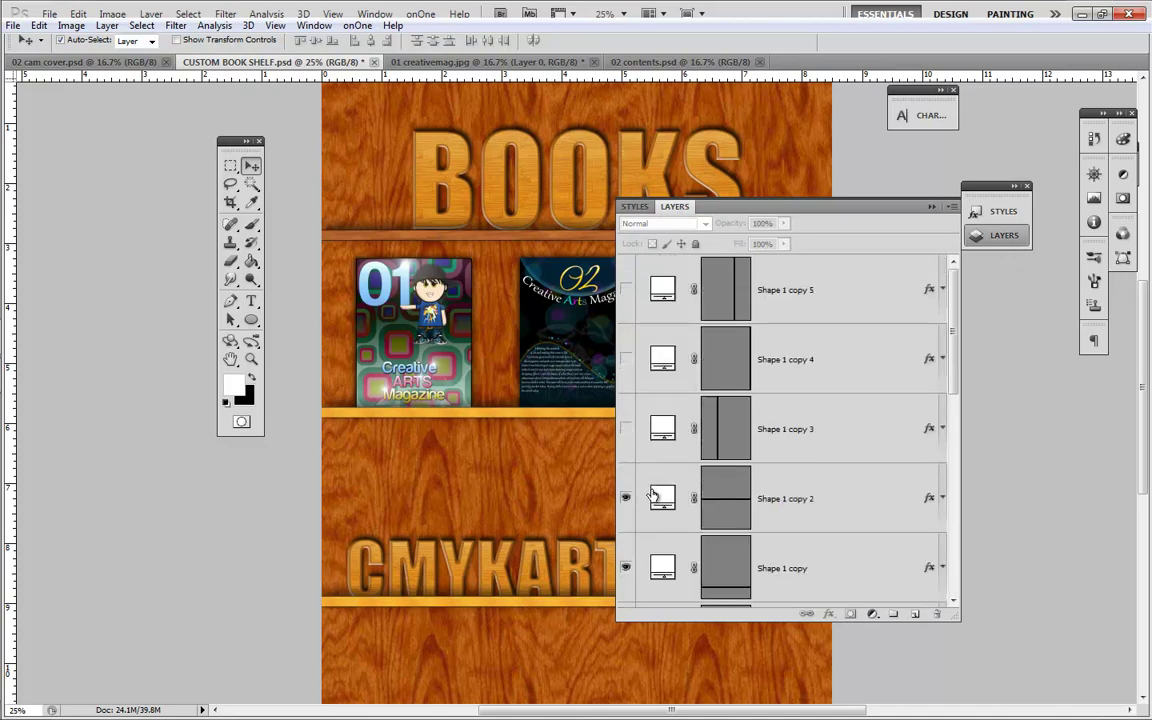
pyautogui.scroll(-4, 646, 497)
pyautogui.click(625, 429)
pyautogui.moveTo(757, 206); pyautogui.dragTo(943, 206)
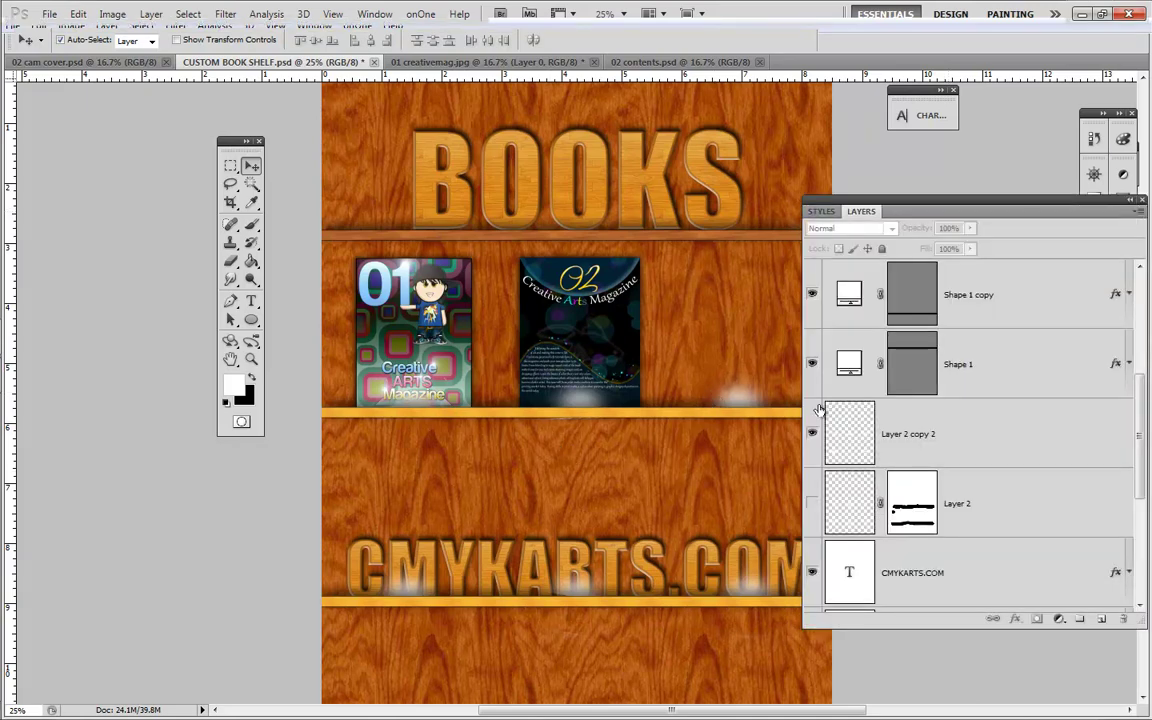
pyautogui.click(812, 434)
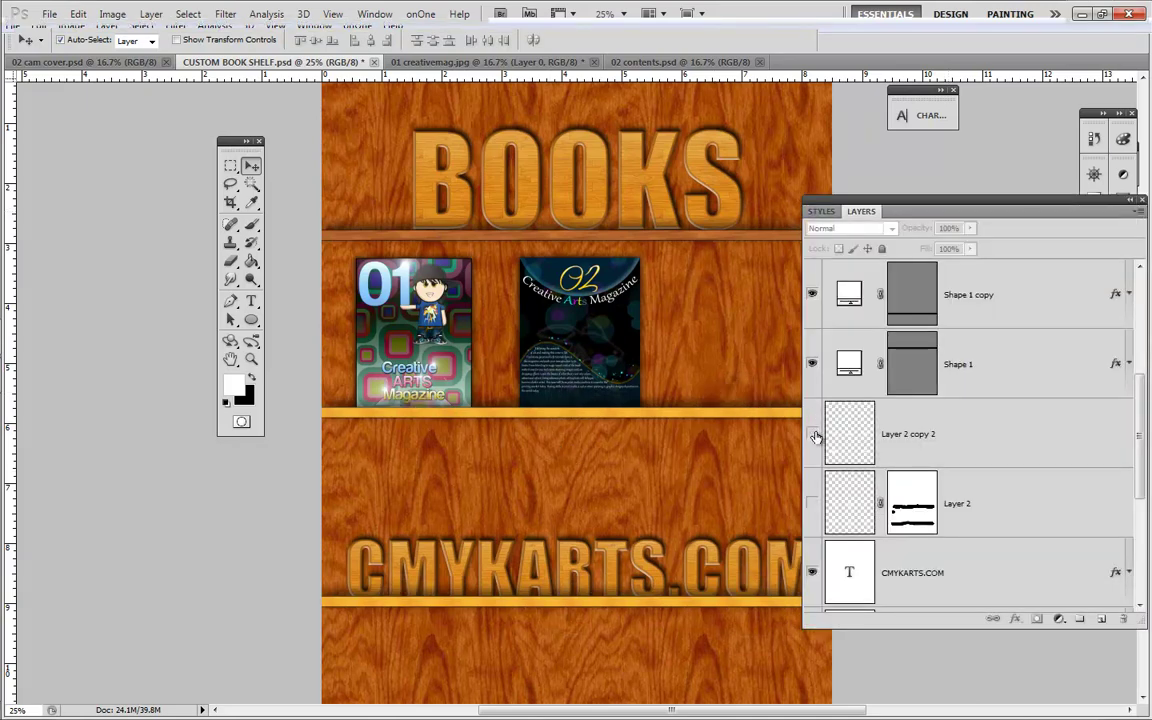
pyautogui.click(812, 434)
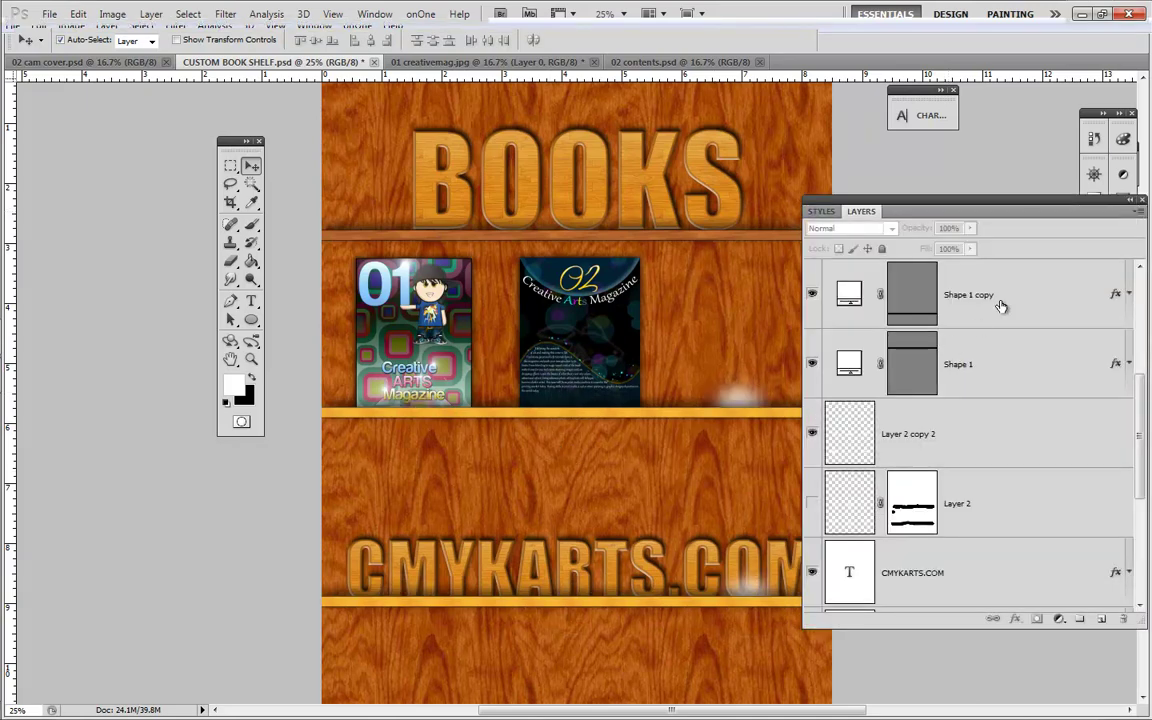
pyautogui.click(1133, 203)
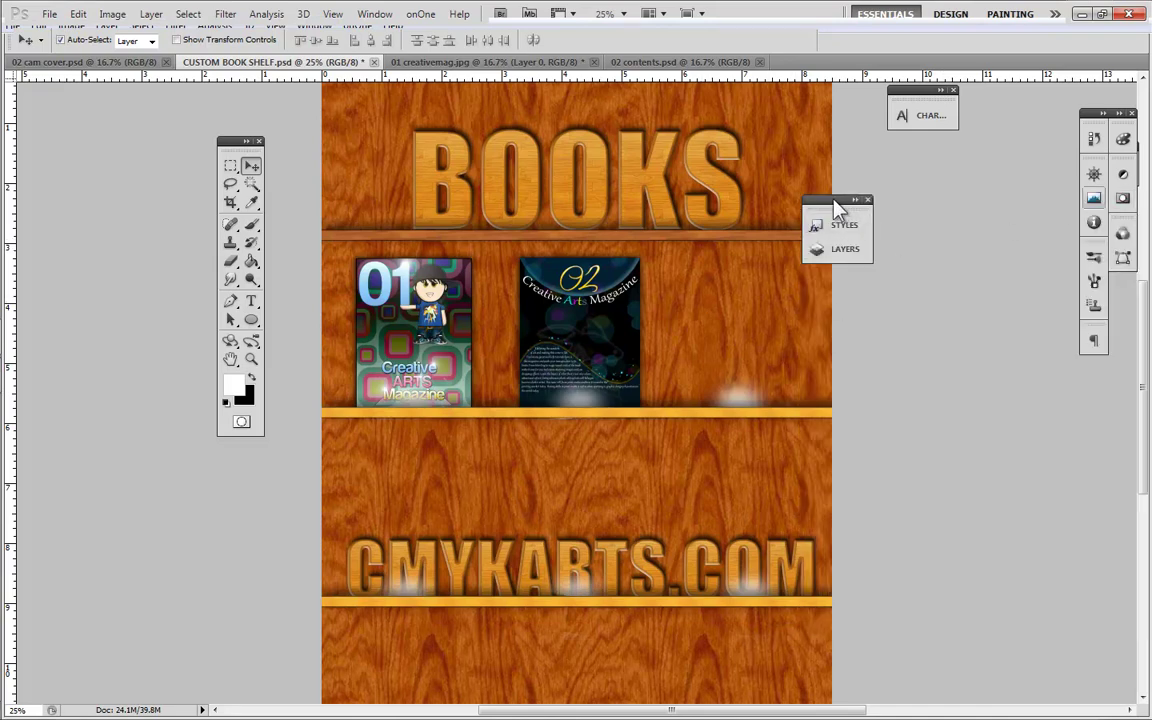
pyautogui.moveTo(851, 200); pyautogui.dragTo(955, 193)
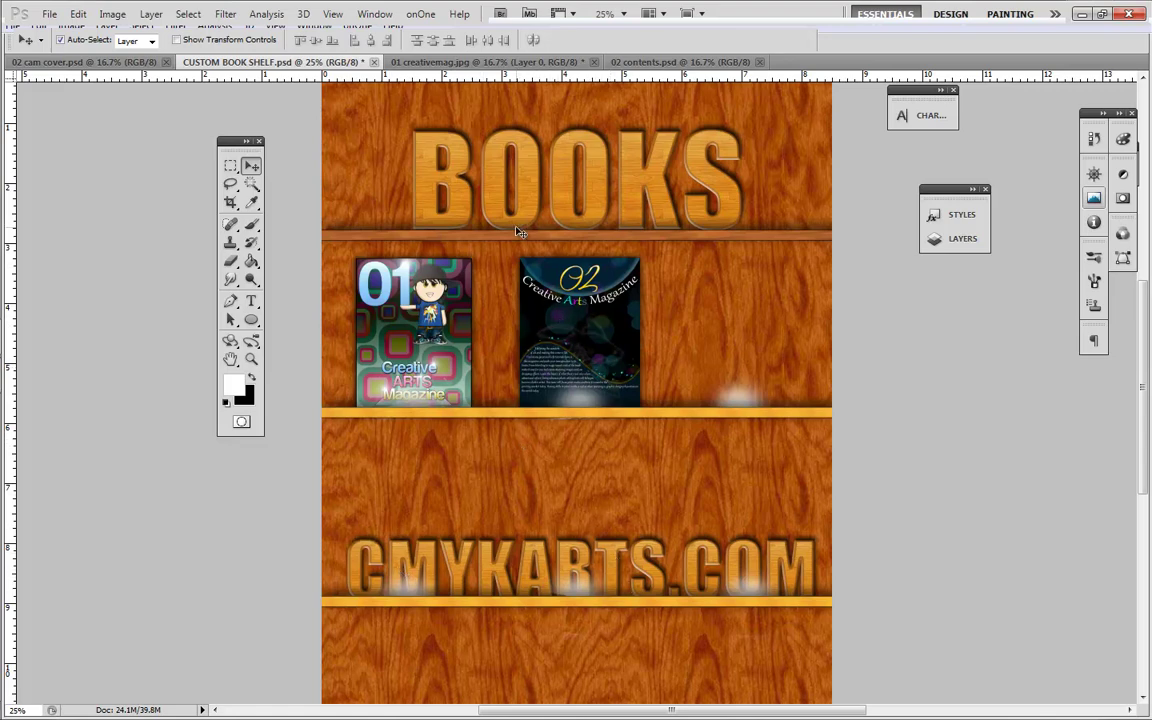
# Create a new document with the U.S. Paper Letter preset
pyautogui.click(50, 14)
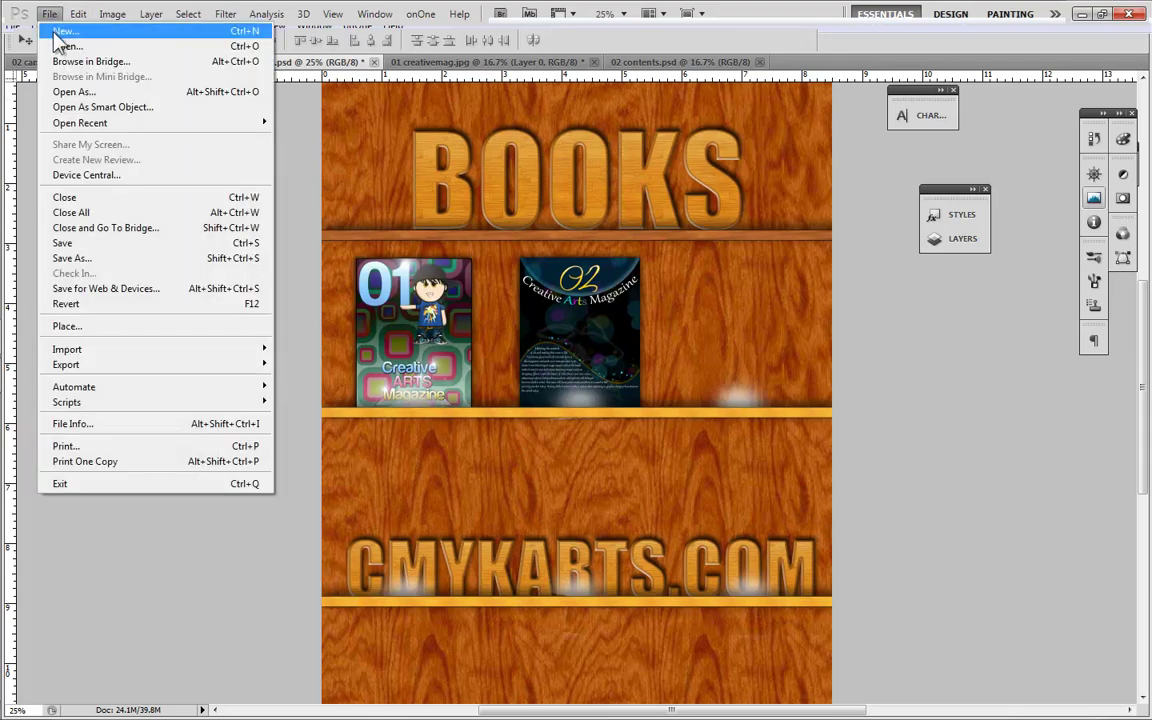
pyautogui.press('Escape')
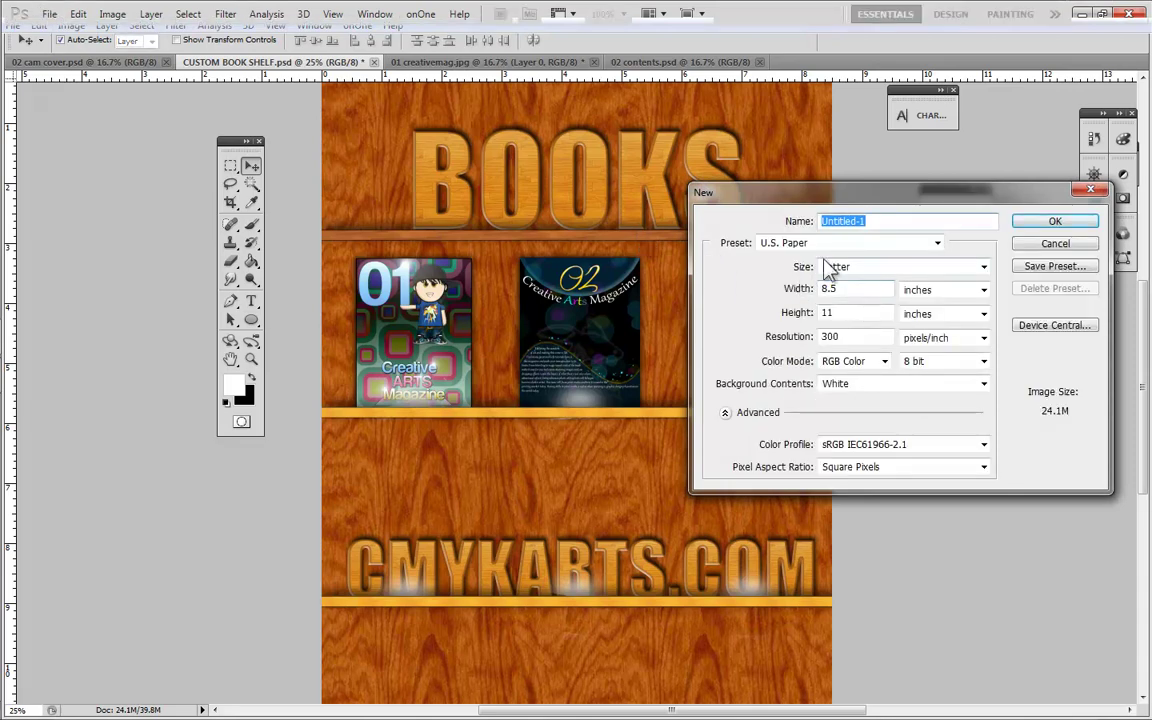
pyautogui.click(1030, 222)
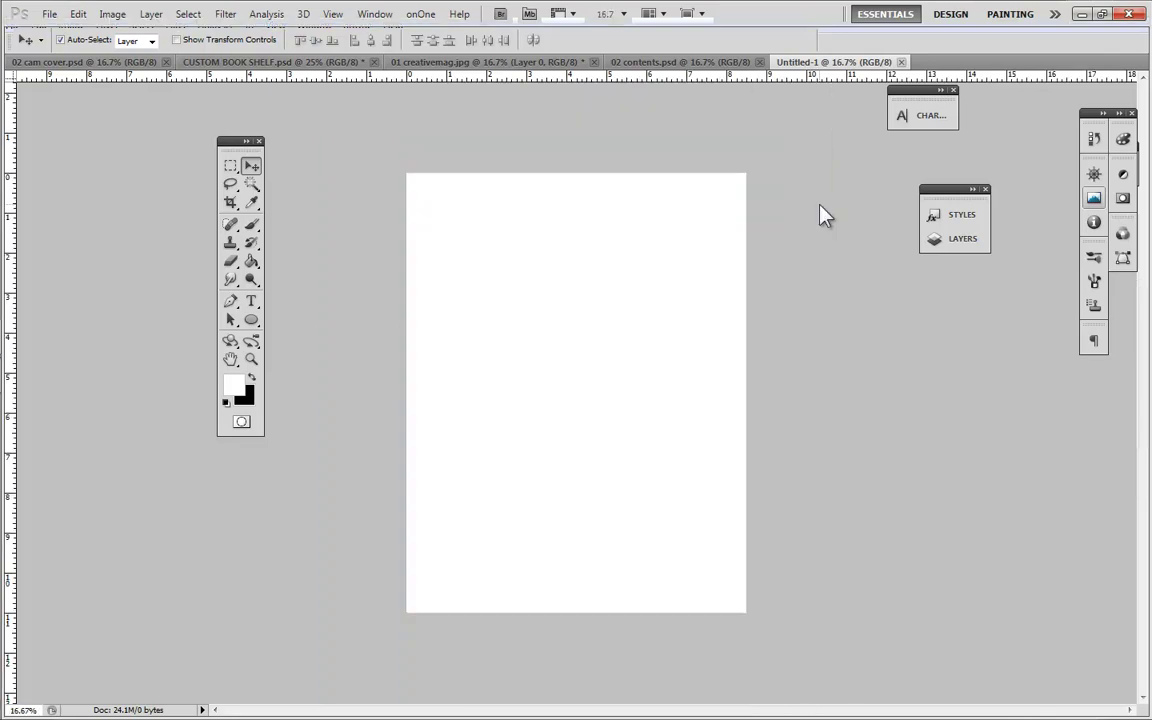
# Convert the Background into Layer 0 and fill it with solid black
pyautogui.click(935, 243)
pyautogui.doubleClick(844, 301)
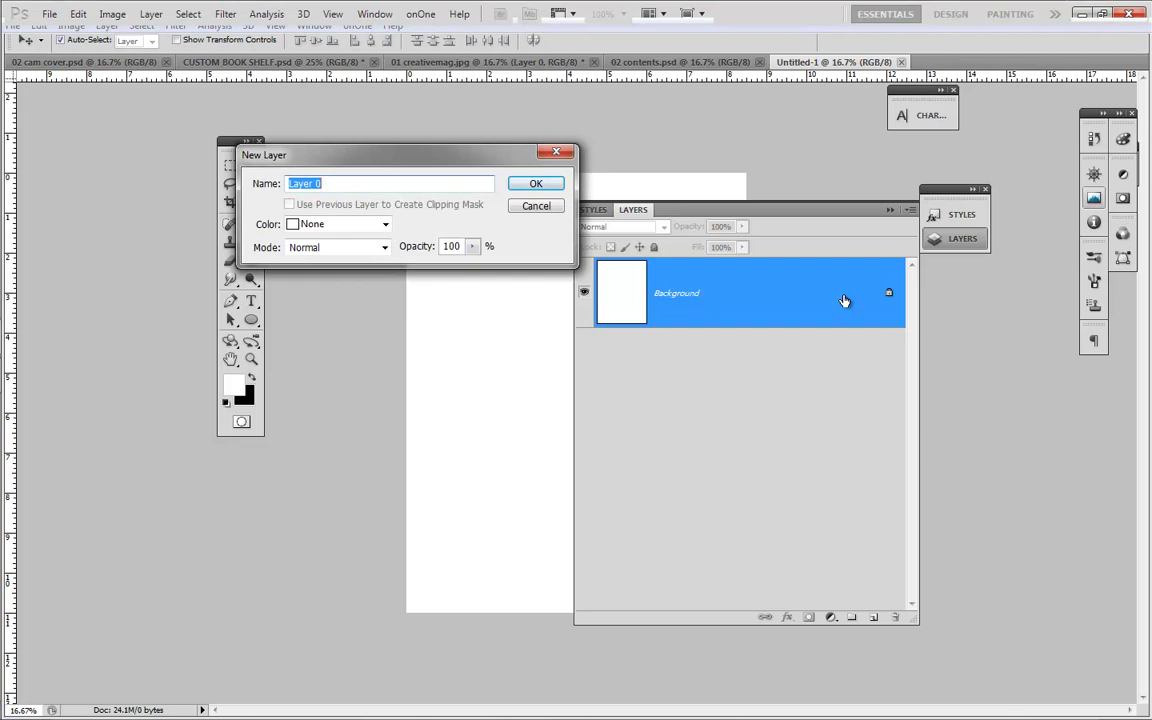
pyautogui.press('Return')
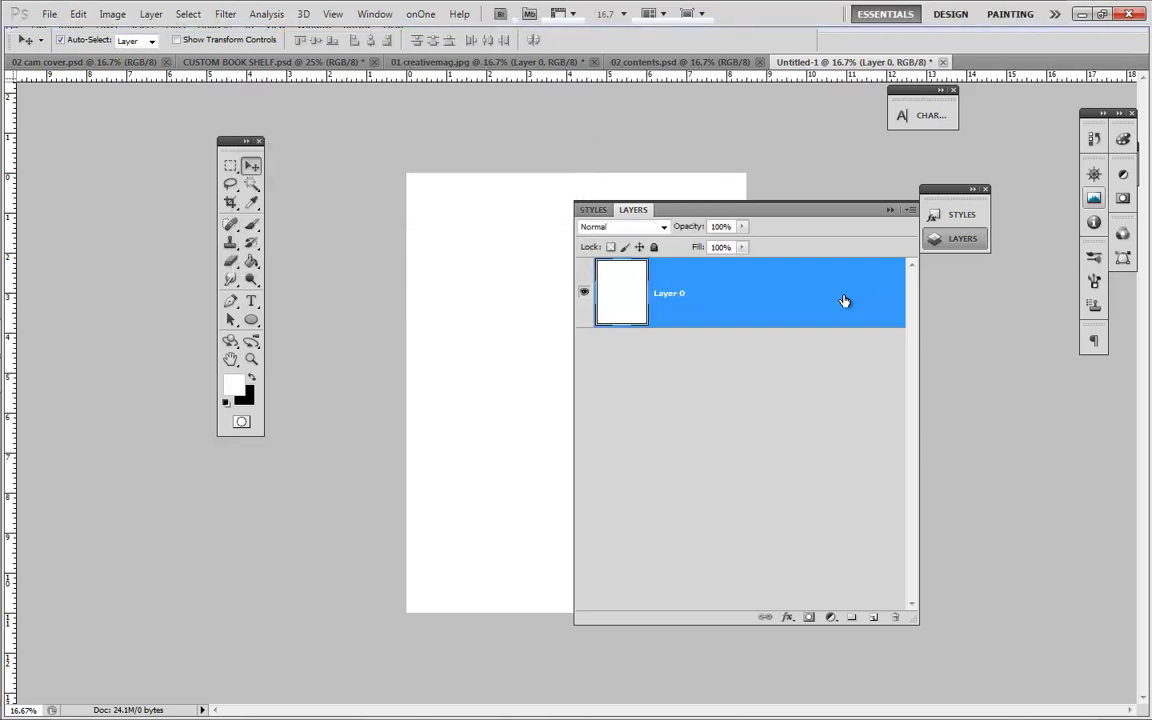
pyautogui.hotkey('ctrl', 'BackSpace')
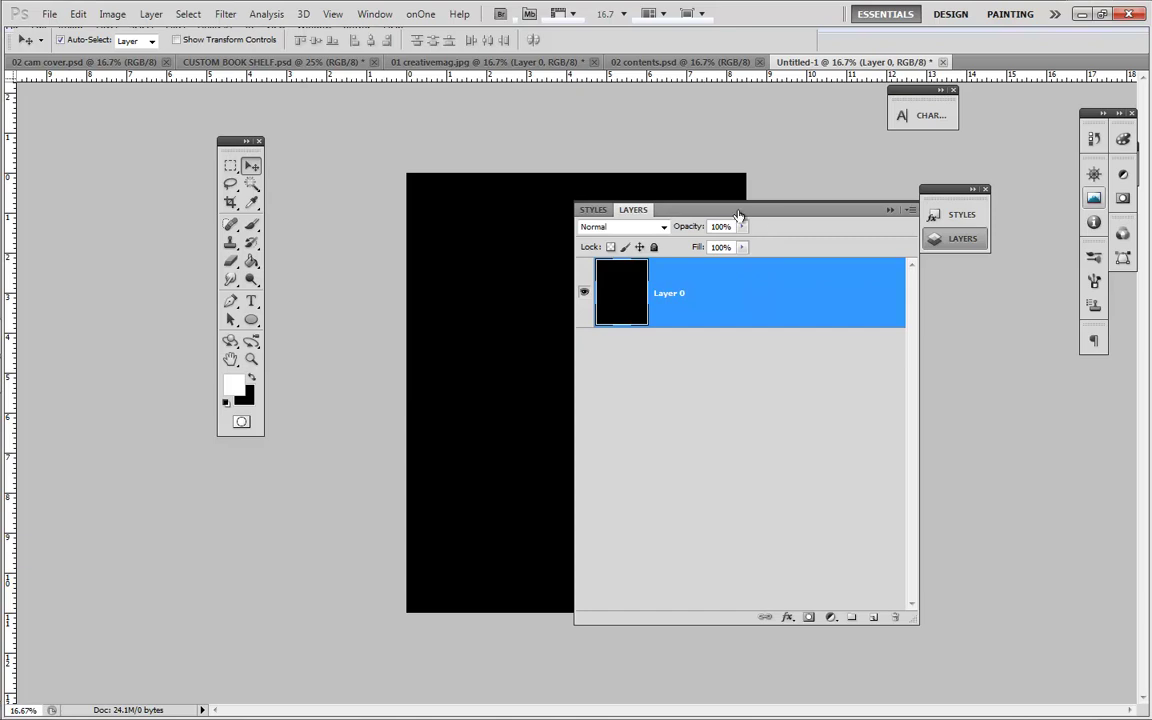
# Add a Pattern Overlay to Layer 0 and try out several wood patterns
pyautogui.press('h')
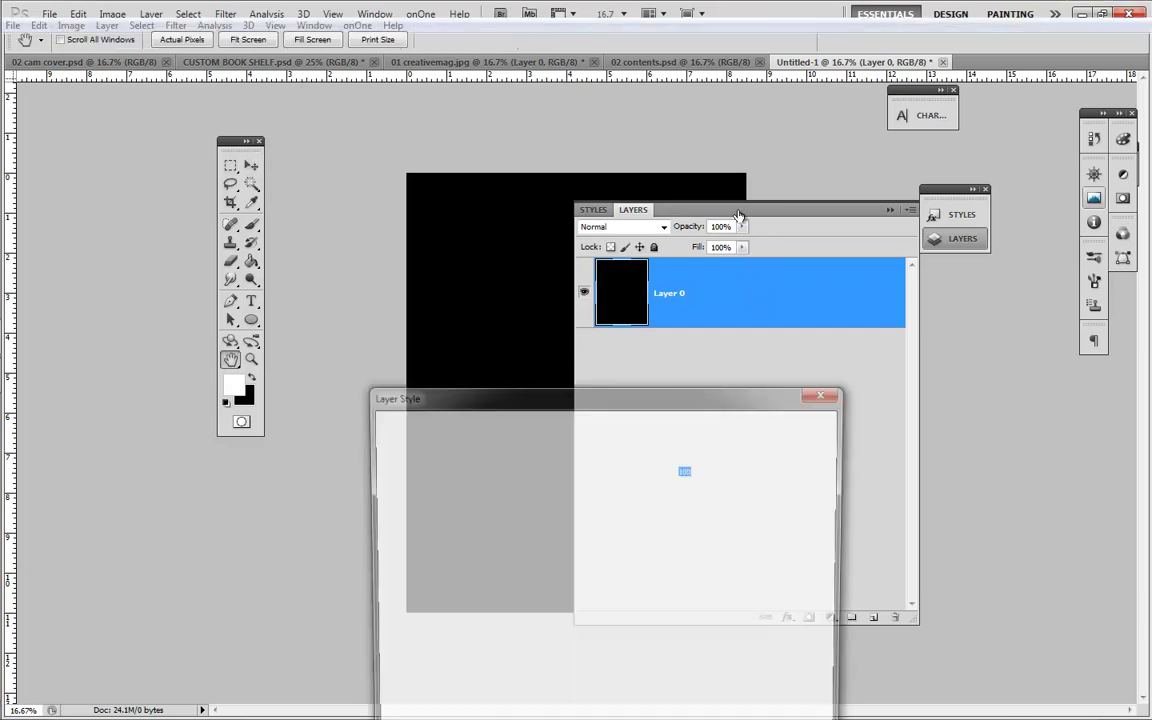
pyautogui.moveTo(840, 217); pyautogui.dragTo(897, 206)
pyautogui.moveTo(640, 380); pyautogui.dragTo(555, 160)
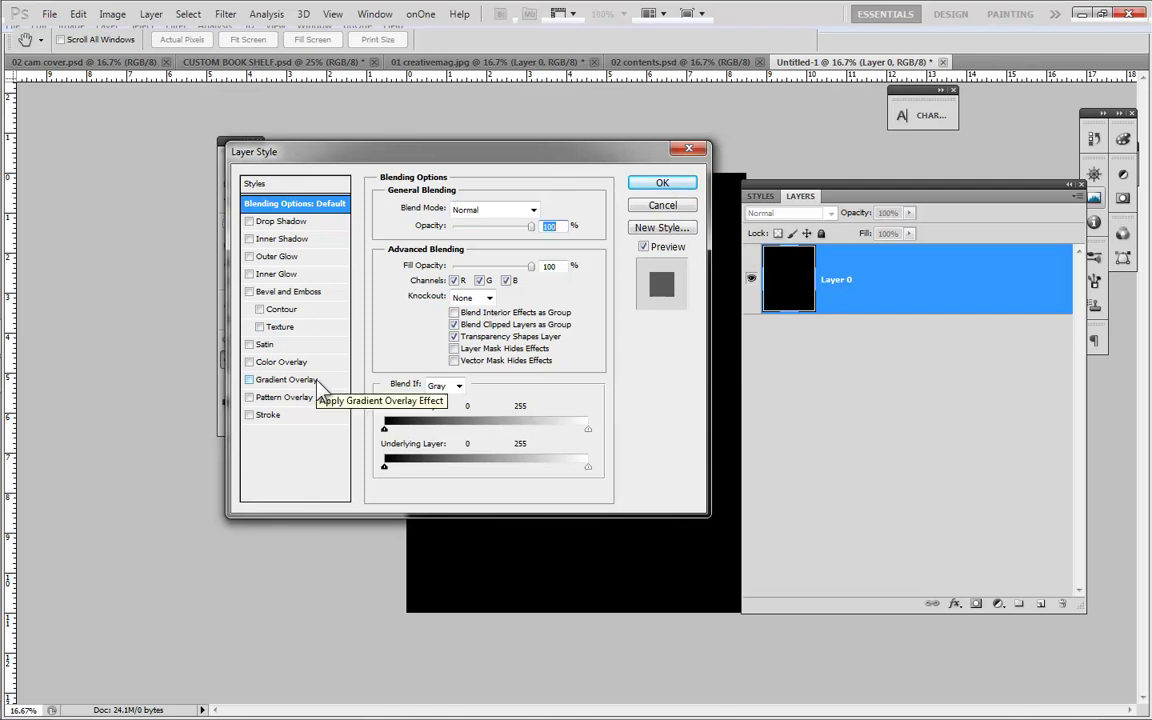
pyautogui.moveTo(400, 151); pyautogui.dragTo(896, 218)
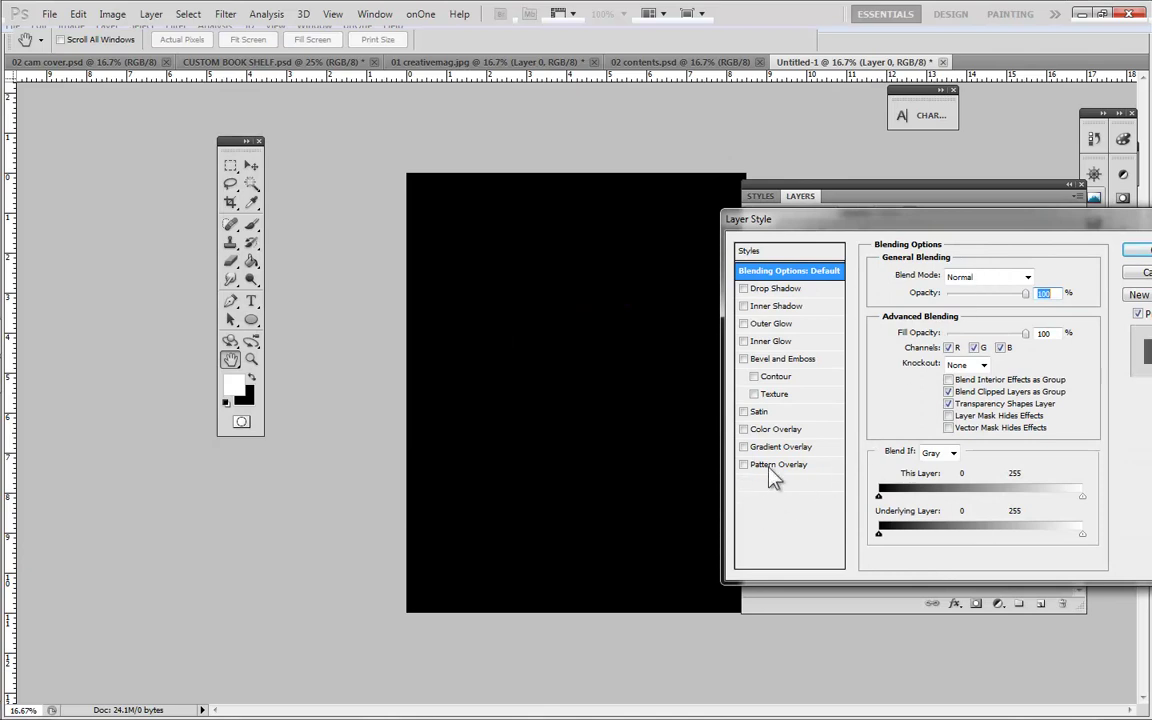
pyautogui.click(778, 465)
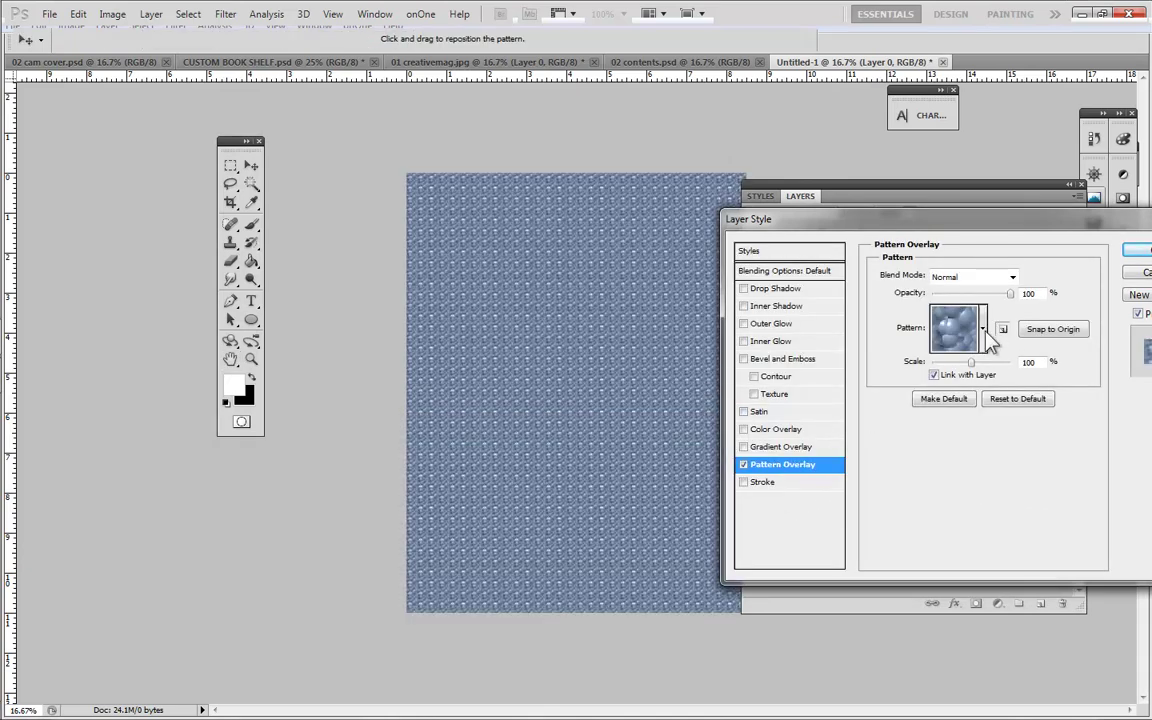
pyautogui.click(985, 329)
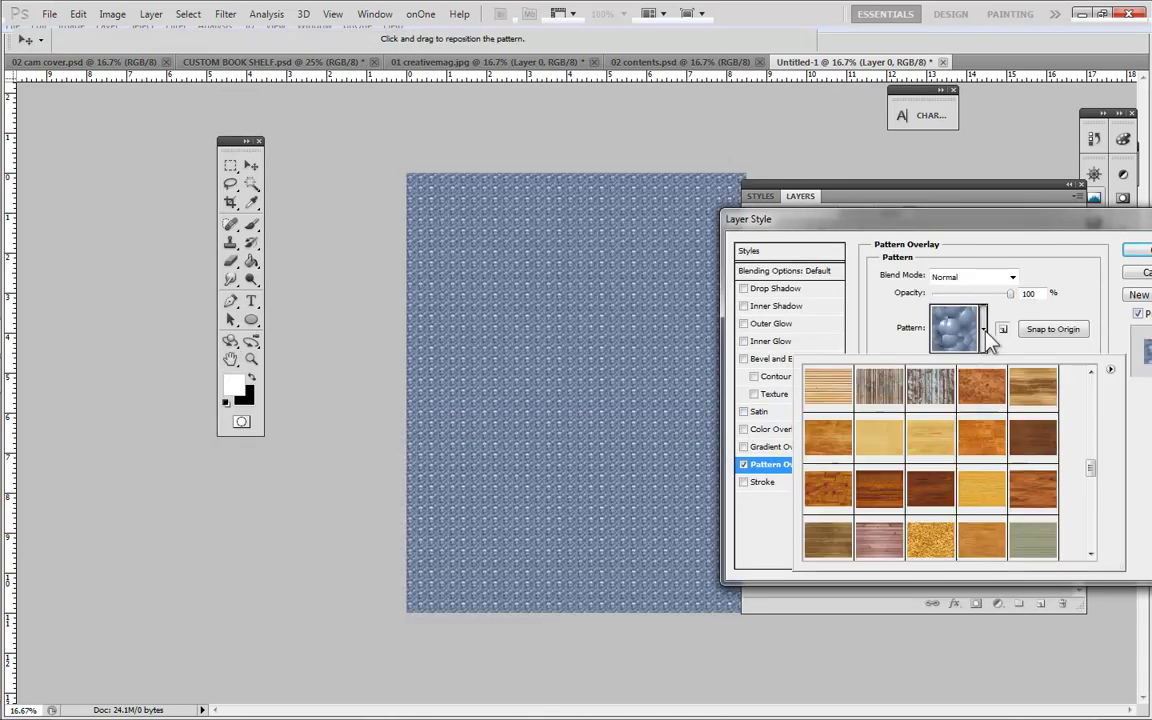
pyautogui.click(1016, 496)
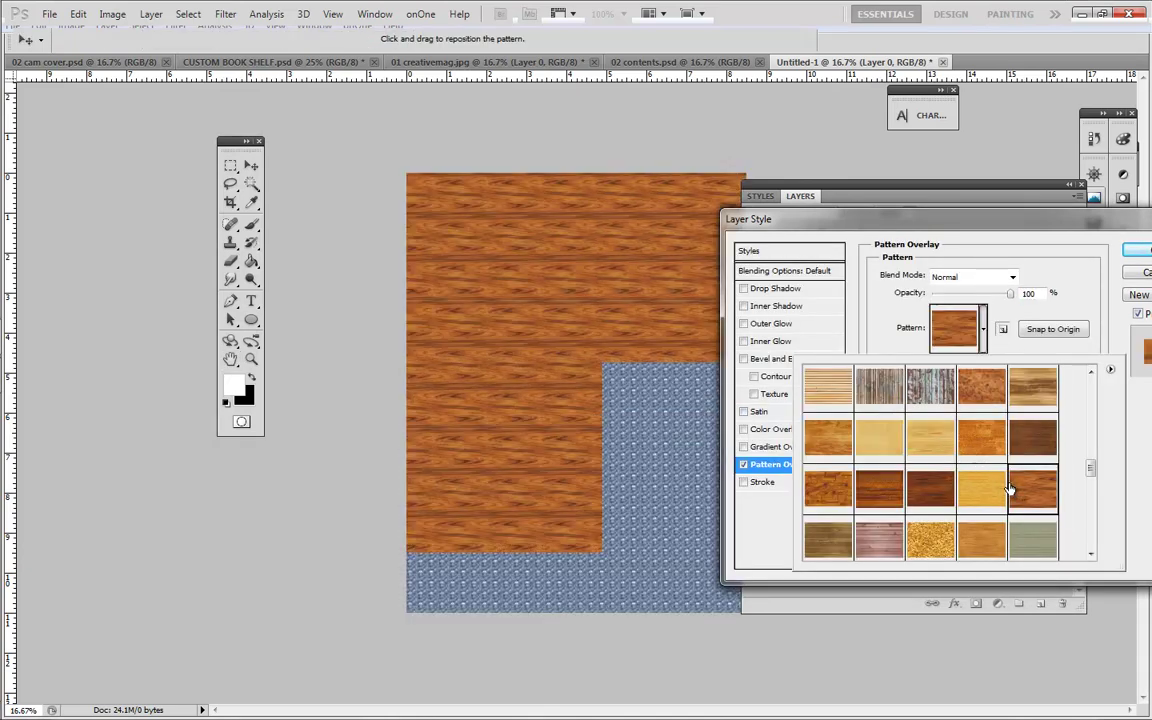
pyautogui.click(872, 495)
pyautogui.click(829, 445)
pyautogui.click(826, 385)
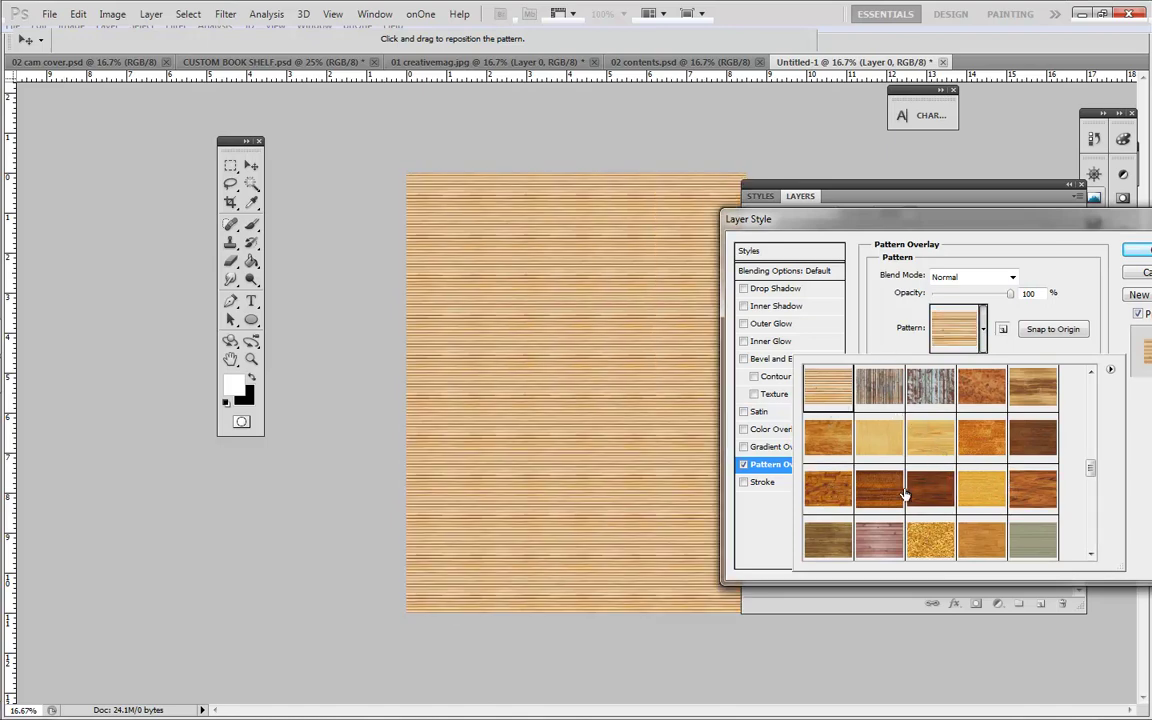
pyautogui.click(918, 303)
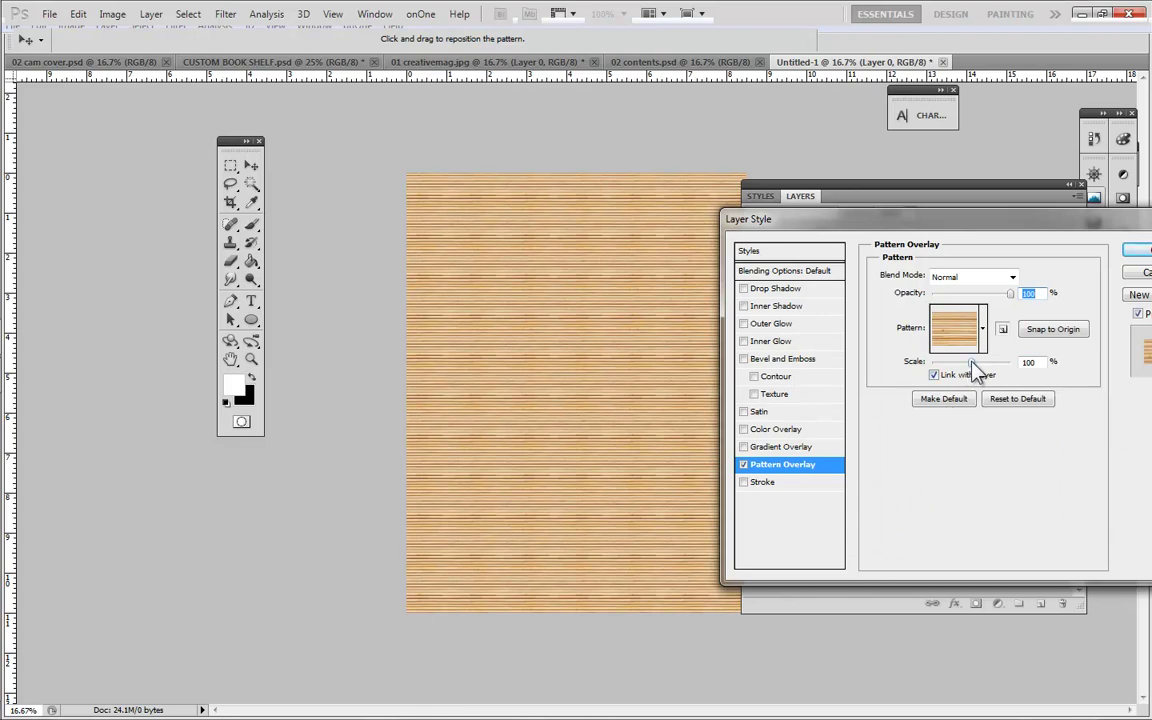
# Raise the pattern scale to 555%, settle on the dark brown wood pattern, and apply
pyautogui.moveTo(972, 363); pyautogui.dragTo(990, 366)
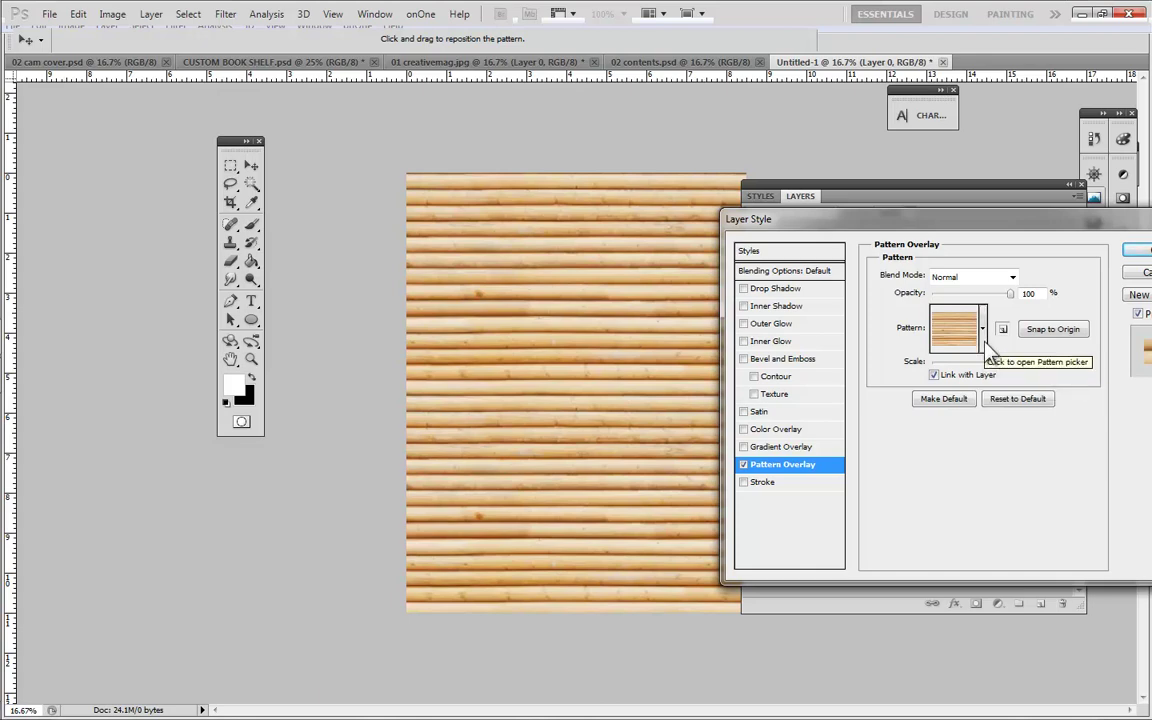
pyautogui.click(989, 362)
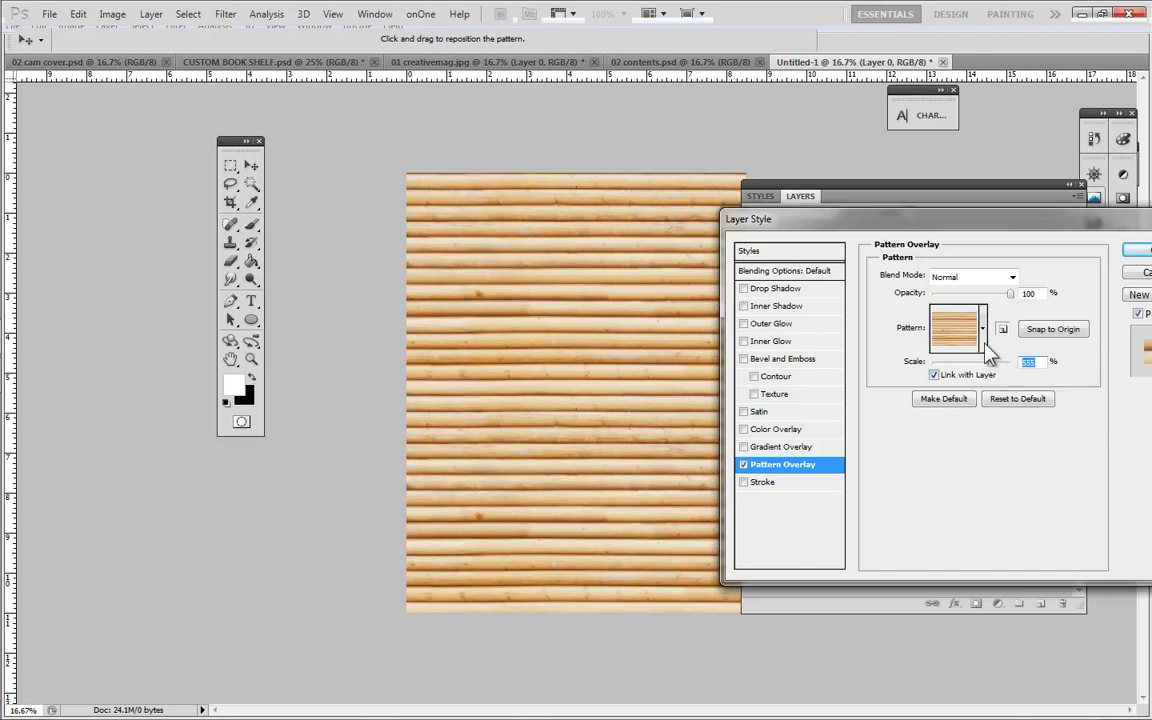
pyautogui.click(983, 330)
pyautogui.click(982, 436)
pyautogui.click(983, 394)
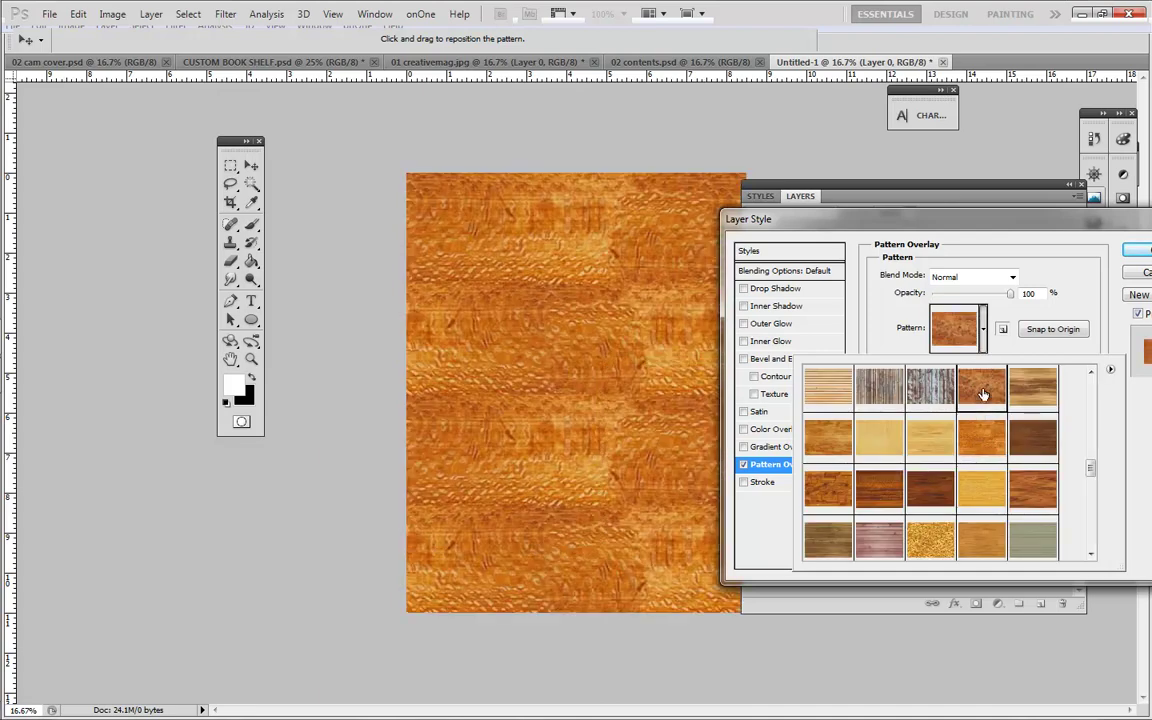
pyautogui.click(982, 487)
pyautogui.click(935, 488)
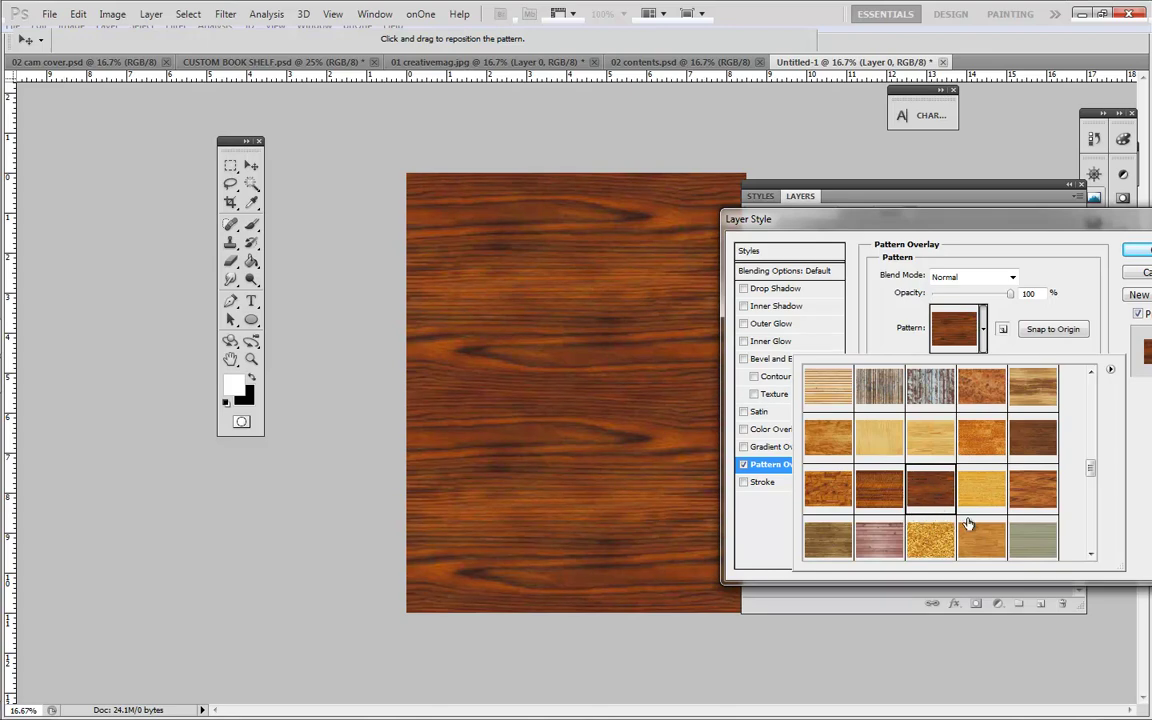
pyautogui.click(910, 328)
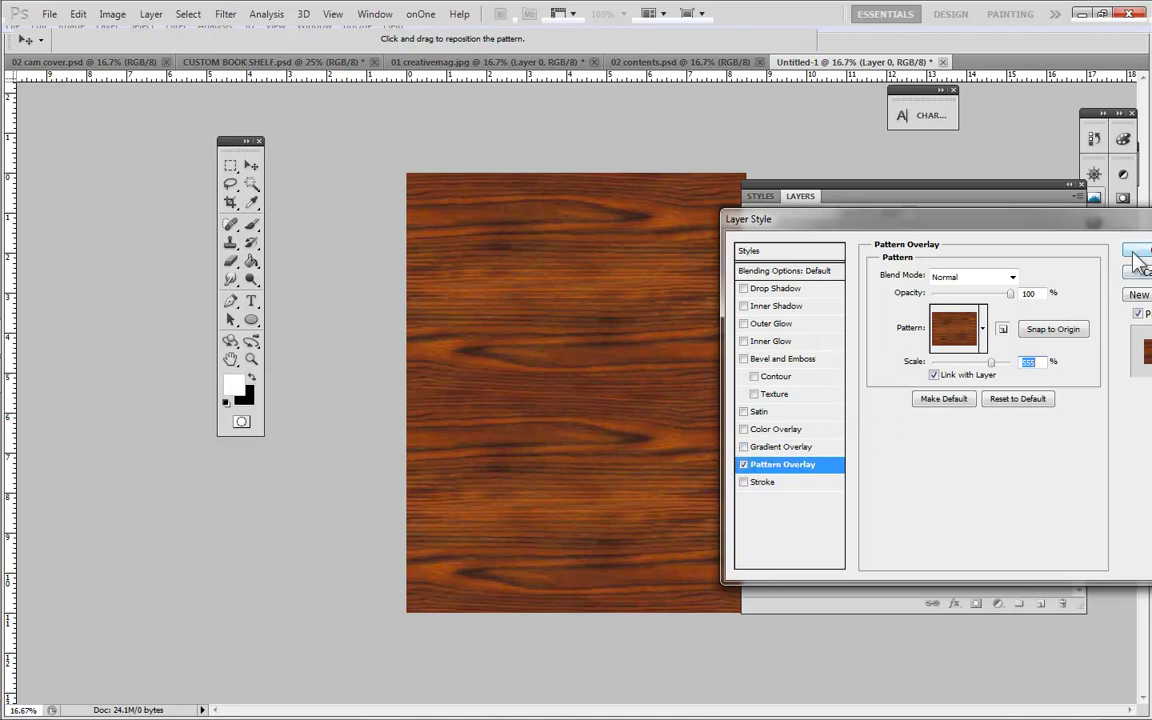
pyautogui.press('Return')
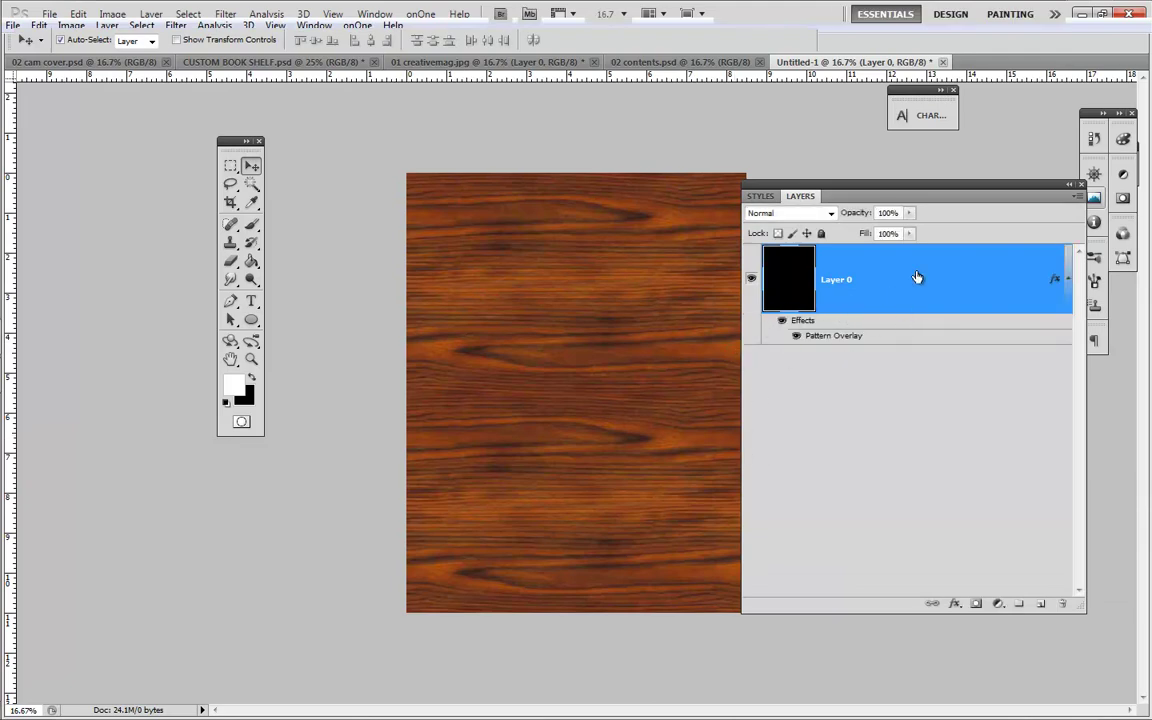
# Check the Window and View menus, then drag horizontal shelf guides down from the top ruler
pyautogui.click(252, 321)
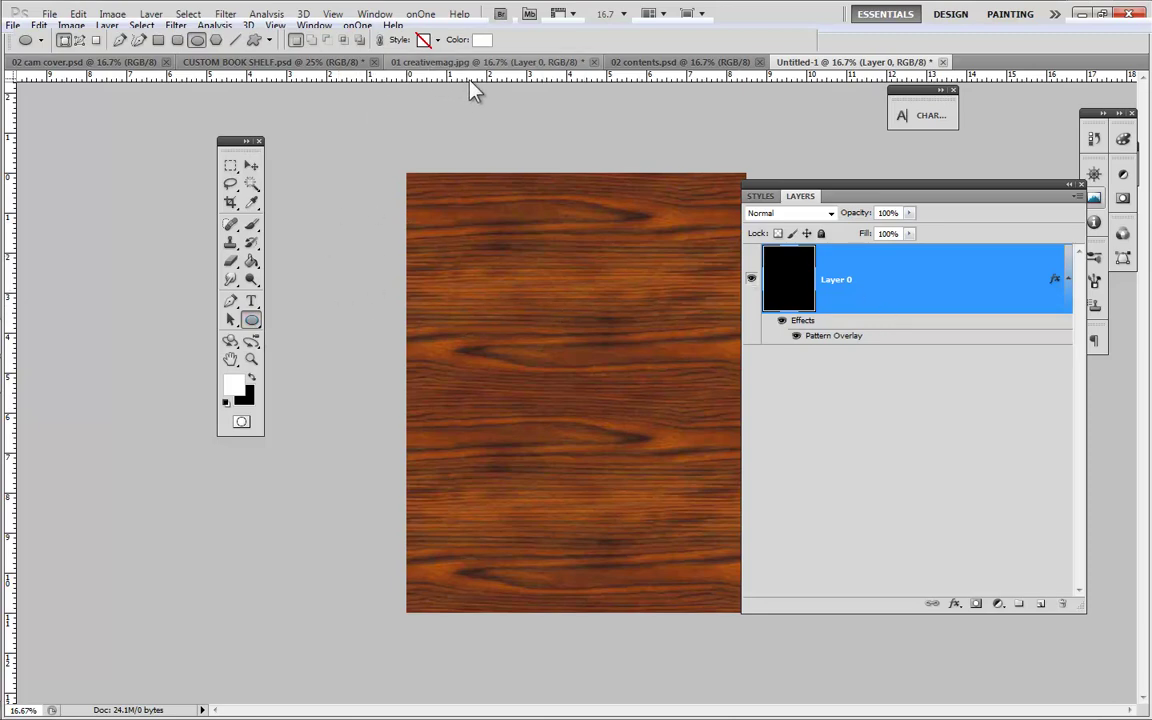
pyautogui.click(372, 18)
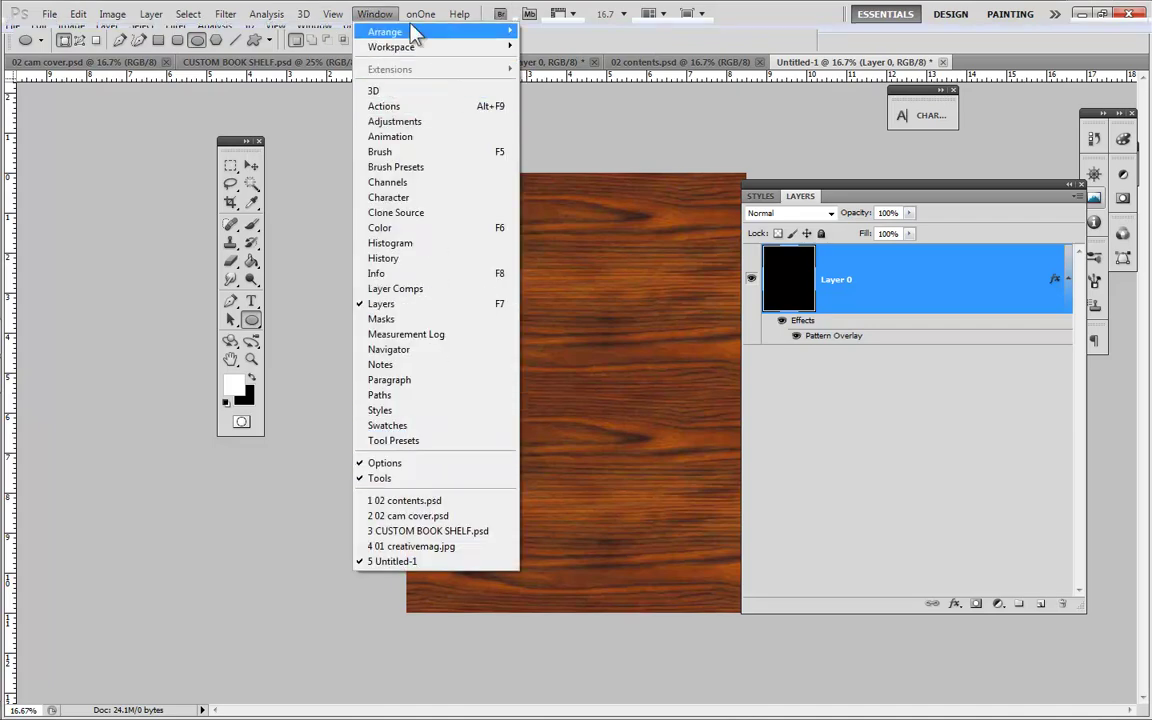
pyautogui.press('Escape')
pyautogui.click(334, 15)
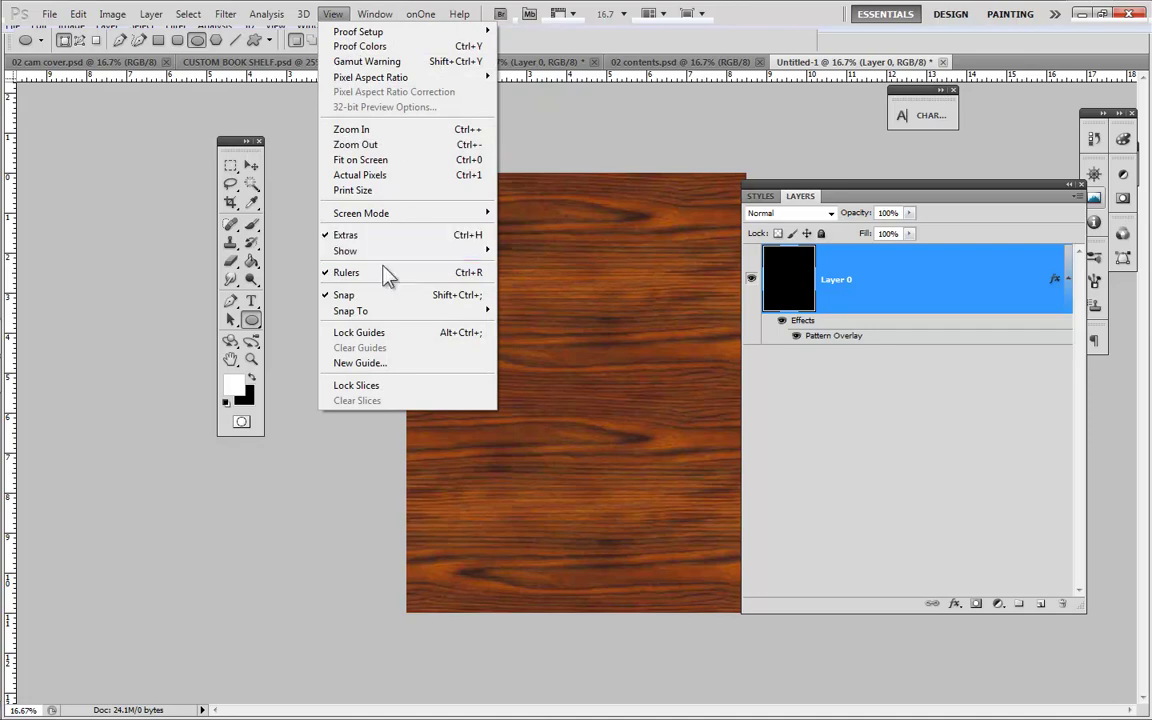
pyautogui.moveTo(385, 257)
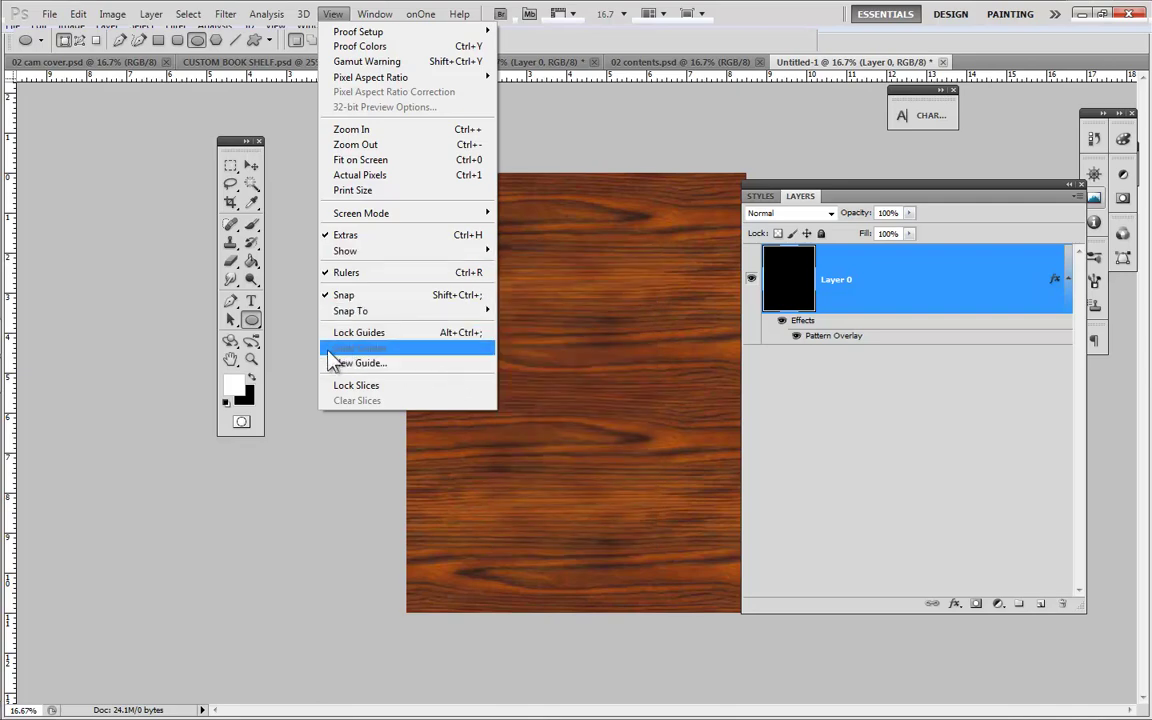
pyautogui.press('Escape')
pyautogui.press('Escape')
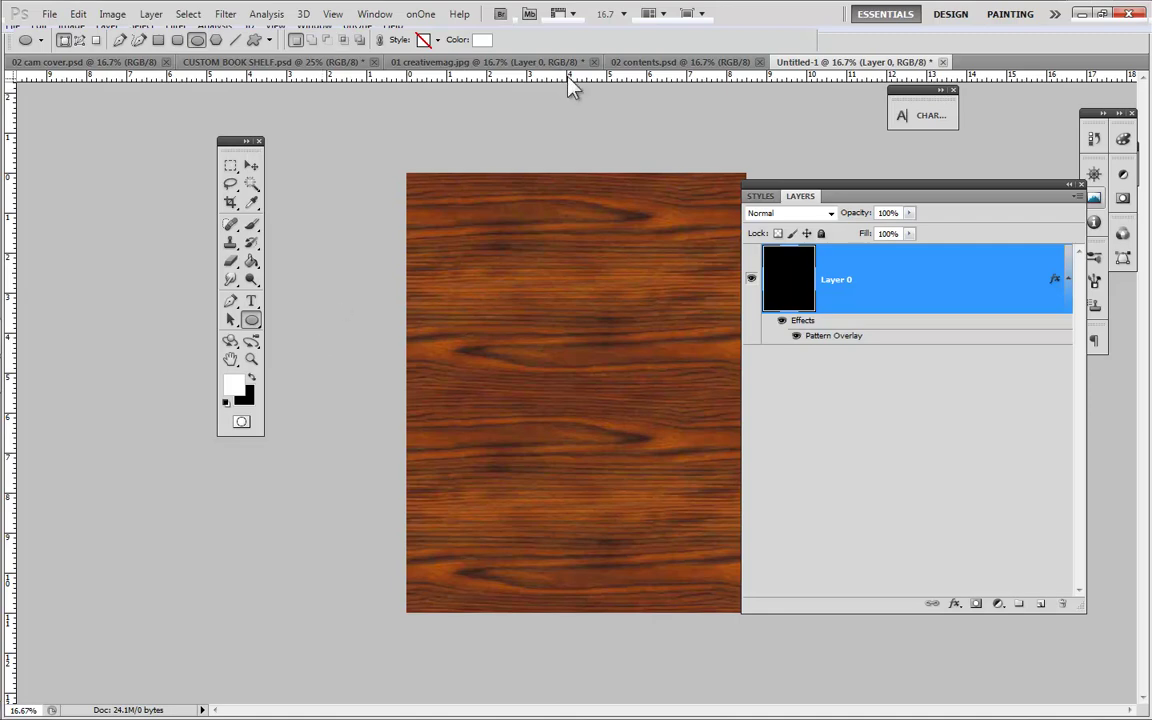
pyautogui.moveTo(568, 76); pyautogui.dragTo(566, 292)
pyautogui.moveTo(590, 75); pyautogui.dragTo(536, 533)
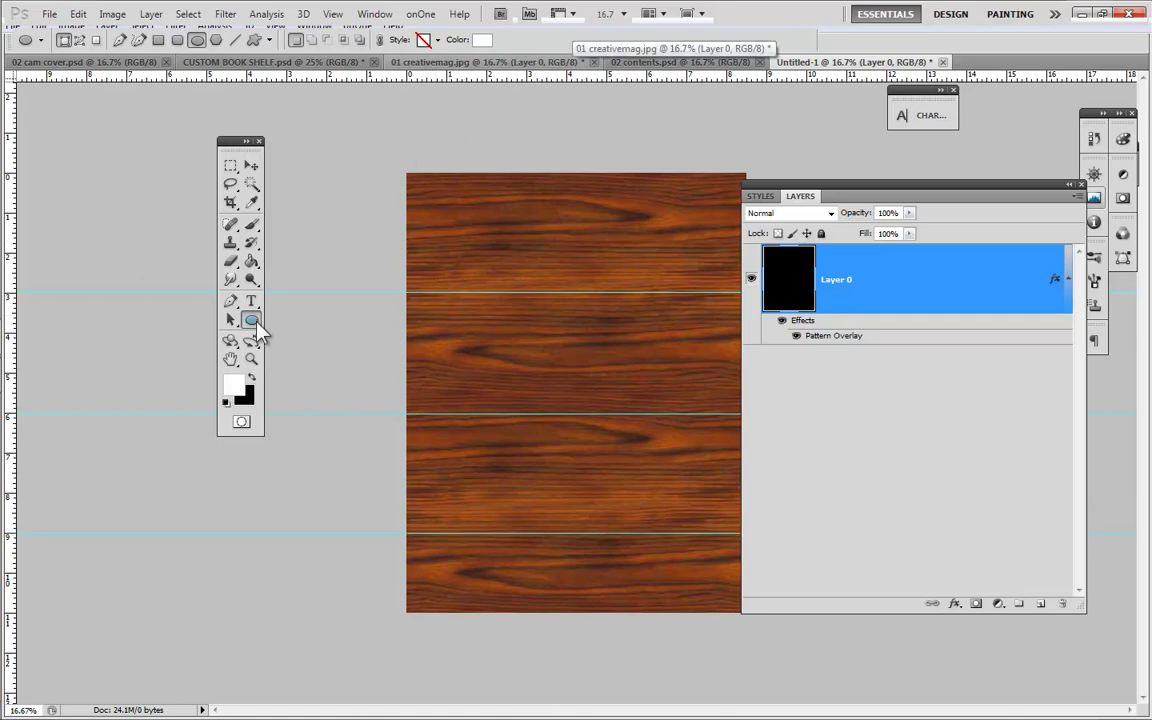
# Draw a 50 px white line across the wood panel and snap it onto the top guide
pyautogui.click(236, 40)
pyautogui.moveTo(318, 40); pyautogui.dragTo(332, 40)
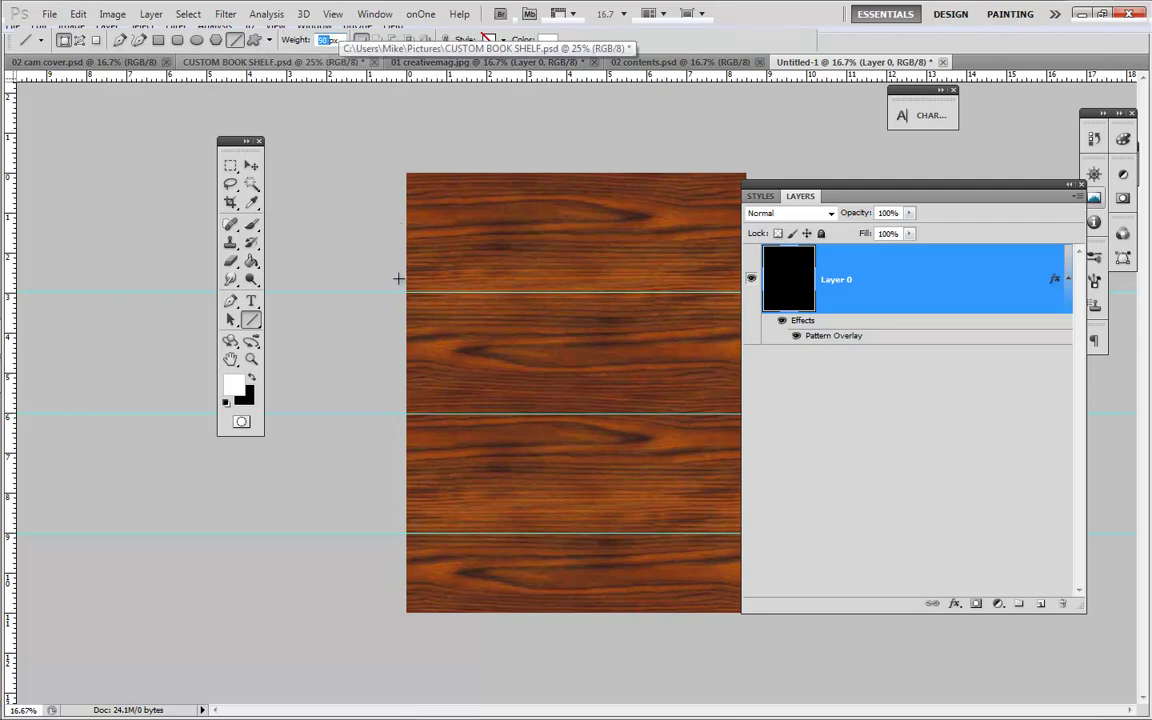
pyautogui.moveTo(398, 278); pyautogui.dragTo(731, 297)
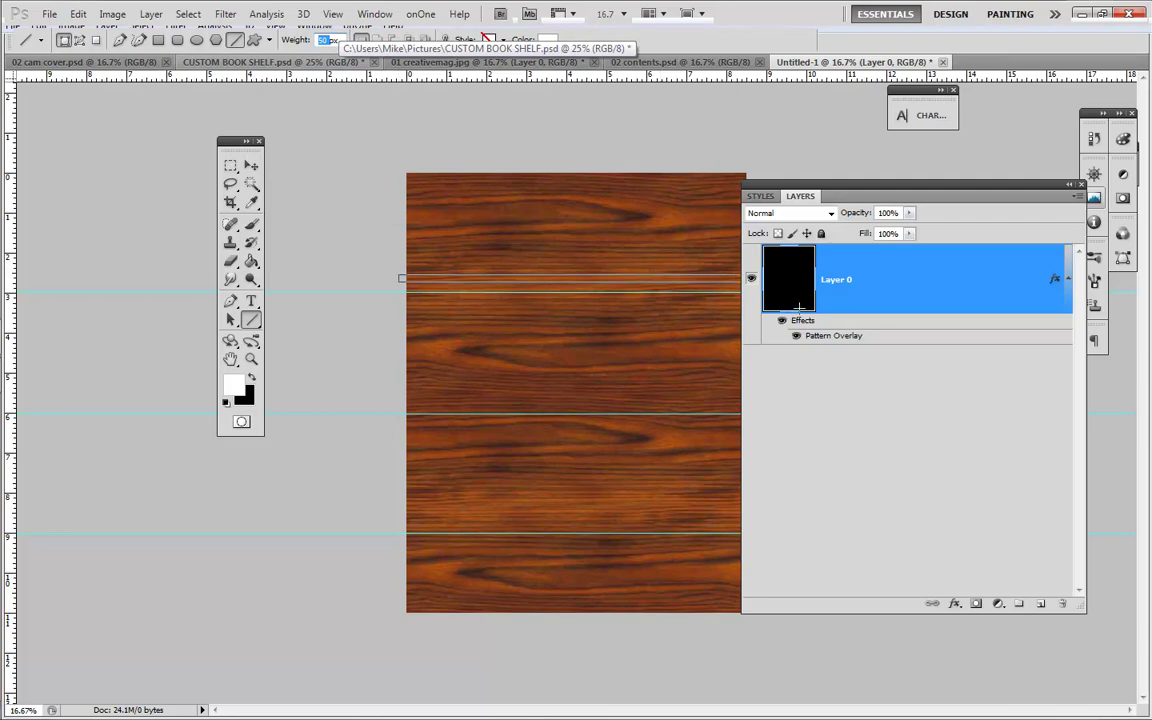
pyautogui.moveTo(797, 306); pyautogui.dragTo(797, 306)
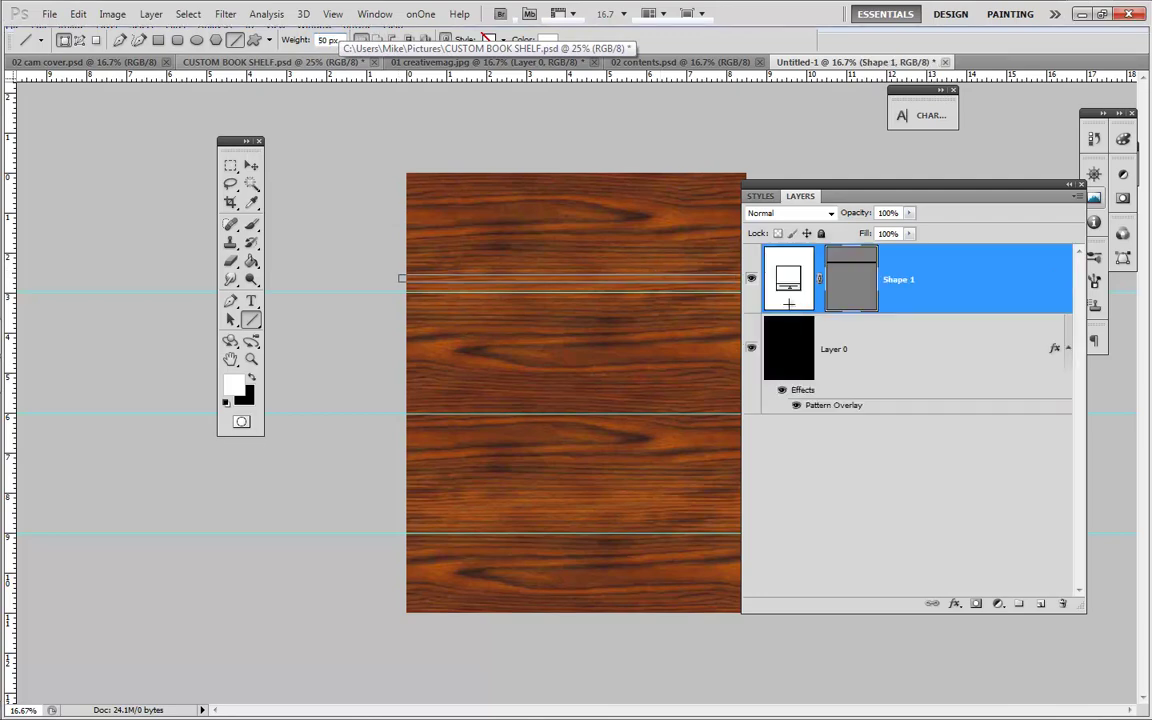
pyautogui.moveTo(815, 193); pyautogui.dragTo(897, 217)
pyautogui.click(251, 168)
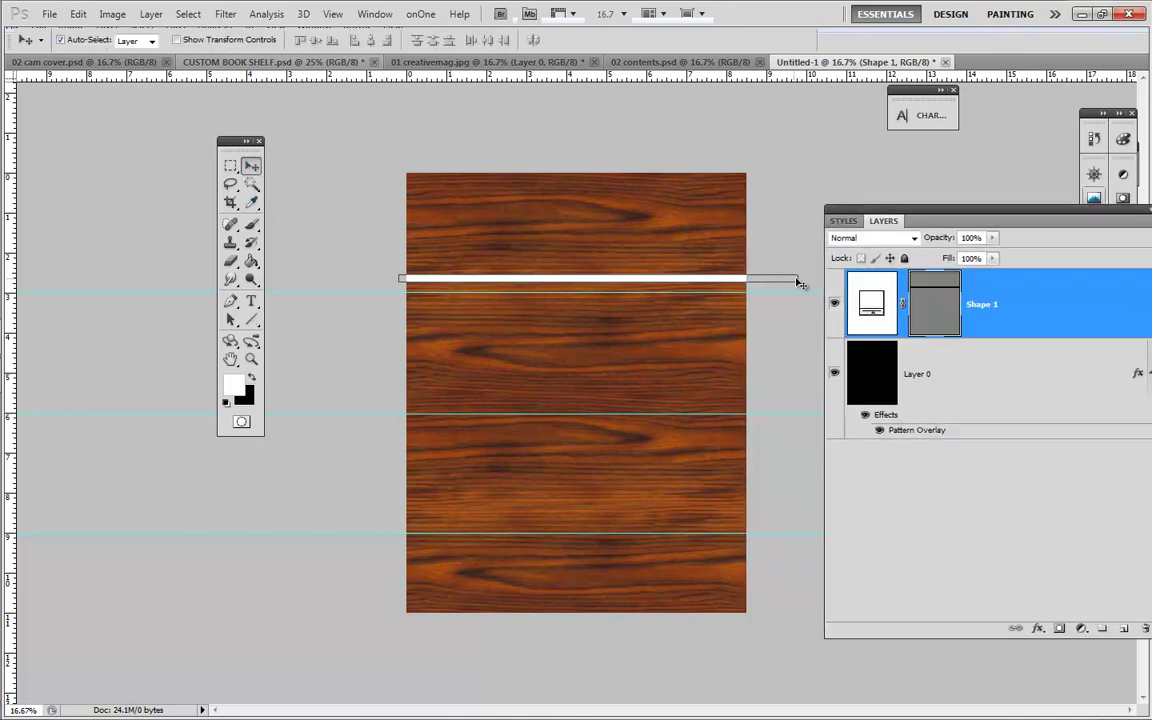
pyautogui.click(797, 281)
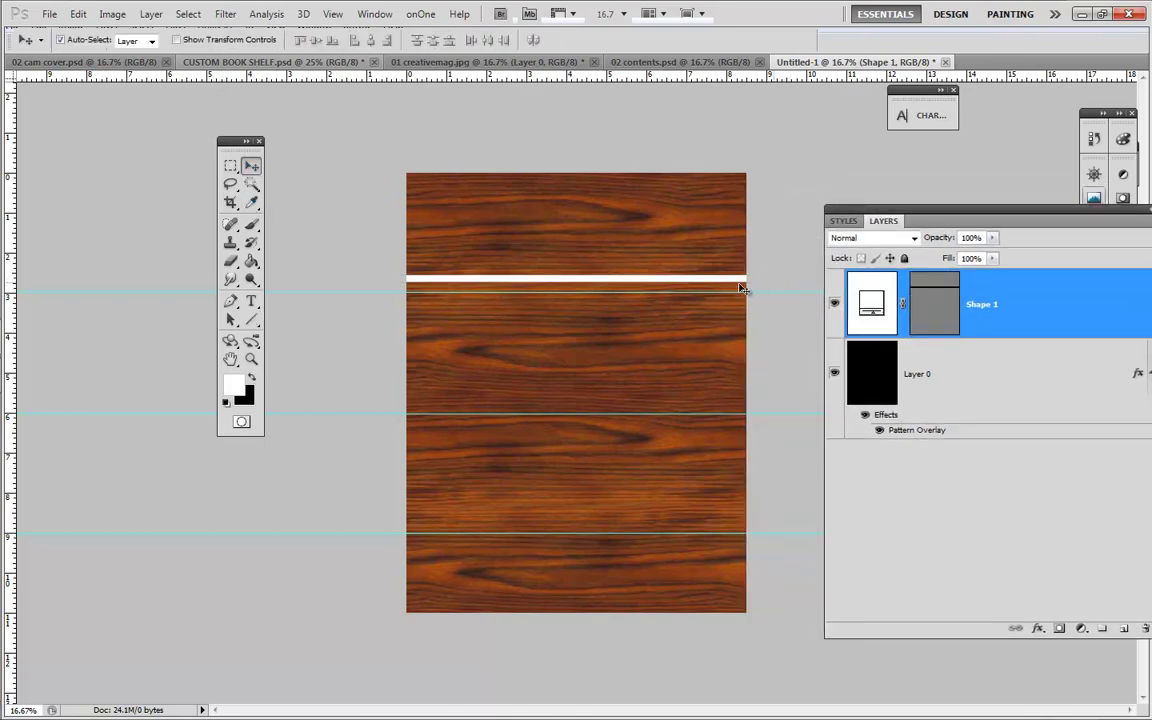
pyautogui.moveTo(724, 284); pyautogui.dragTo(719, 289)
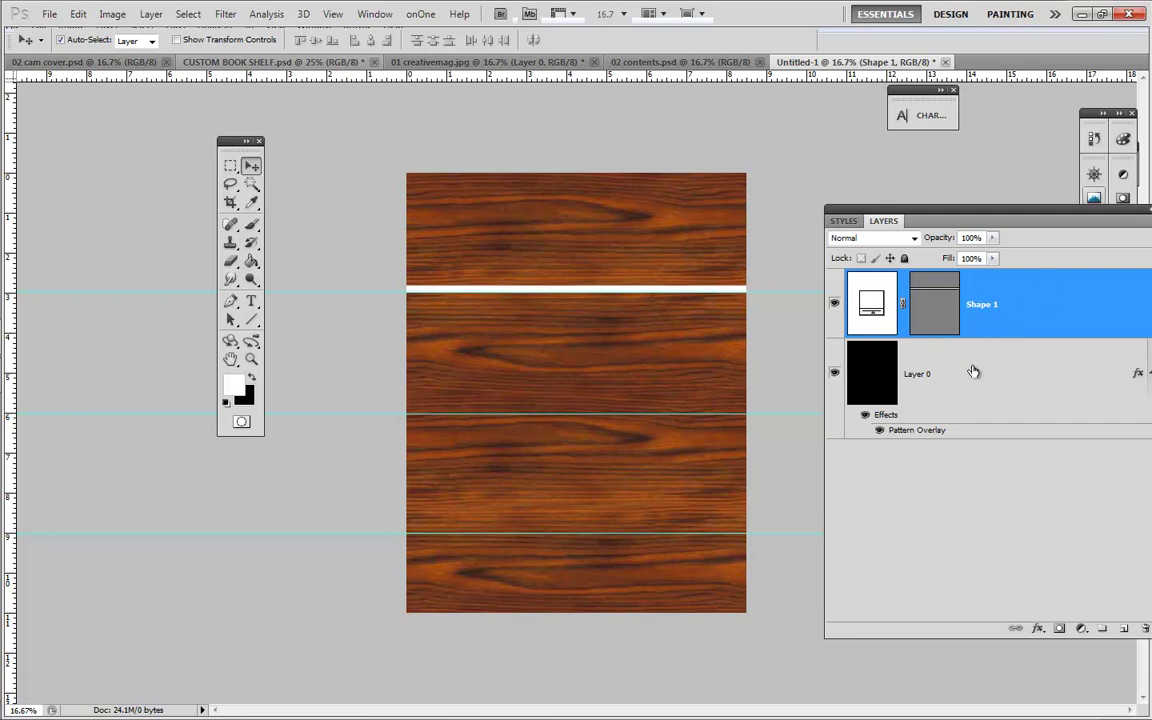
# Give the Shape 1 strip a Pattern Overlay using the light golden wood pattern
pyautogui.doubleClick(873, 316)
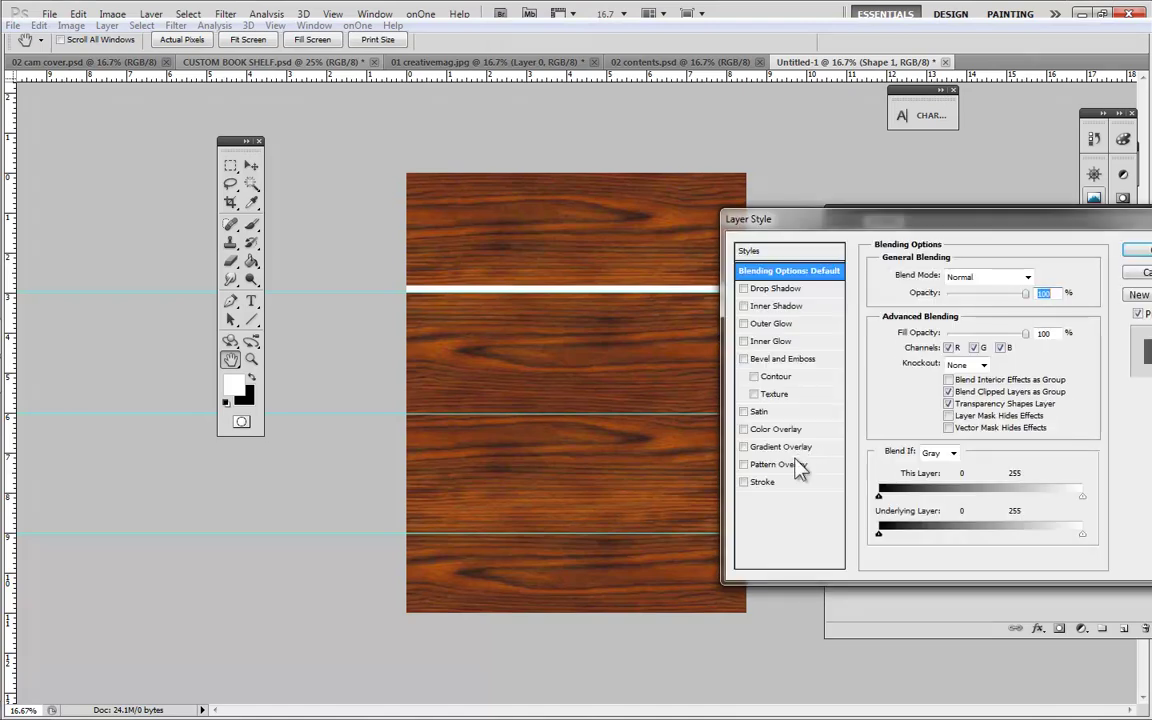
pyautogui.click(783, 464)
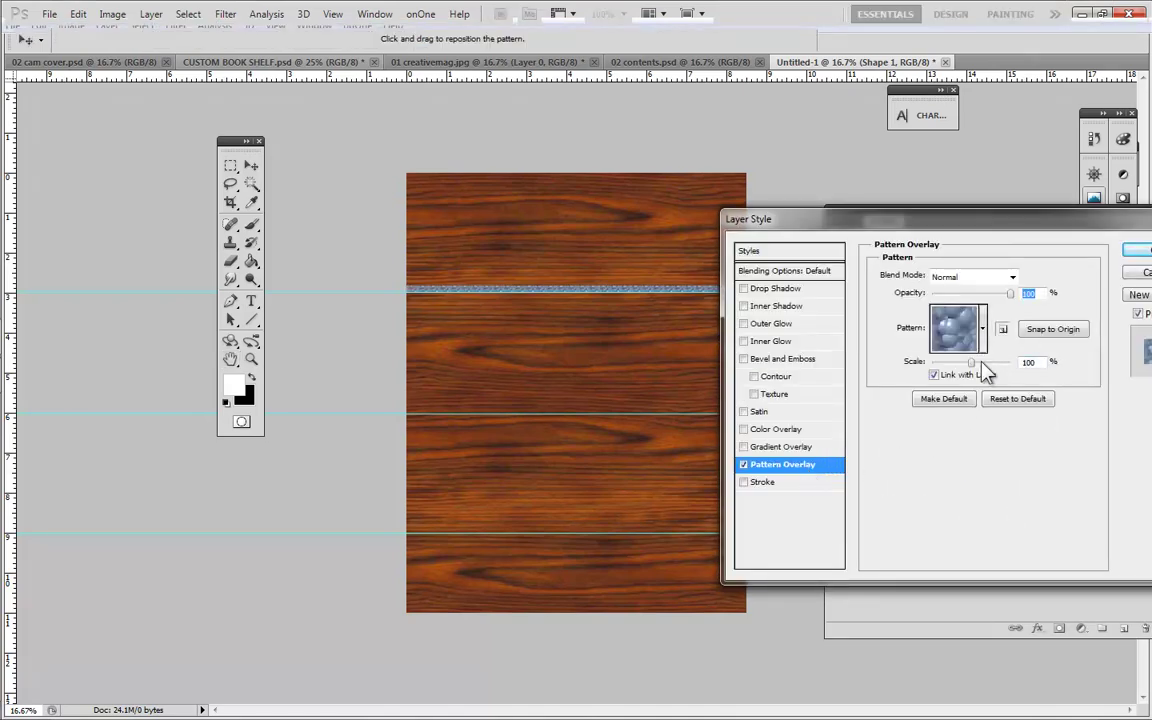
pyautogui.click(982, 328)
pyautogui.click(938, 457)
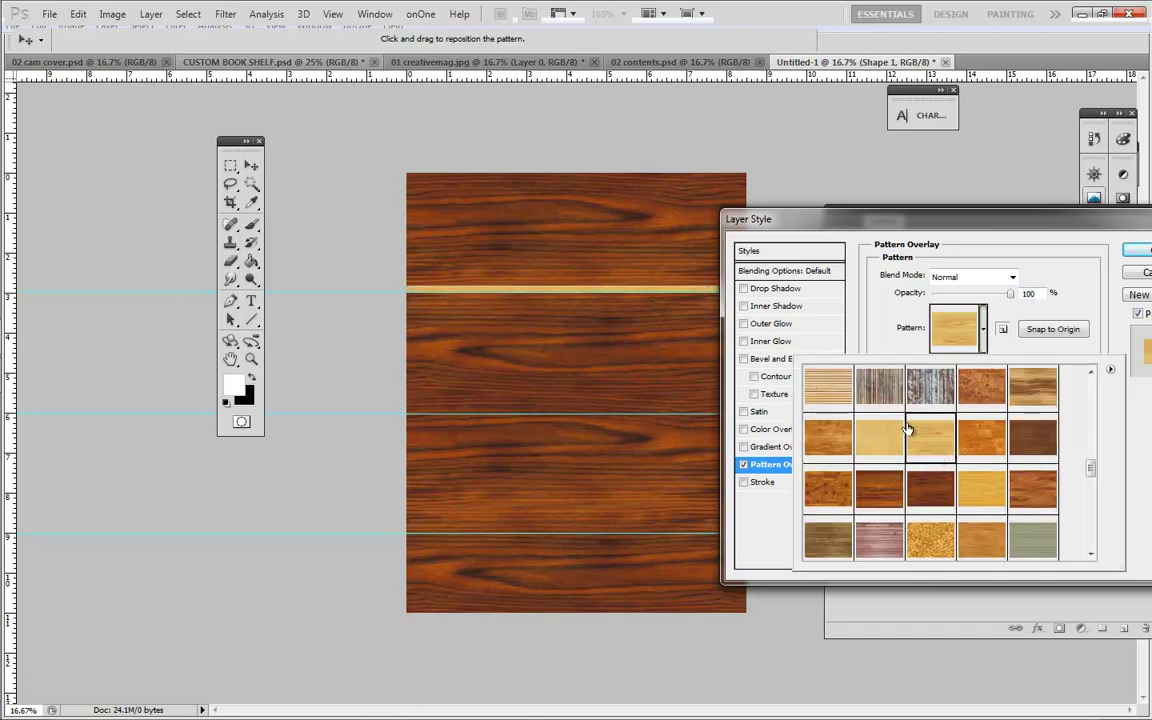
pyautogui.click(882, 325)
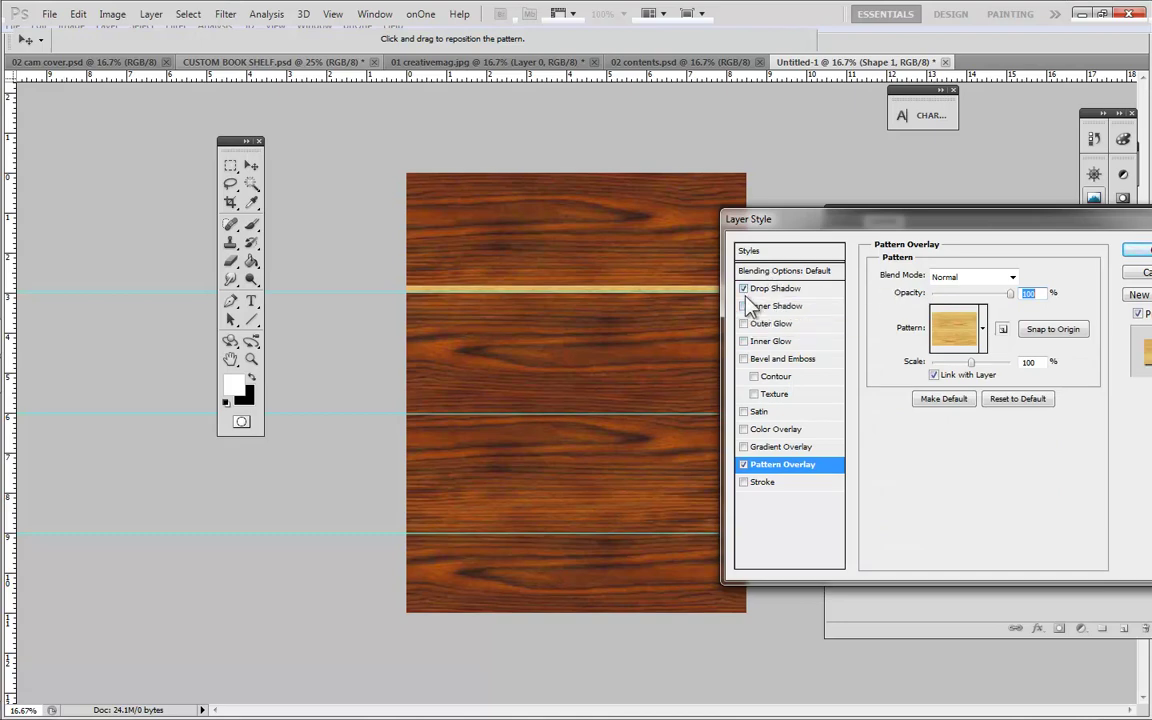
# Add a Drop Shadow to Shape 1: opacity 100%, angle -101, distance 39, size 62
pyautogui.click(772, 291)
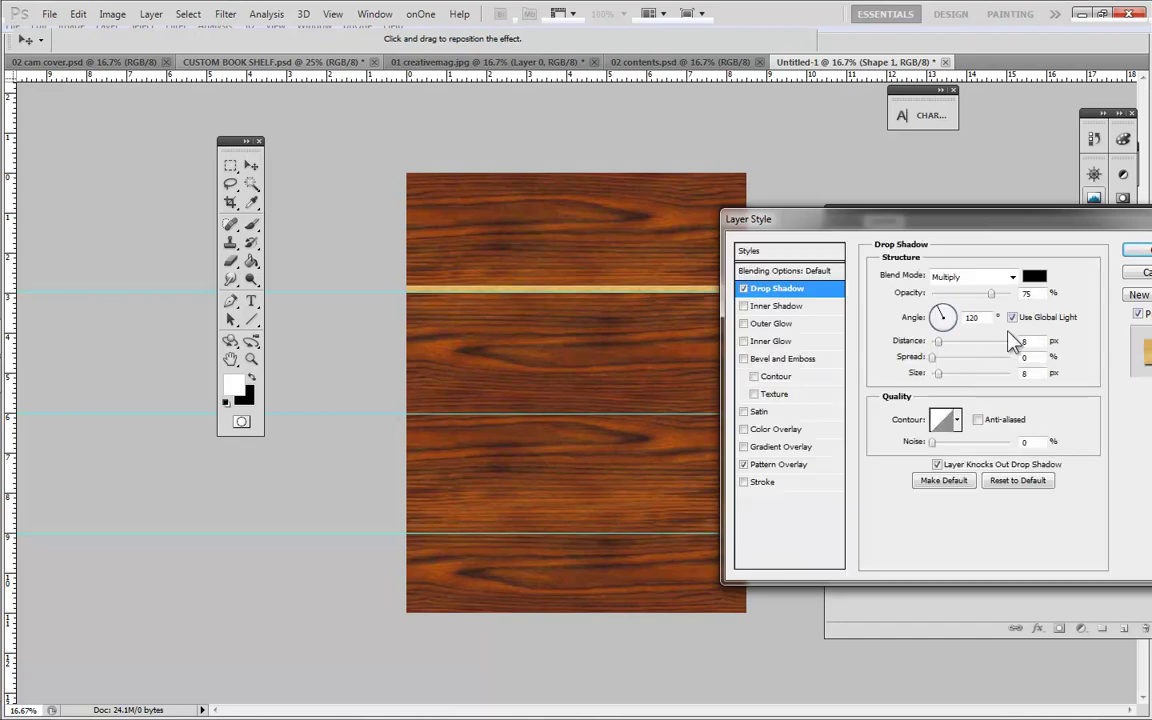
pyautogui.click(1013, 319)
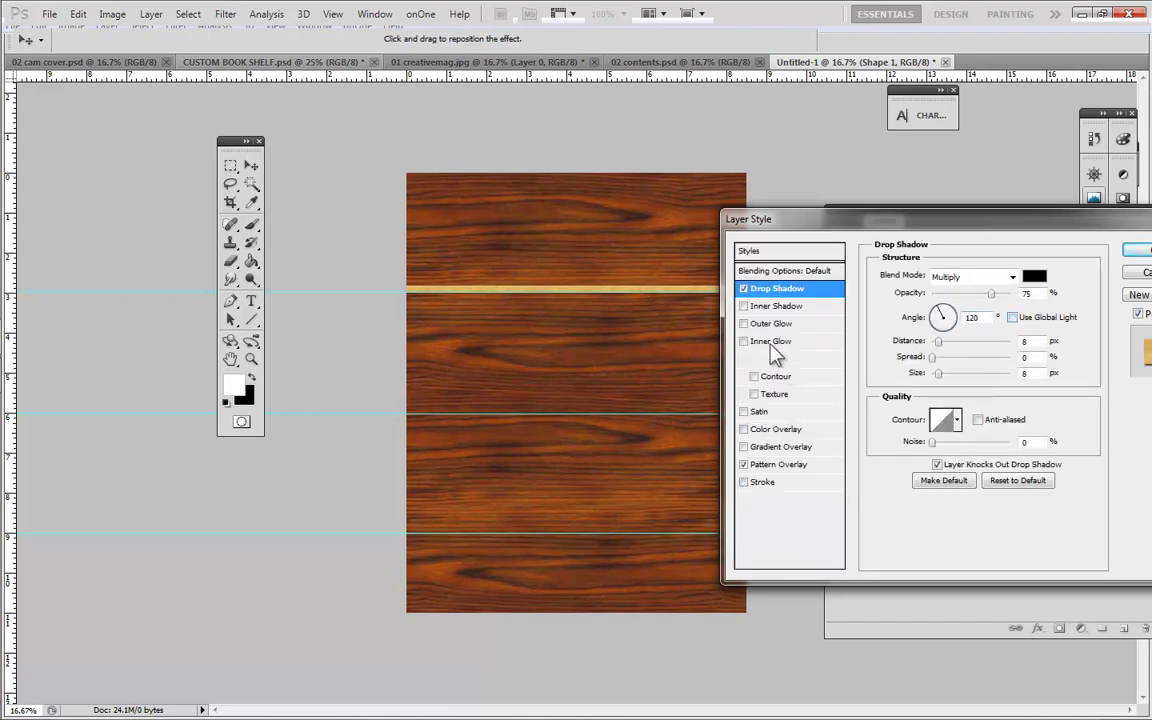
pyautogui.hotkey('ctrl', '+')
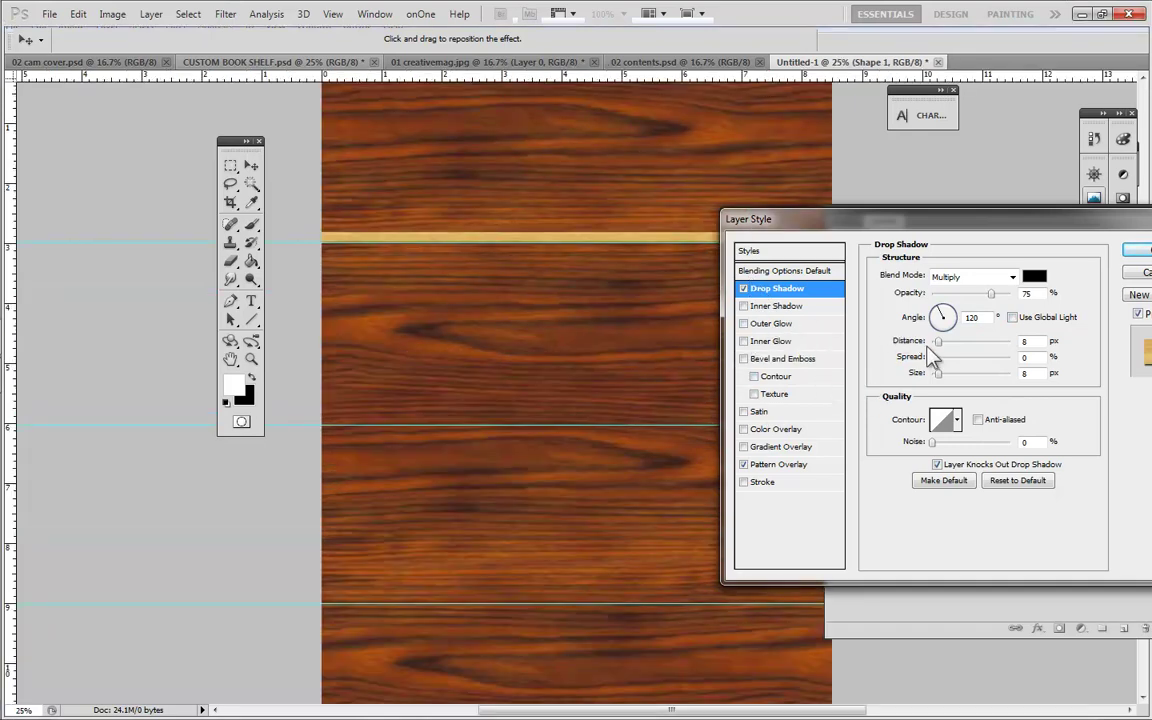
pyautogui.moveTo(940, 375); pyautogui.dragTo(950, 374)
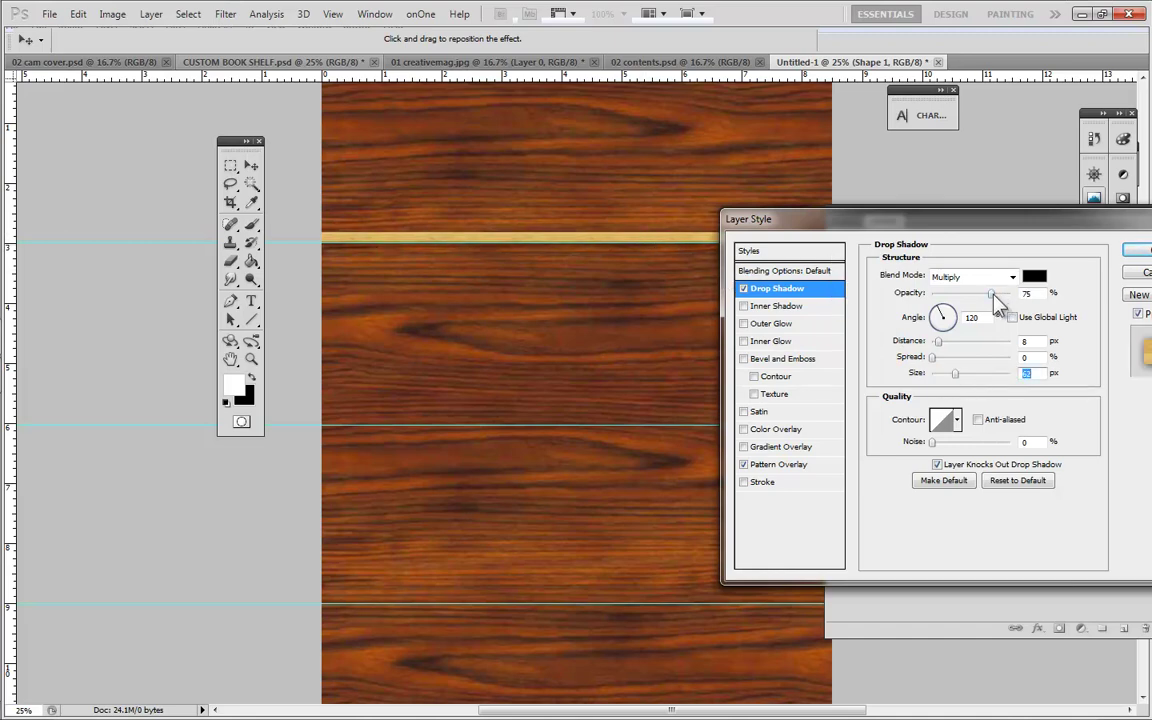
pyautogui.moveTo(992, 293); pyautogui.dragTo(997, 295)
pyautogui.moveTo(938, 341); pyautogui.dragTo(946, 341)
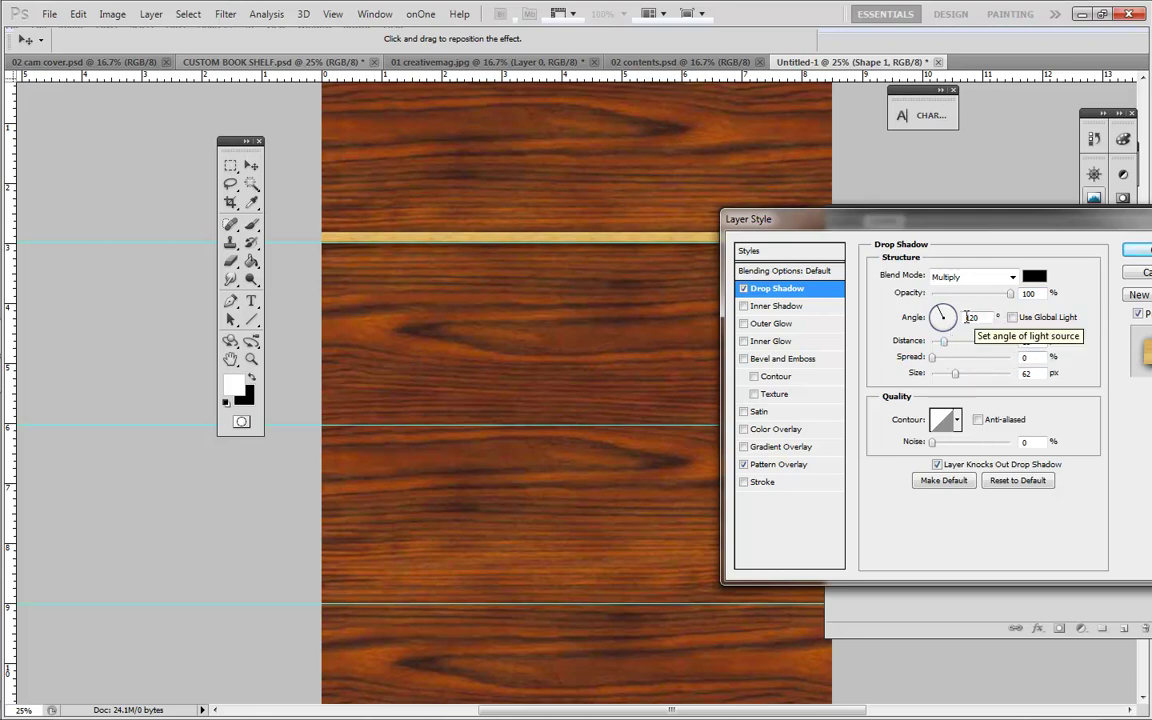
pyautogui.moveTo(689, 236); pyautogui.dragTo(690, 229)
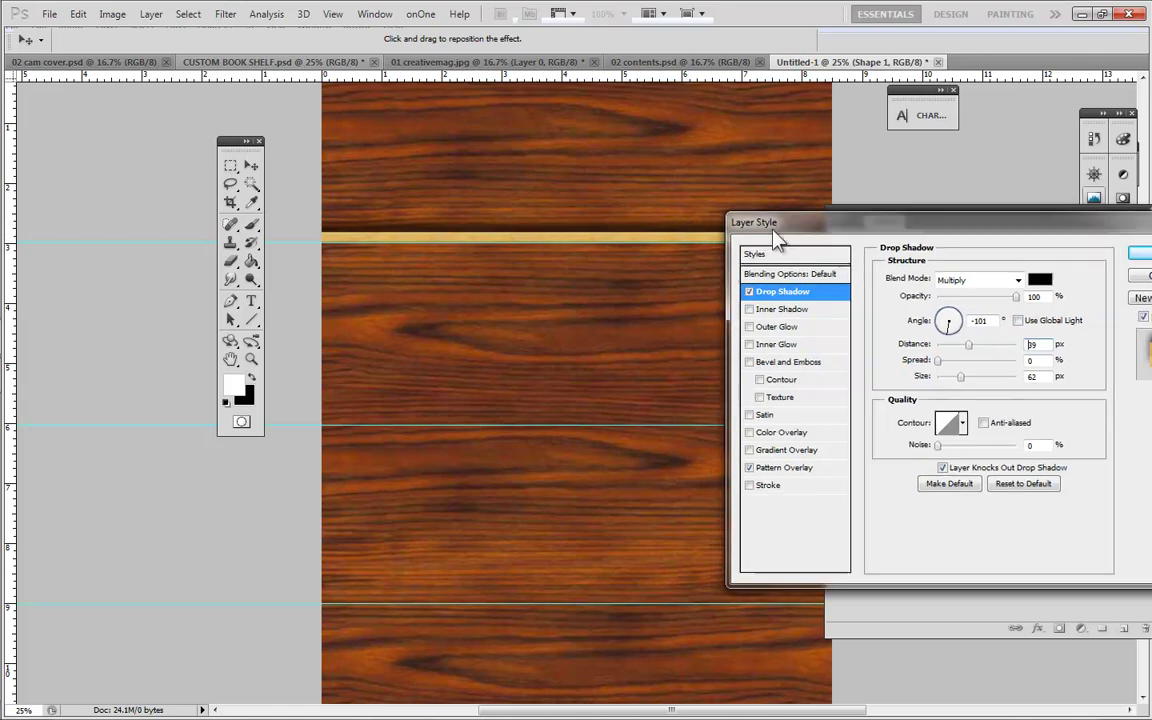
pyautogui.moveTo(752, 228); pyautogui.dragTo(797, 275)
pyautogui.click(695, 235)
pyautogui.moveTo(826, 272); pyautogui.dragTo(722, 212)
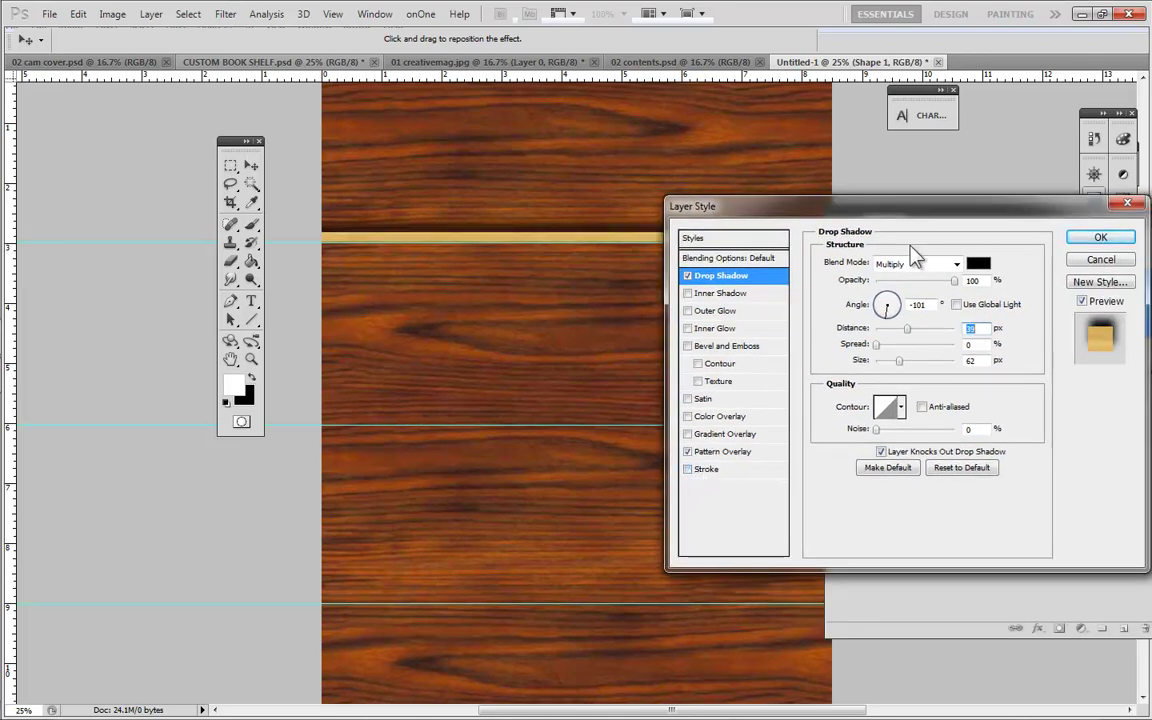
# Add a 5 px black Stroke and apply the layer style
pyautogui.click(704, 470)
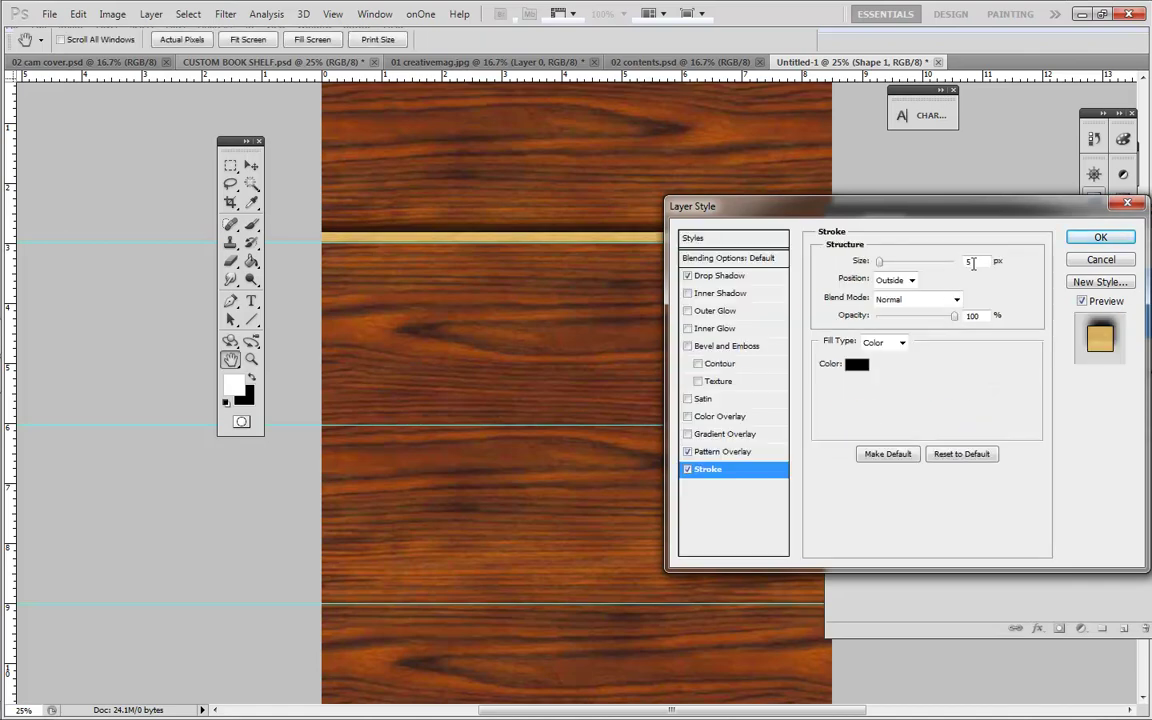
pyautogui.click(1100, 237)
pyautogui.press('v')
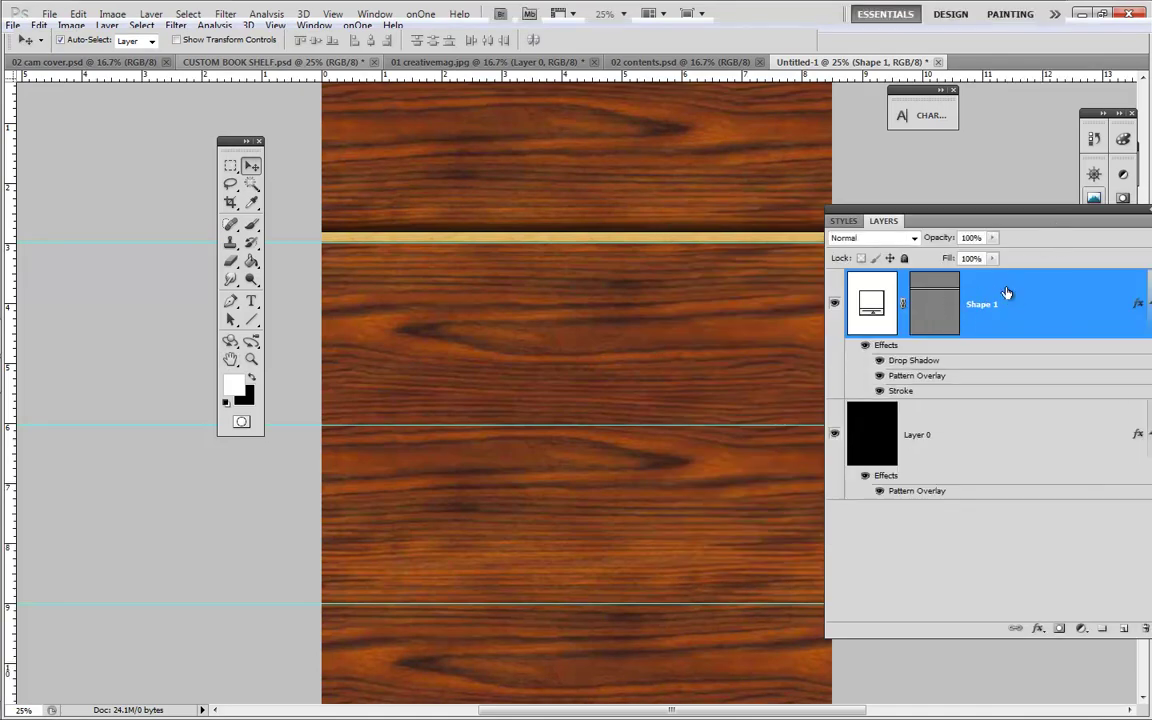
# Duplicate the Shape 1 shelf twice and move the copies onto the middle and bottom guides
pyautogui.hotkey('ctrl', 'j')
pyautogui.hotkey('ctrl', 'j')
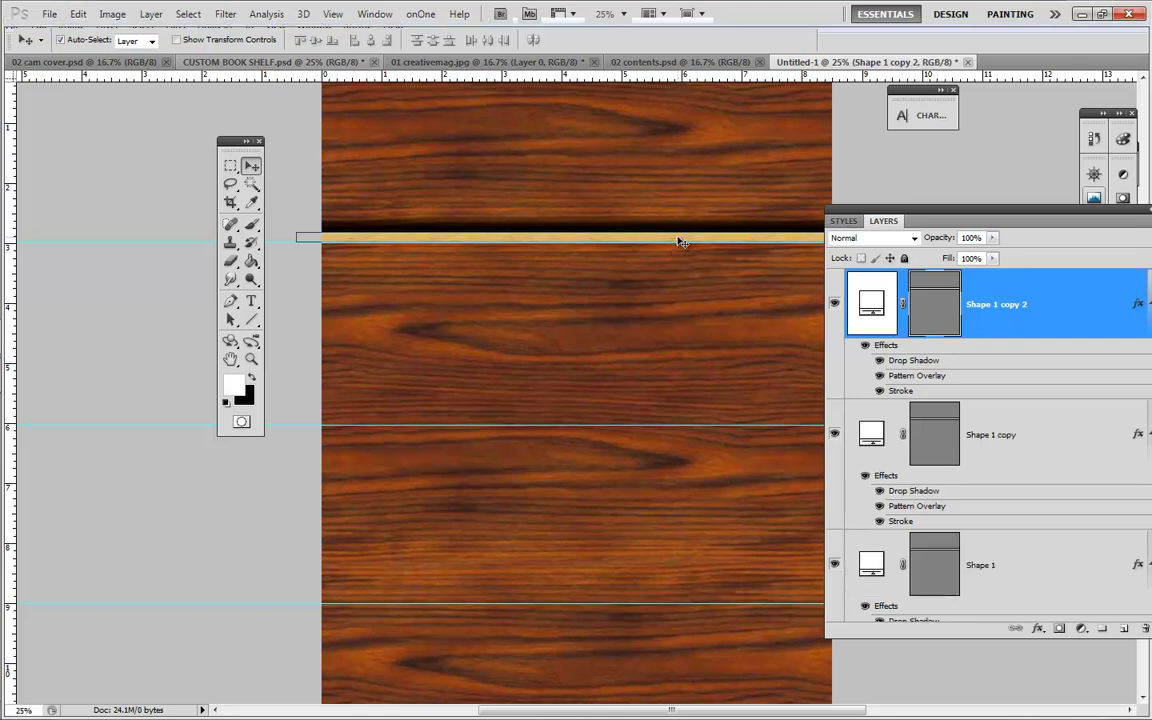
pyautogui.moveTo(679, 242); pyautogui.dragTo(703, 420)
pyautogui.click(696, 242)
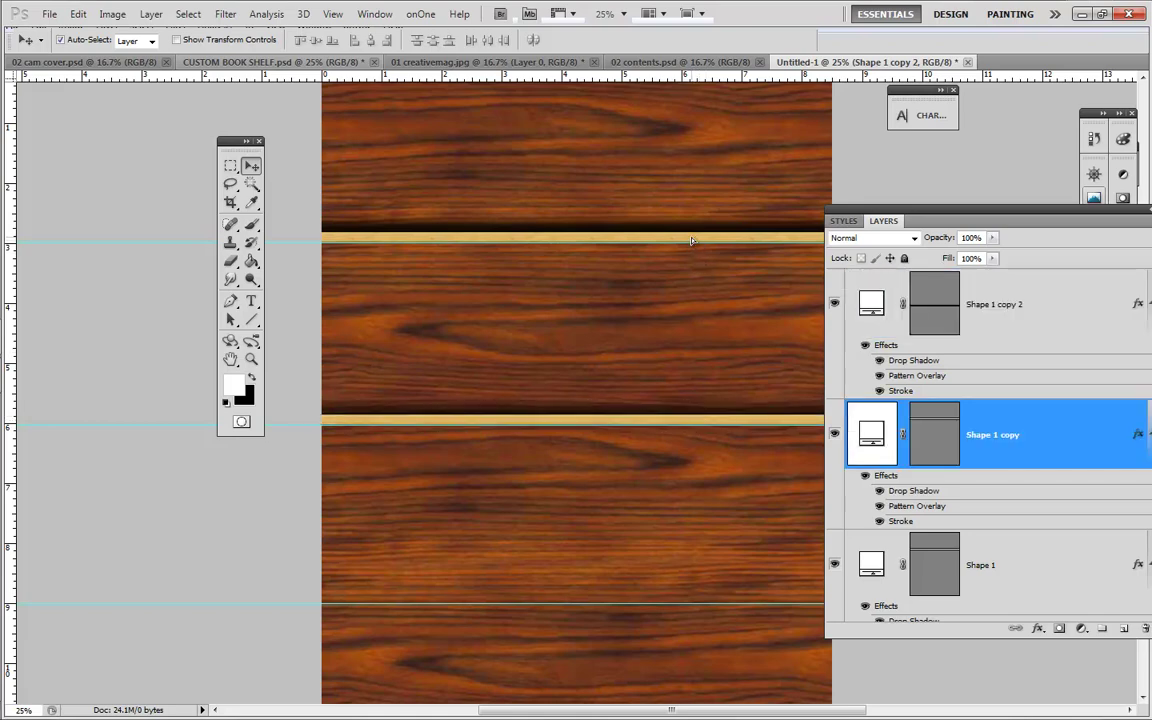
pyautogui.moveTo(690, 257); pyautogui.dragTo(682, 602)
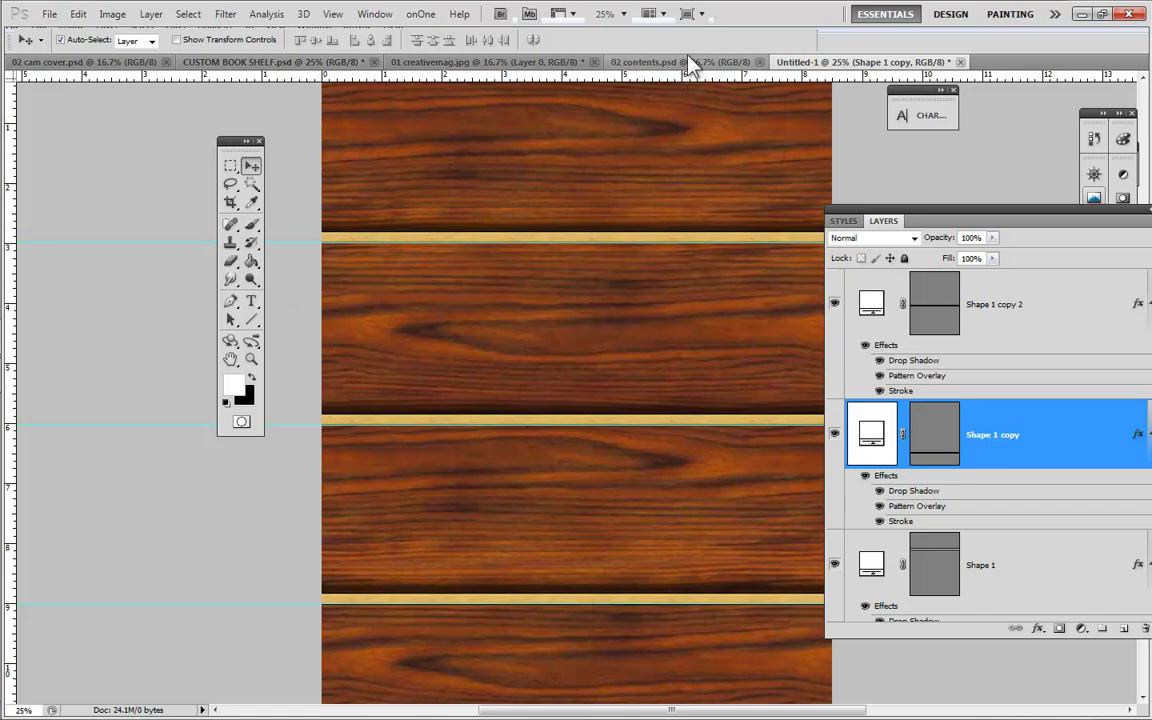
# Switch from 02 contents.psd to the finished CUSTOM BOOK SHELF.psd document
pyautogui.click(655, 62)
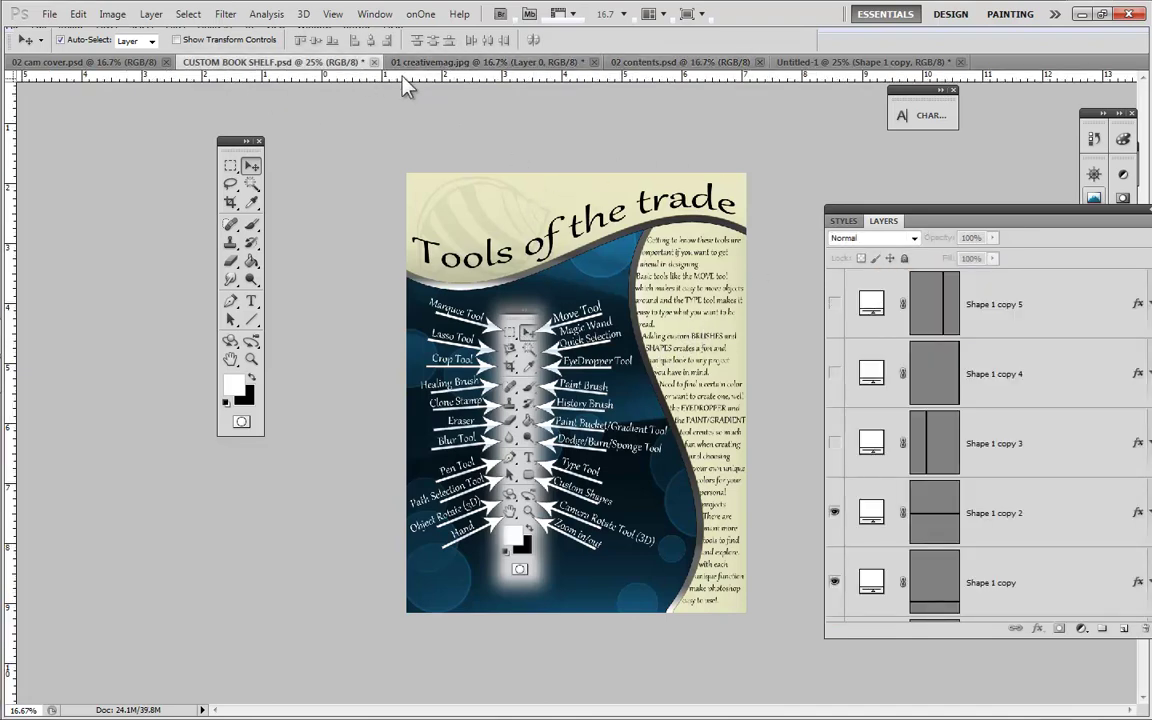
pyautogui.click(362, 66)
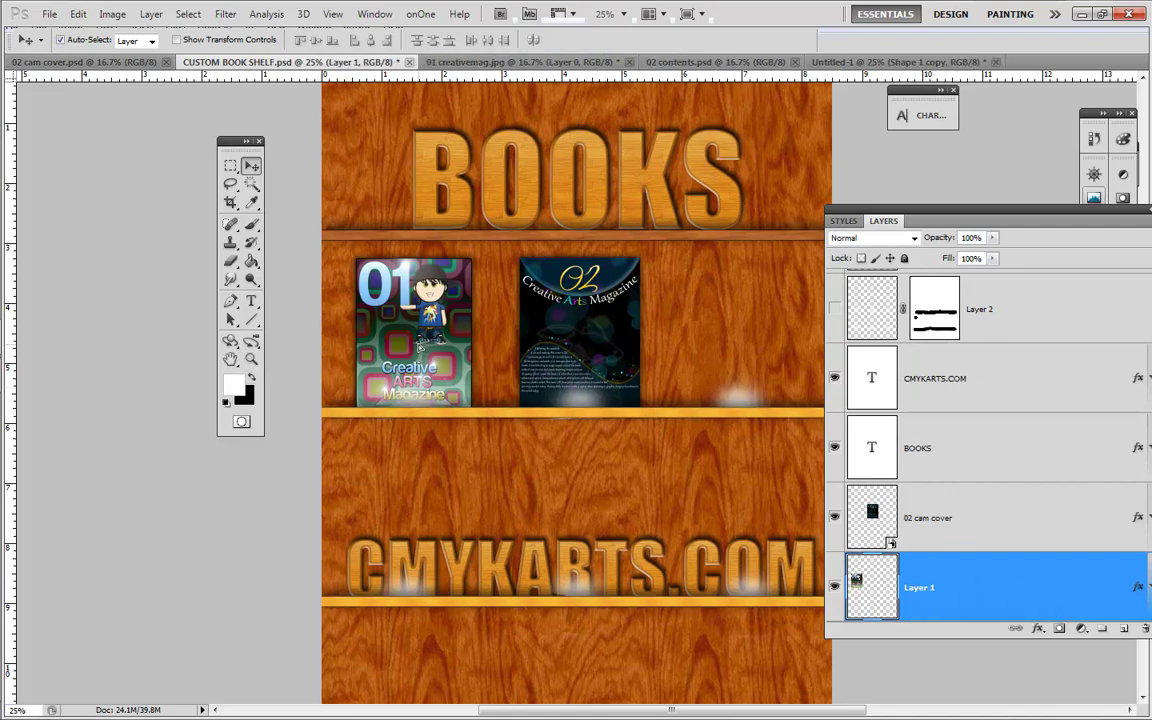
# Copy the 01 and 02 magazine covers from CUSTOM BOOK SHELF.psd into Untitled-1
pyautogui.moveTo(418, 346); pyautogui.dragTo(401, 302)
pyautogui.moveTo(401, 349); pyautogui.dragTo(400, 344)
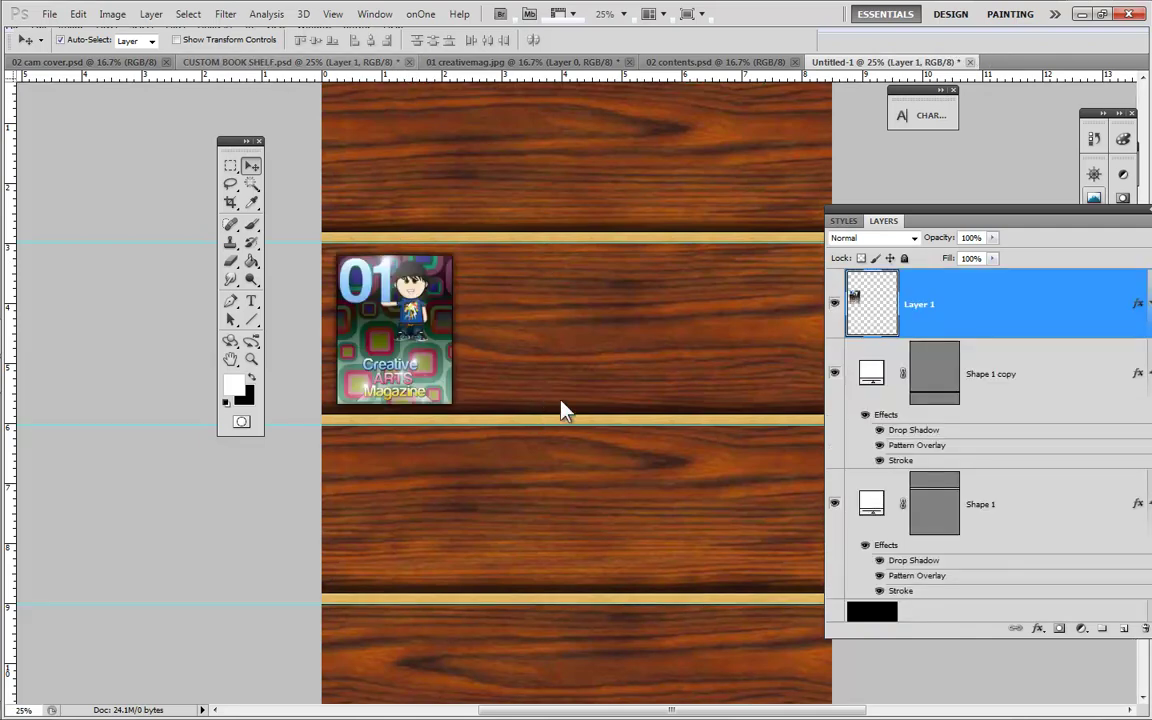
pyautogui.hotkey('ctrl', 'Tab')
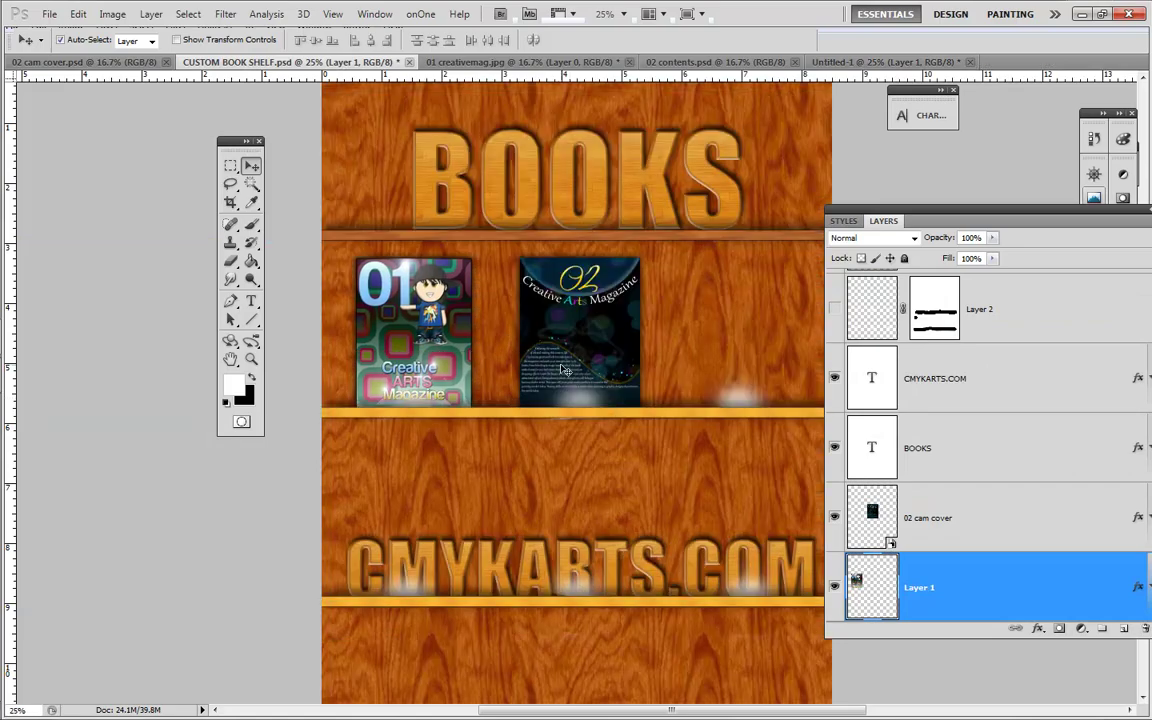
pyautogui.moveTo(565, 370); pyautogui.dragTo(646, 280)
pyautogui.moveTo(557, 337); pyautogui.dragTo(669, 345)
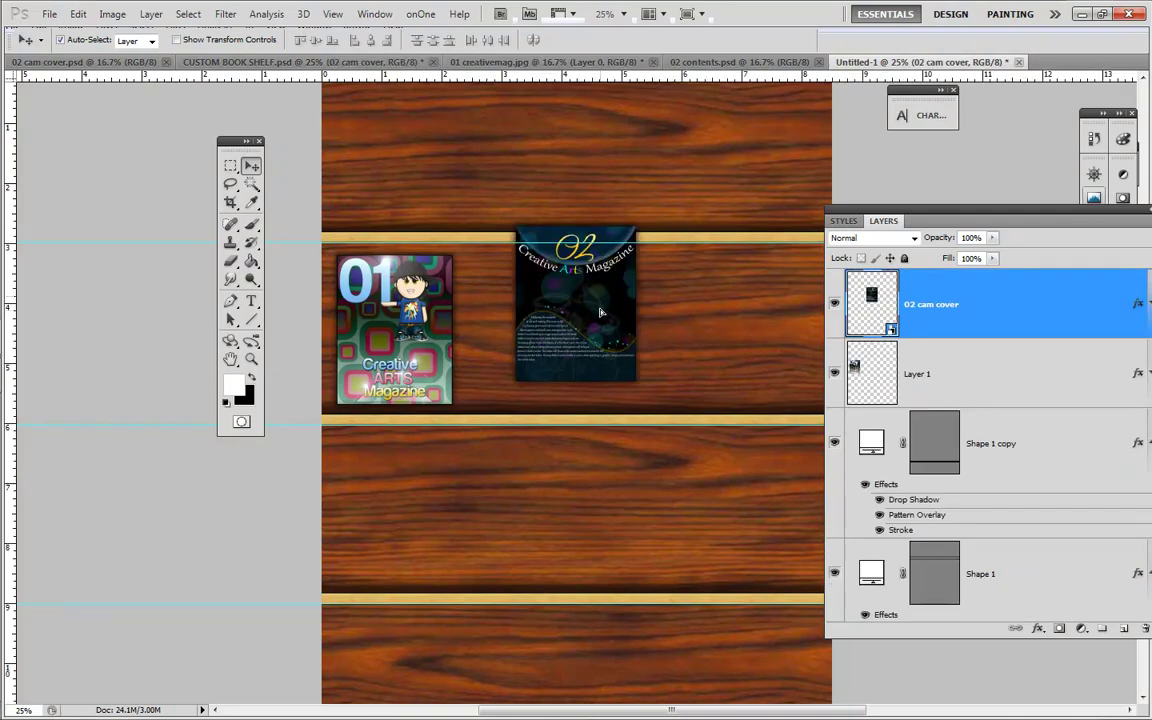
pyautogui.moveTo(599, 301); pyautogui.dragTo(578, 328)
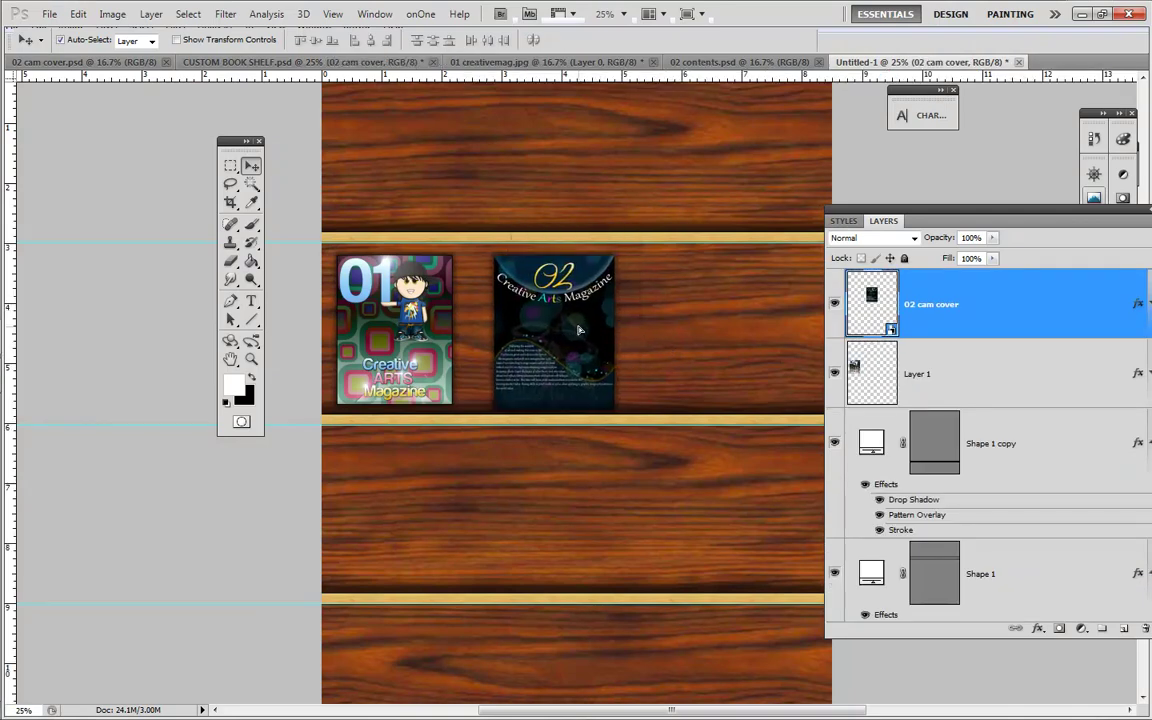
# Line up both covers side by side on the top shelf and add a vertical guide
pyautogui.moveTo(390, 287); pyautogui.dragTo(398, 297)
pyautogui.moveTo(506, 295); pyautogui.dragTo(509, 296)
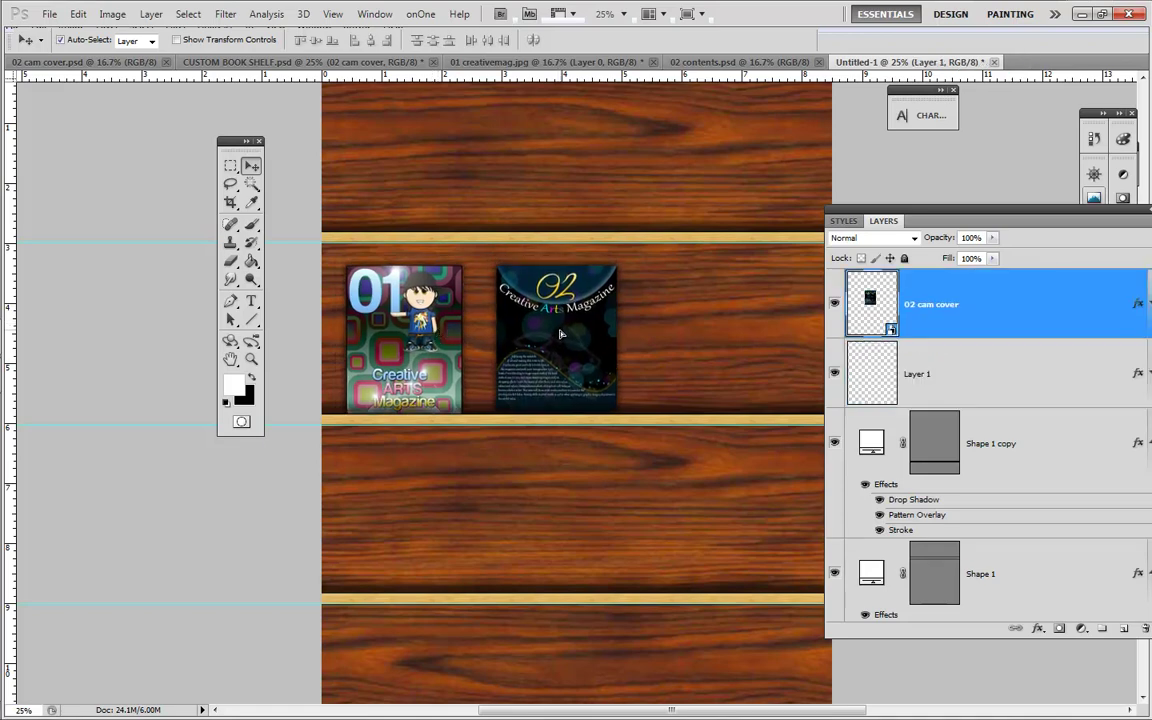
pyautogui.moveTo(560, 334); pyautogui.dragTo(575, 334)
pyautogui.moveTo(12, 252); pyautogui.dragTo(473, 252)
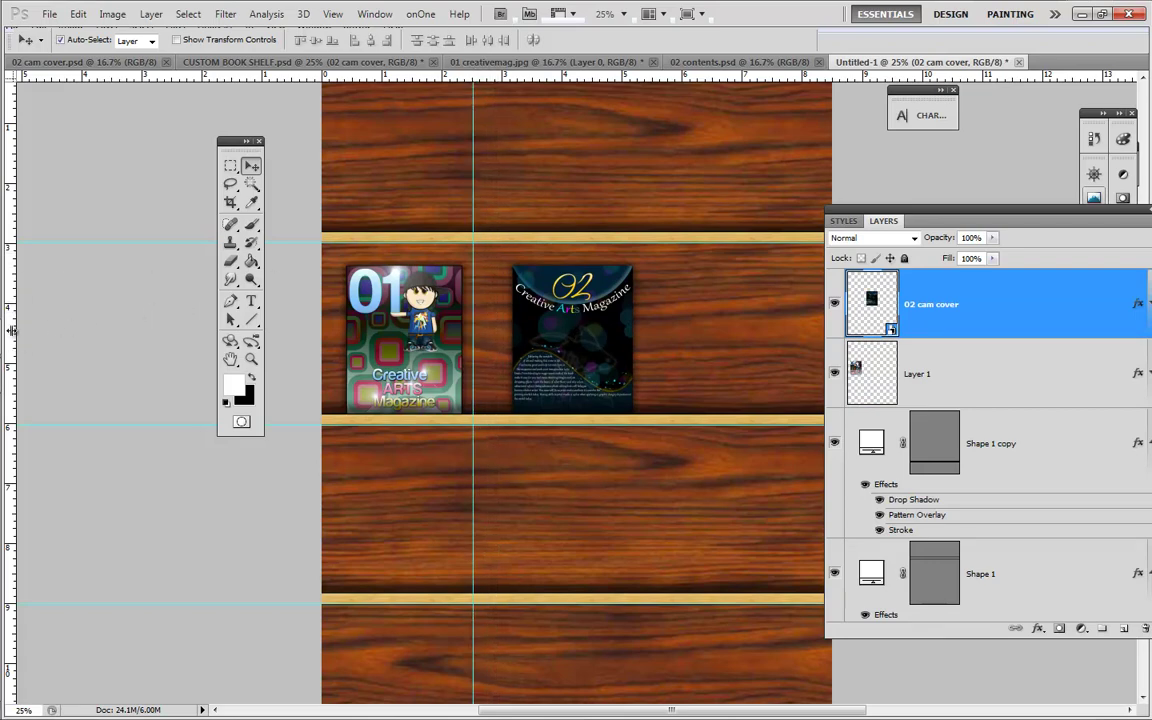
# Drag out three vertical guides and align the 01 and 02 covers between them near the middle
pyautogui.moveTo(489, 337); pyautogui.dragTo(591, 351)
pyautogui.moveTo(15, 290); pyautogui.dragTo(707, 260)
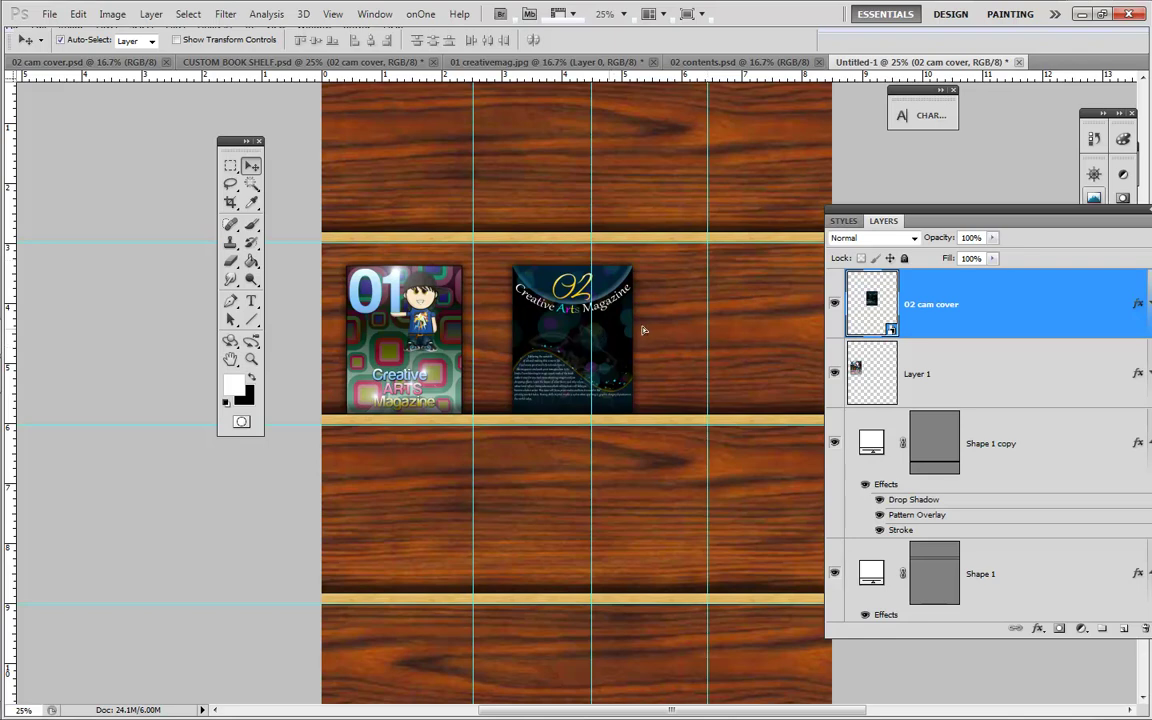
pyautogui.moveTo(596, 333); pyautogui.dragTo(742, 319)
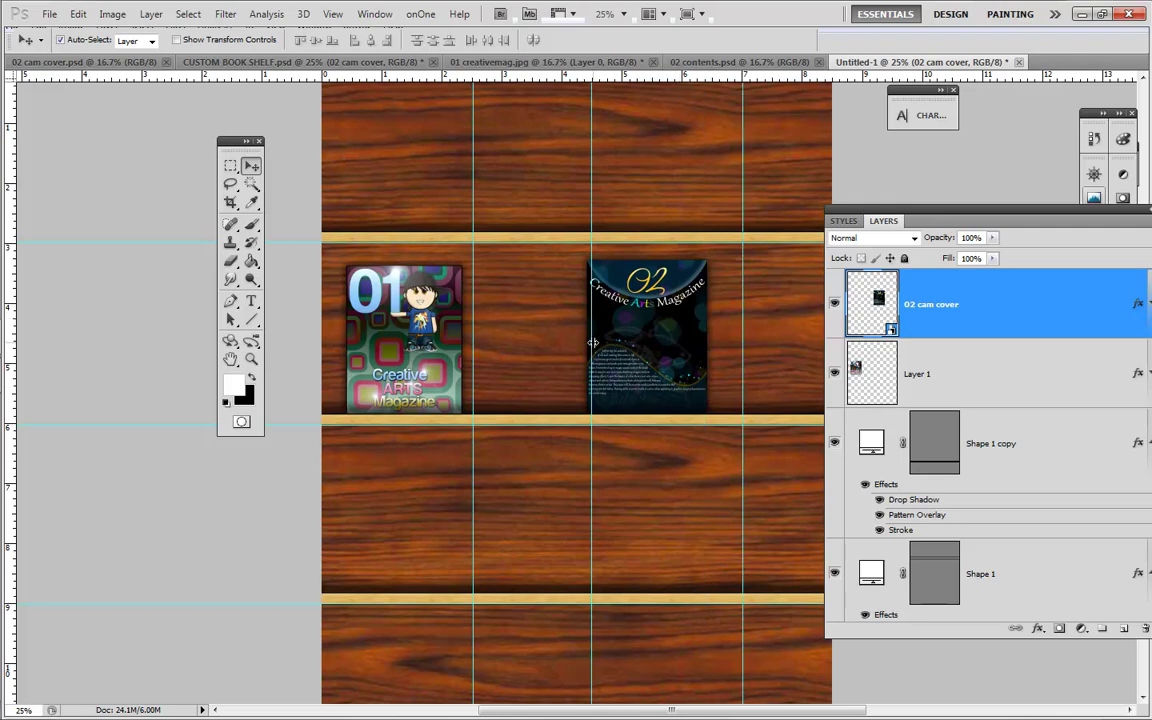
pyautogui.moveTo(593, 343); pyautogui.dragTo(677, 350)
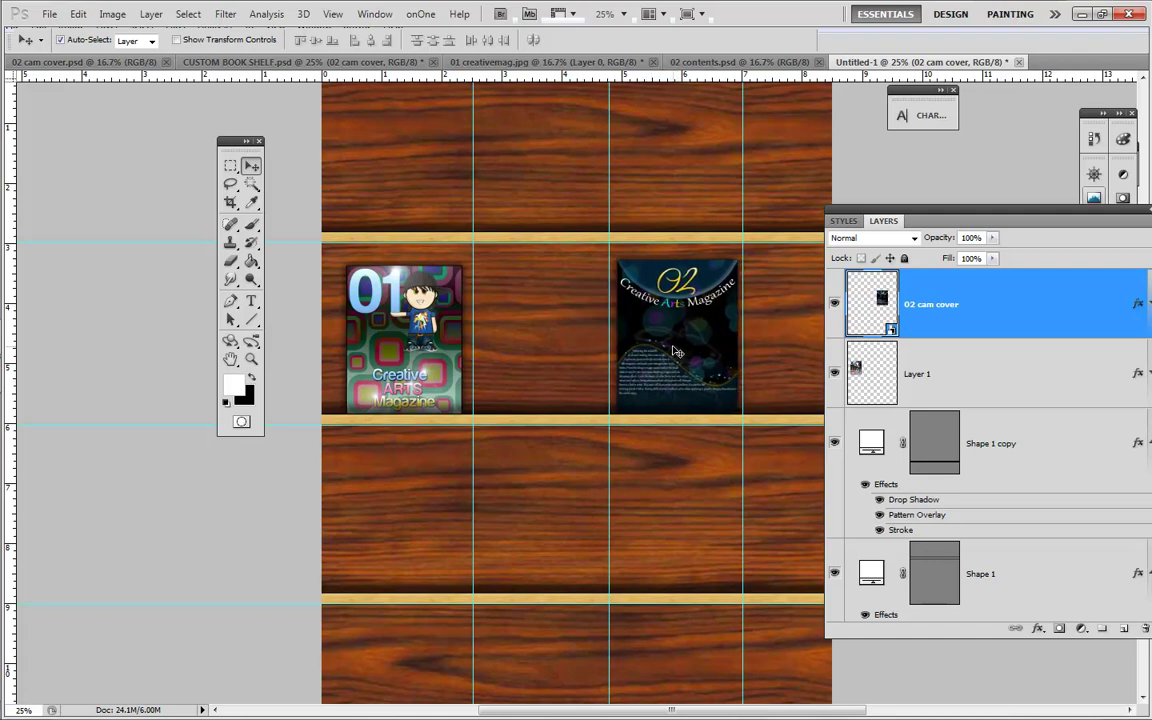
pyautogui.hotkey('shift', 'Left')
pyautogui.hotkey('shift', 'Left')
pyautogui.moveTo(394, 302); pyautogui.dragTo(575, 332)
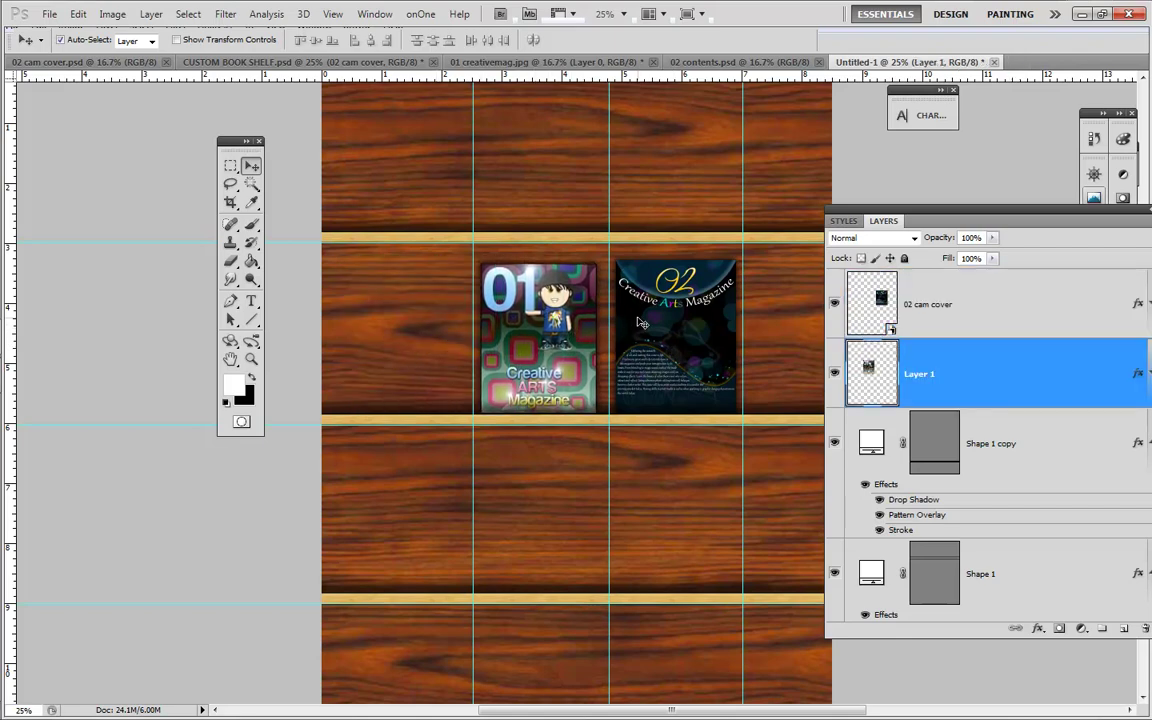
pyautogui.click(641, 323)
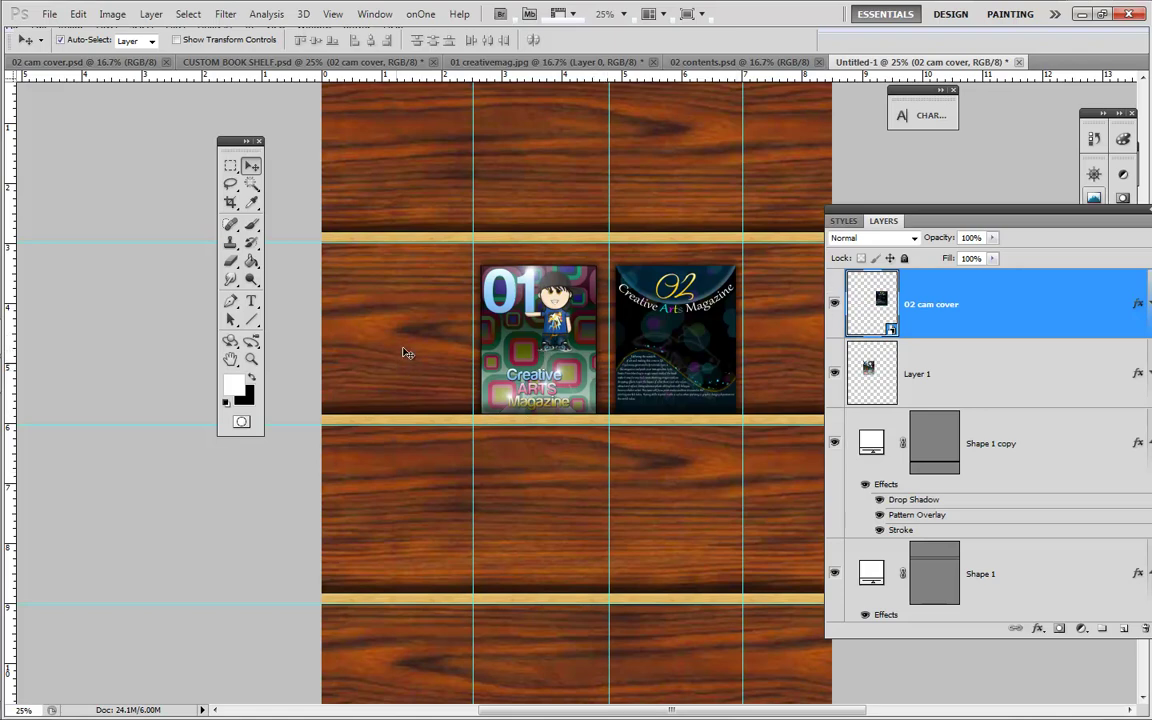
# On a new layer, set up a soft round brush with 0% hardness and 200 px size
pyautogui.click(253, 225)
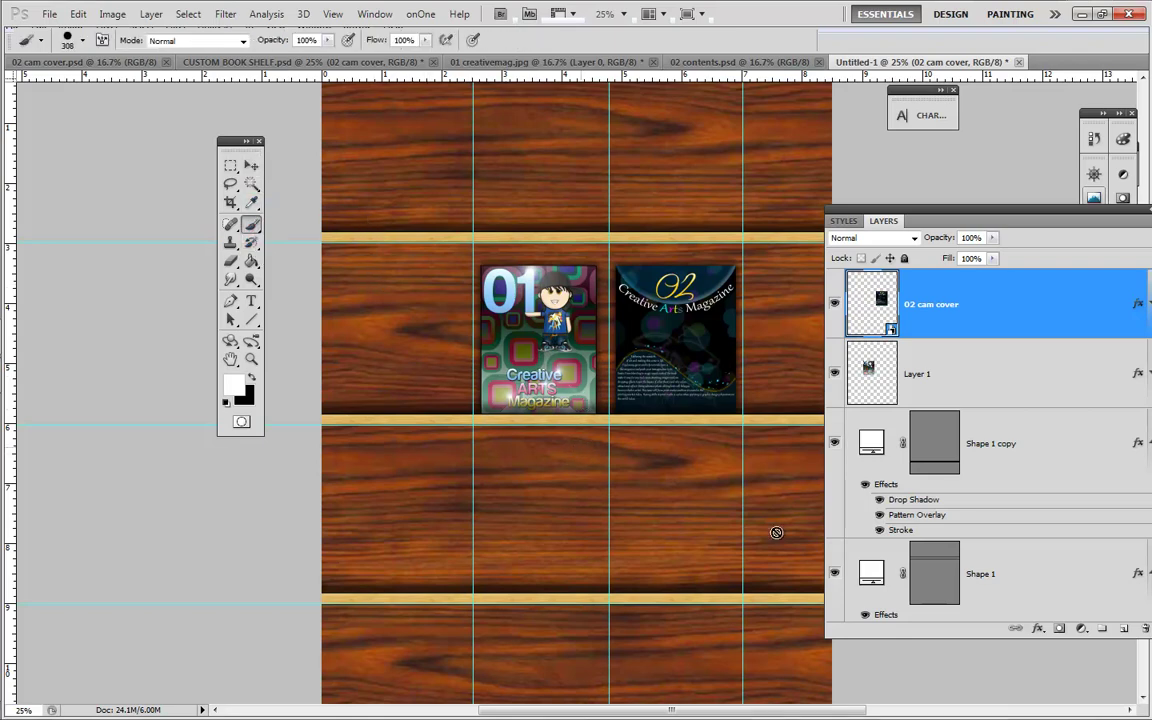
pyautogui.click(1121, 630)
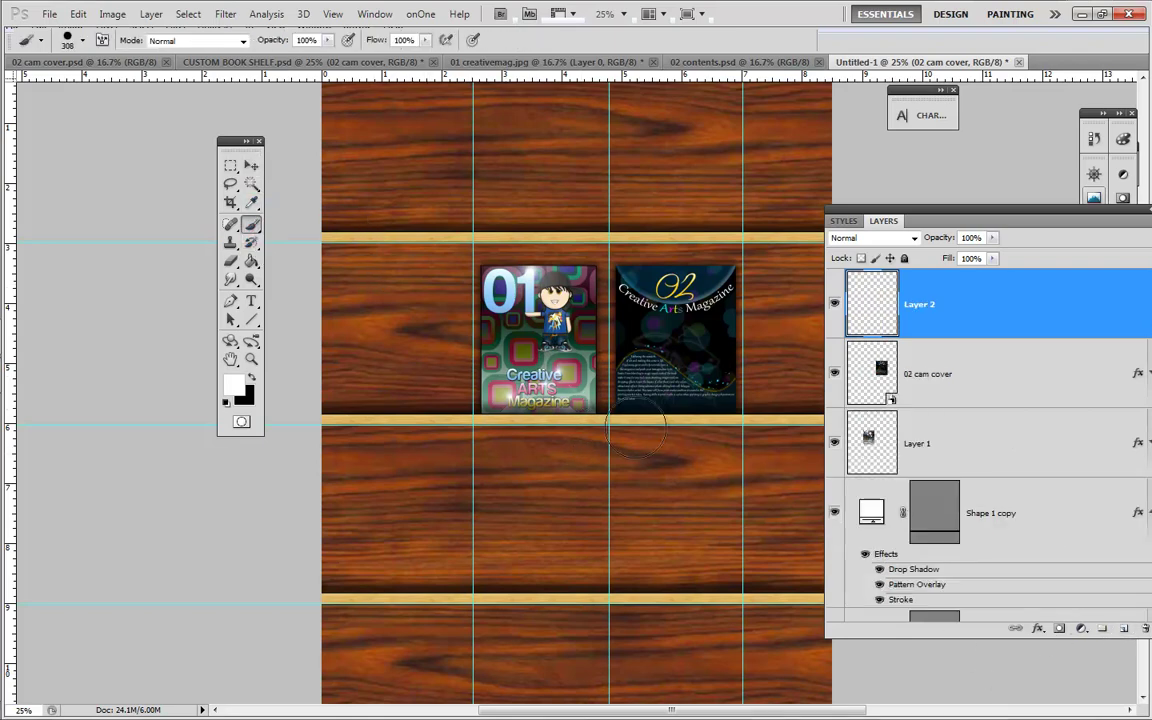
pyautogui.rightClick(417, 378)
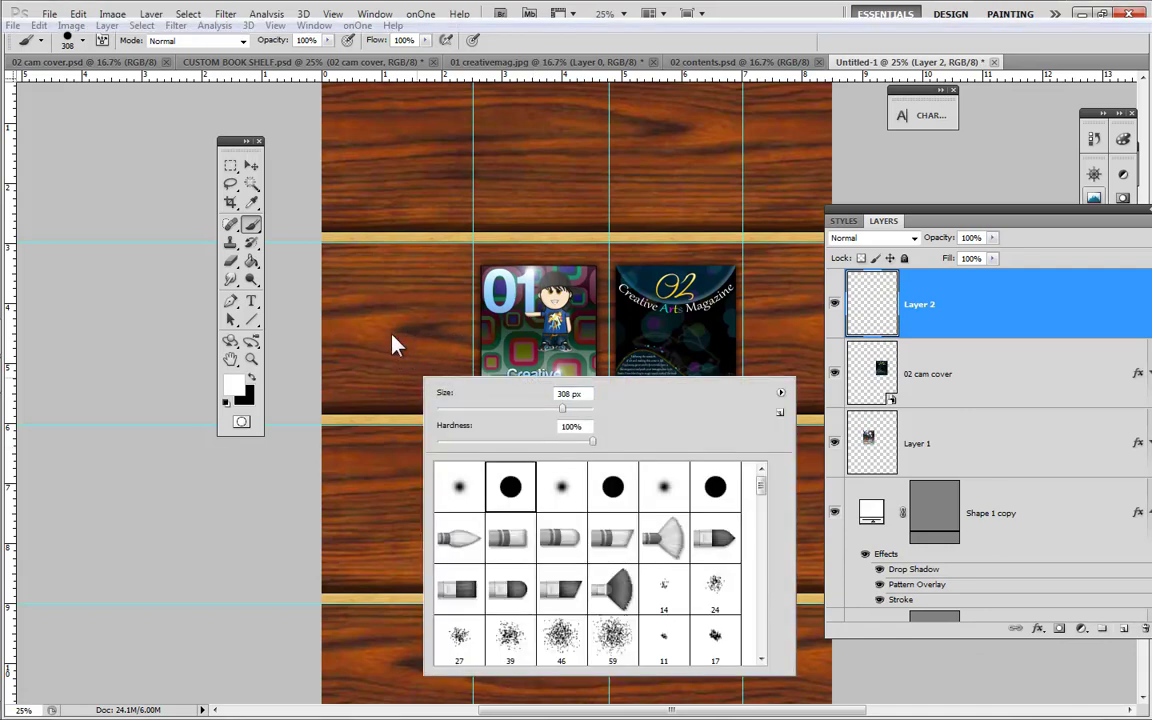
pyautogui.click(466, 488)
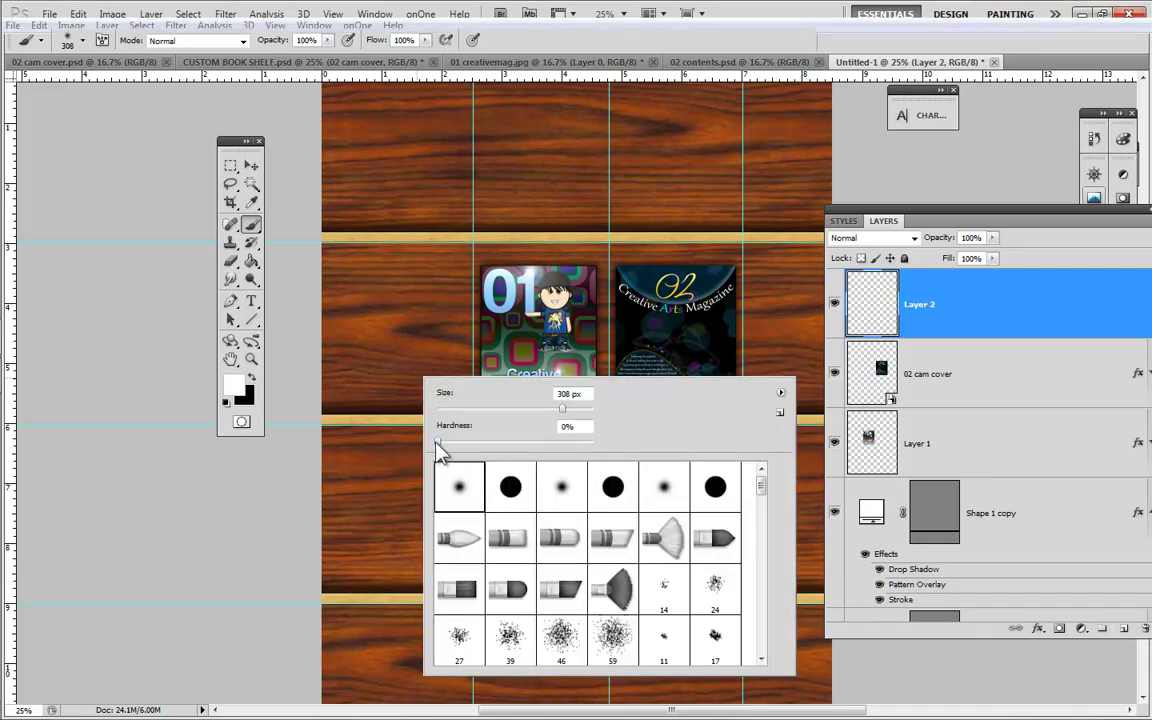
pyautogui.click(455, 425)
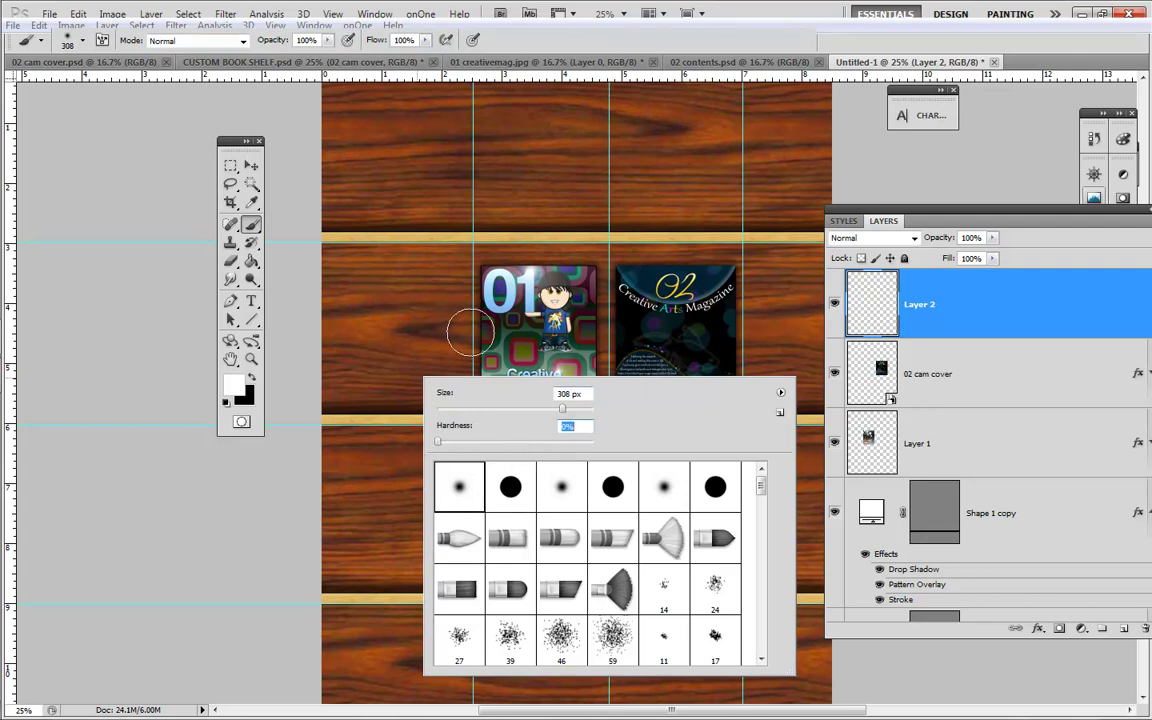
pyautogui.doubleClick(566, 394)
pyautogui.write('150')
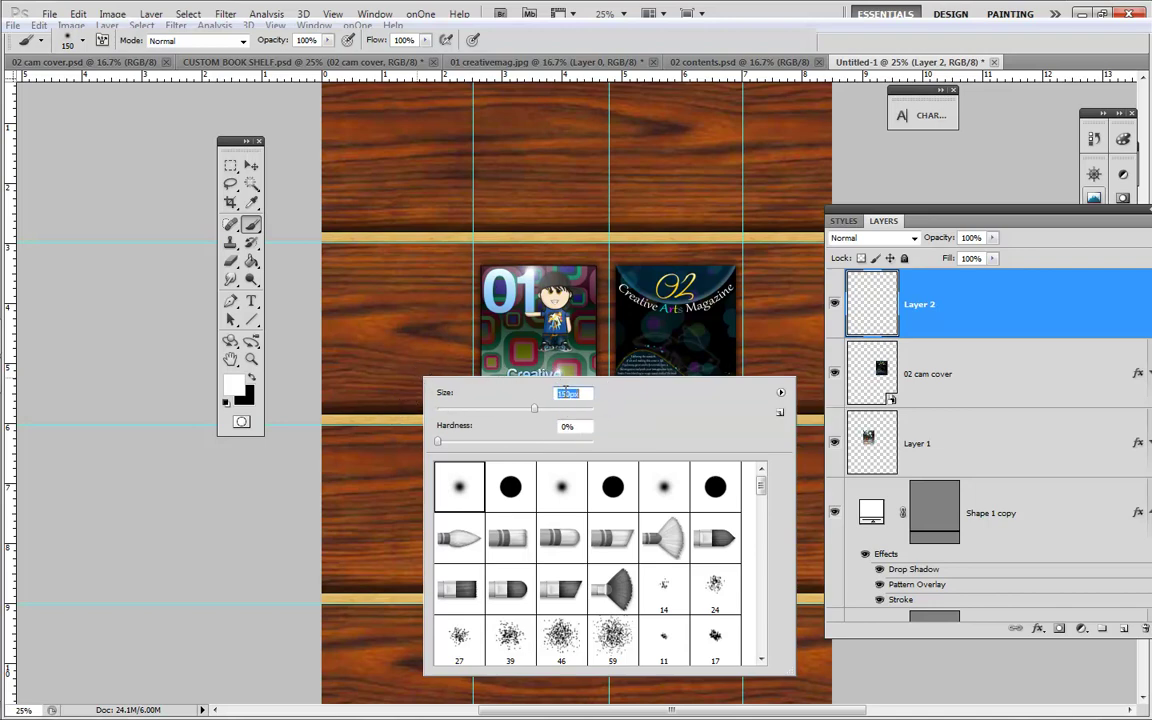
pyautogui.write('200')
pyautogui.press('Return')
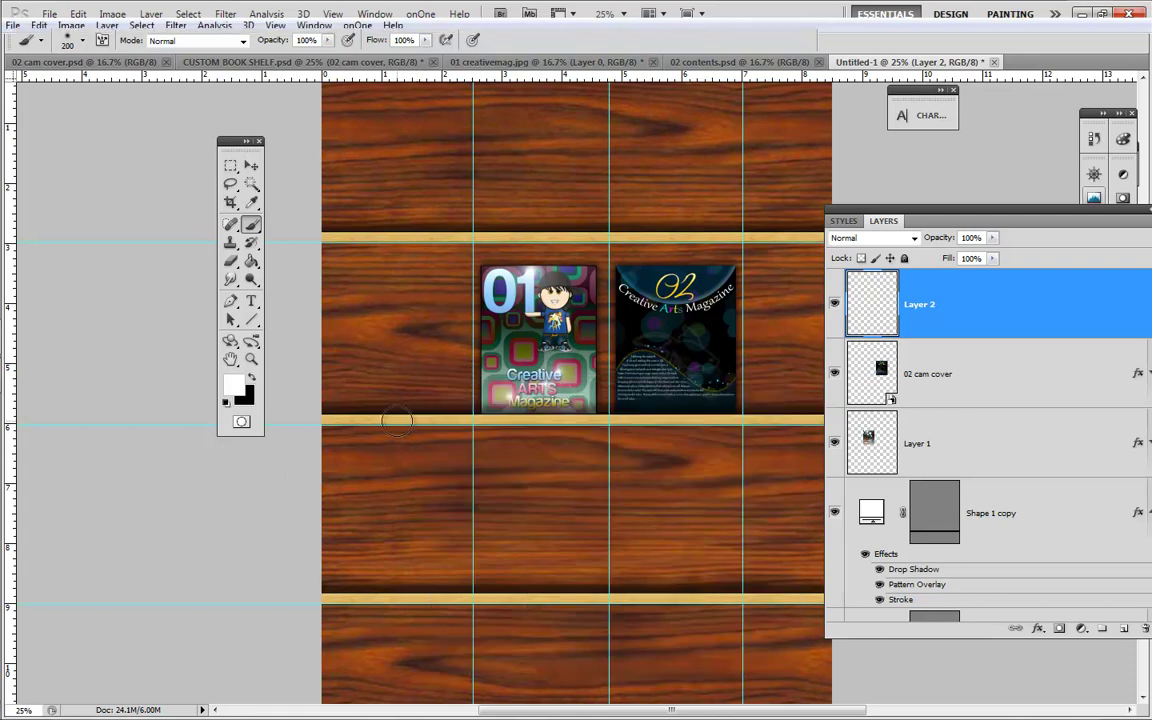
# Paint white light spots at four points along each of the three shelves
pyautogui.click(392, 424)
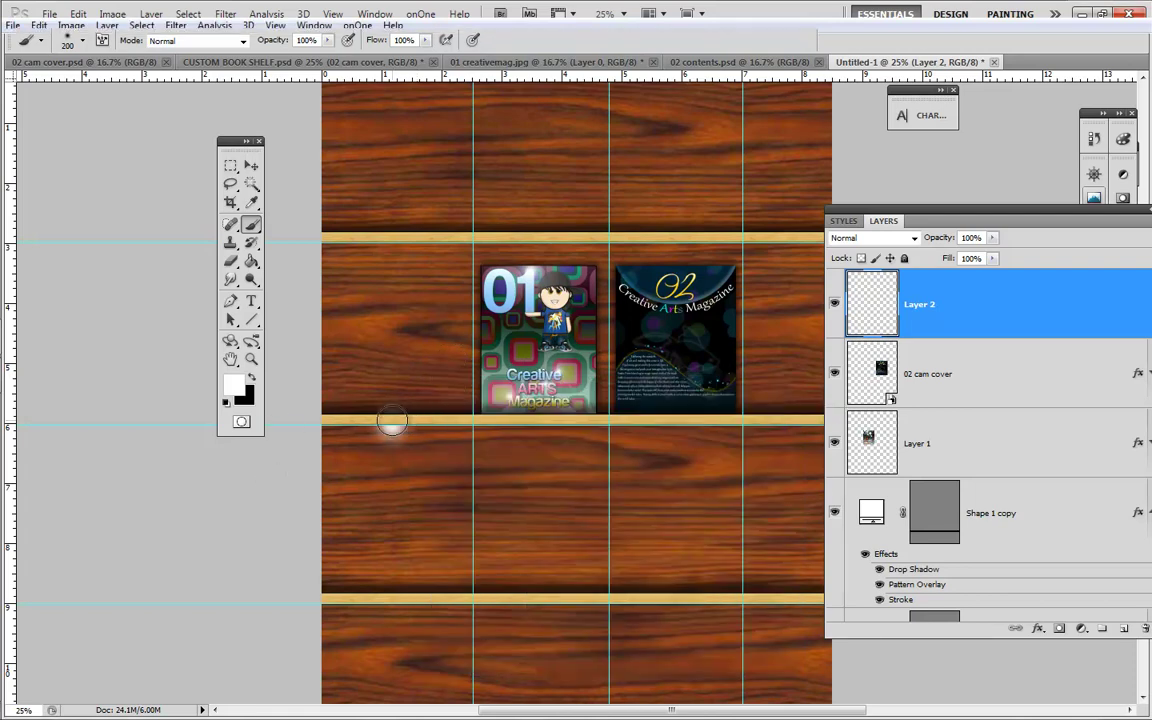
pyautogui.click(540, 420)
pyautogui.click(681, 423)
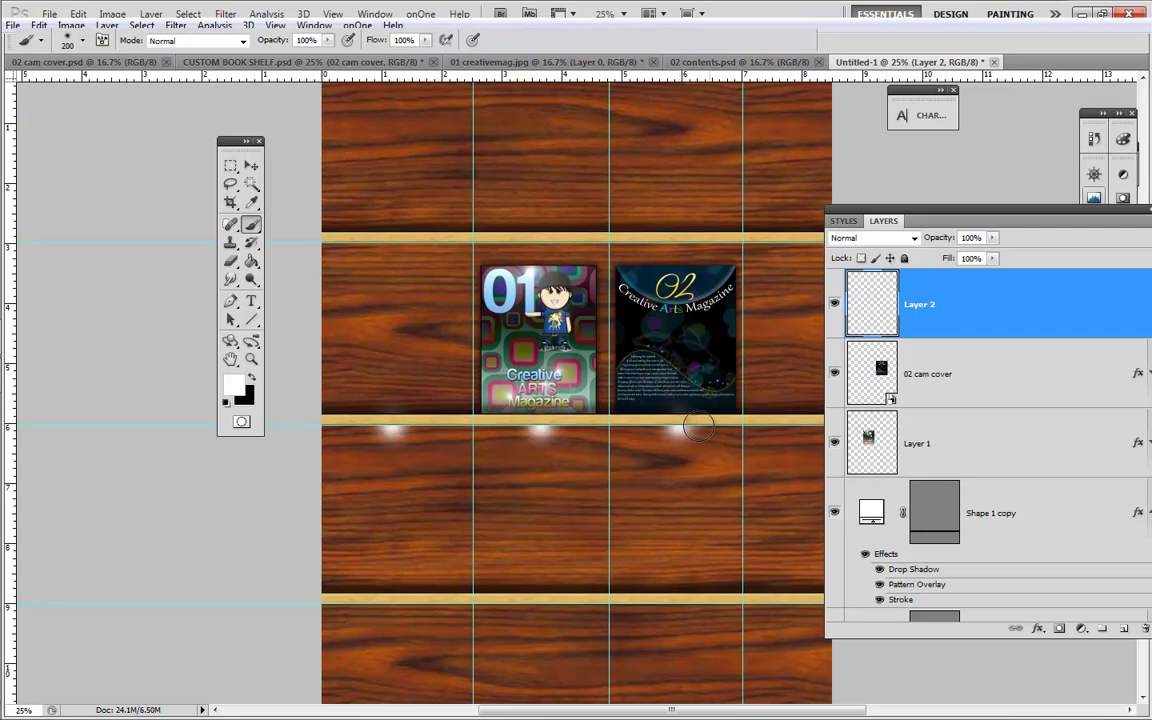
pyautogui.moveTo(1017, 222); pyautogui.dragTo(1059, 224)
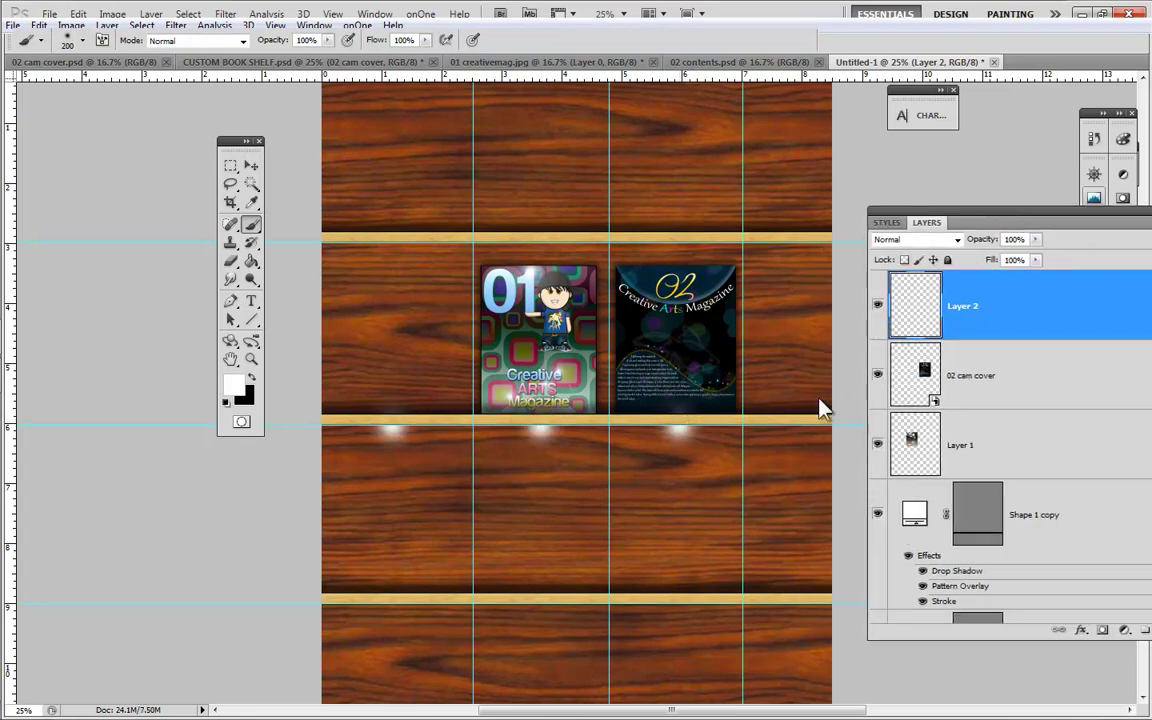
pyautogui.click(798, 420)
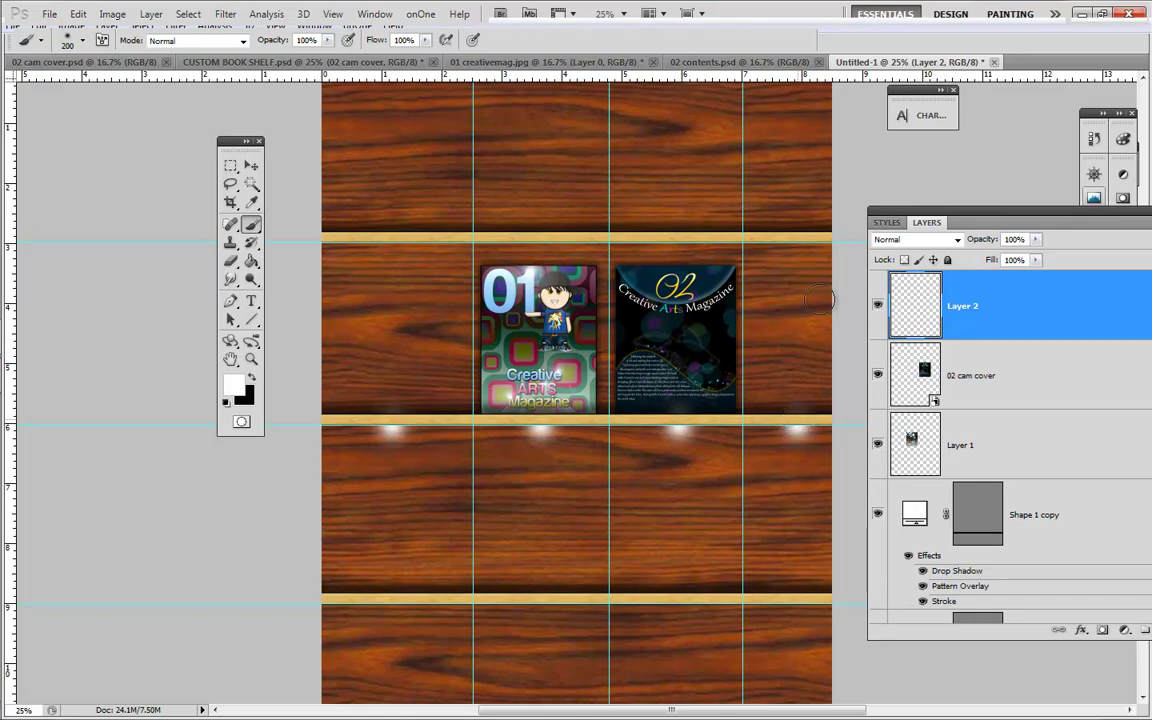
pyautogui.click(796, 234)
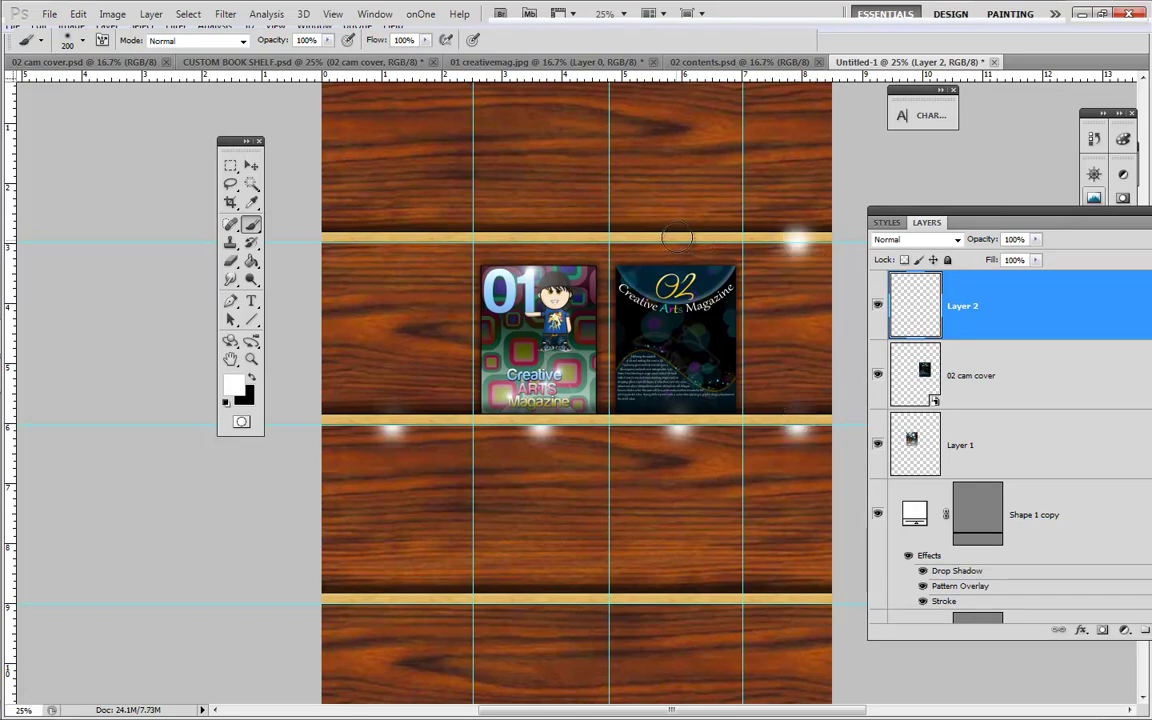
pyautogui.click(678, 239)
pyautogui.click(538, 238)
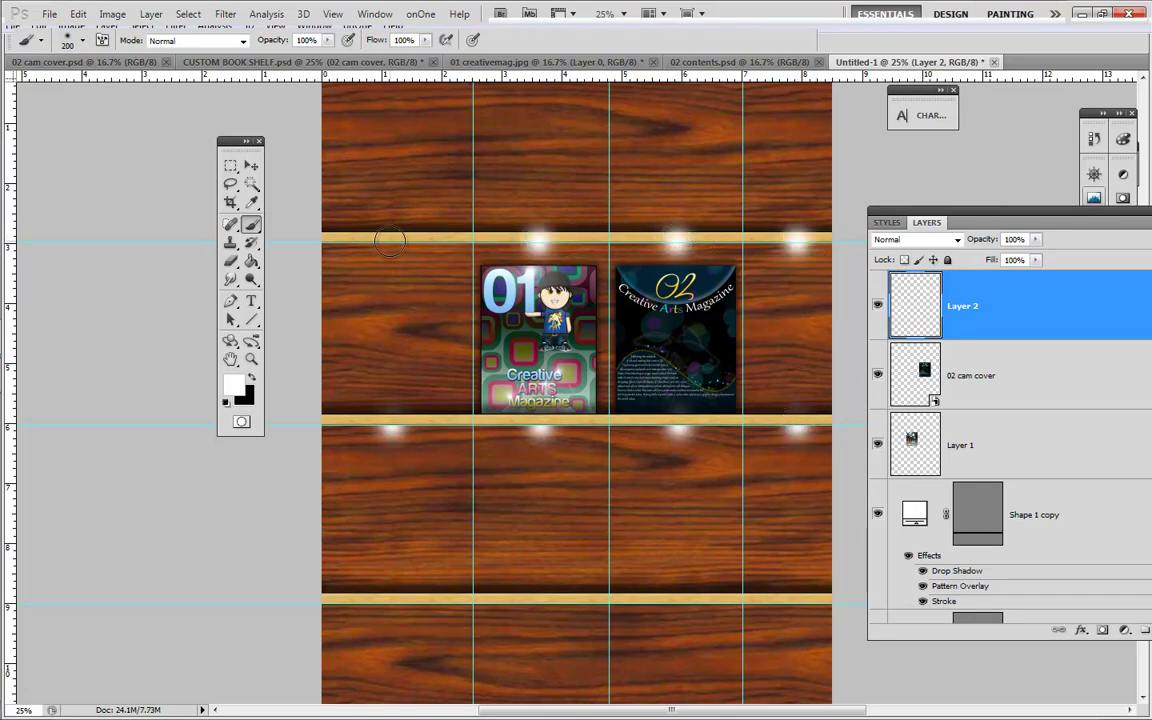
pyautogui.click(390, 237)
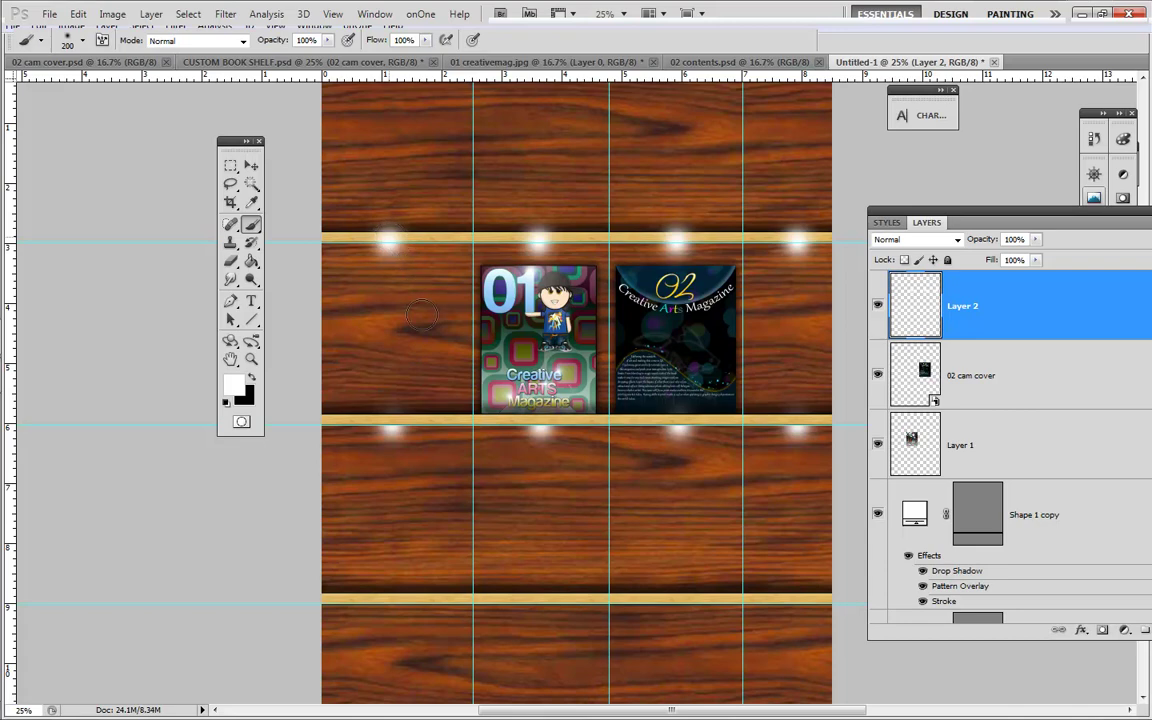
pyautogui.click(390, 598)
pyautogui.click(540, 598)
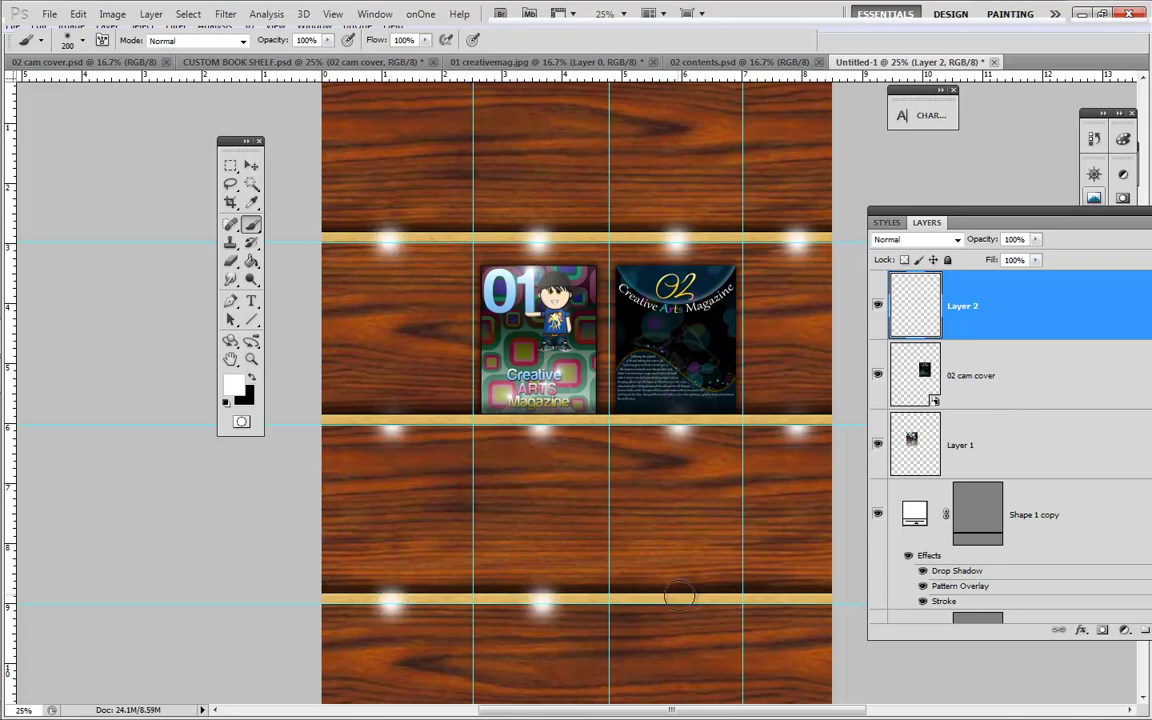
pyautogui.click(678, 598)
pyautogui.click(808, 598)
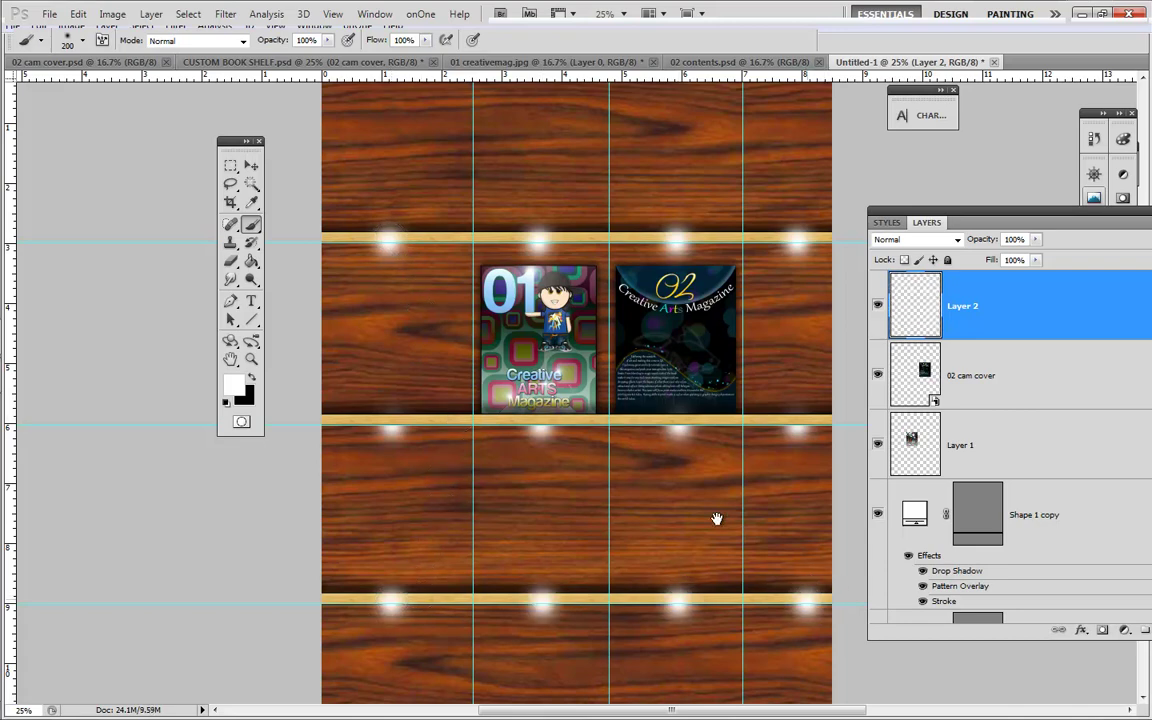
pyautogui.moveTo(684, 504)
pyautogui.mouseDown()
pyautogui.moveTo(689, 434)
pyautogui.moveTo(702, 432)
pyautogui.mouseUp()
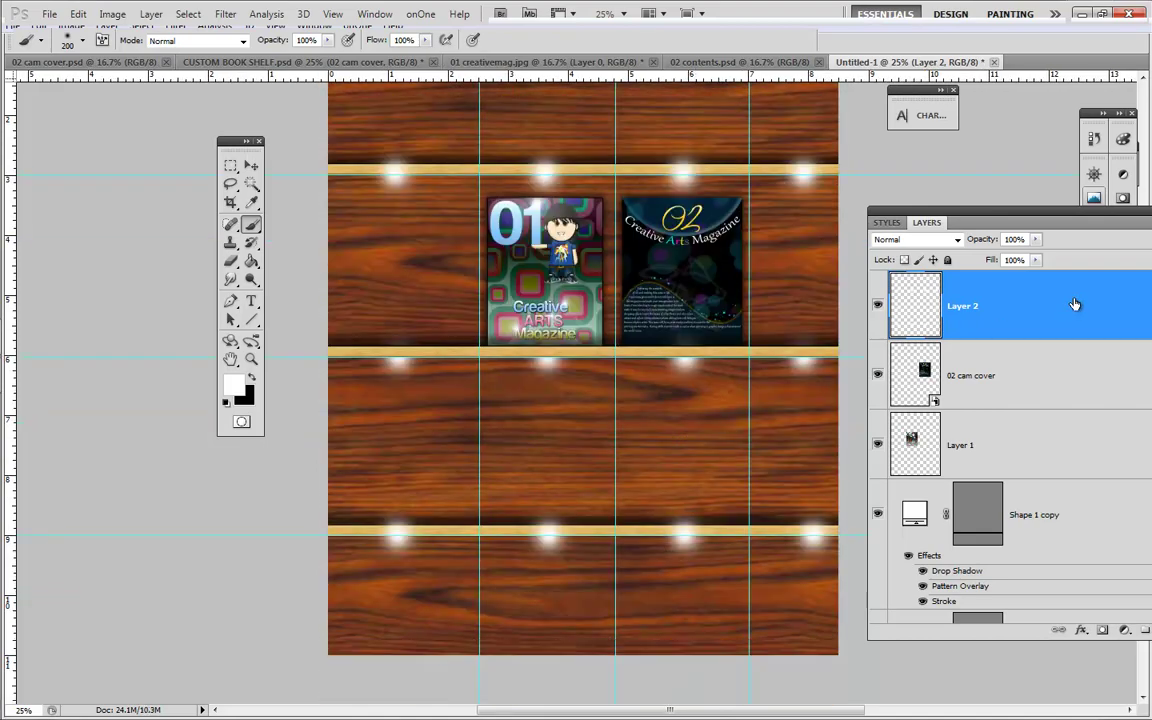
# Move Layer 2 beneath the magazine cover layers, just above Layer 0
pyautogui.moveTo(1075, 303); pyautogui.dragTo(1065, 468)
pyautogui.moveTo(1045, 215); pyautogui.dragTo(548, 123)
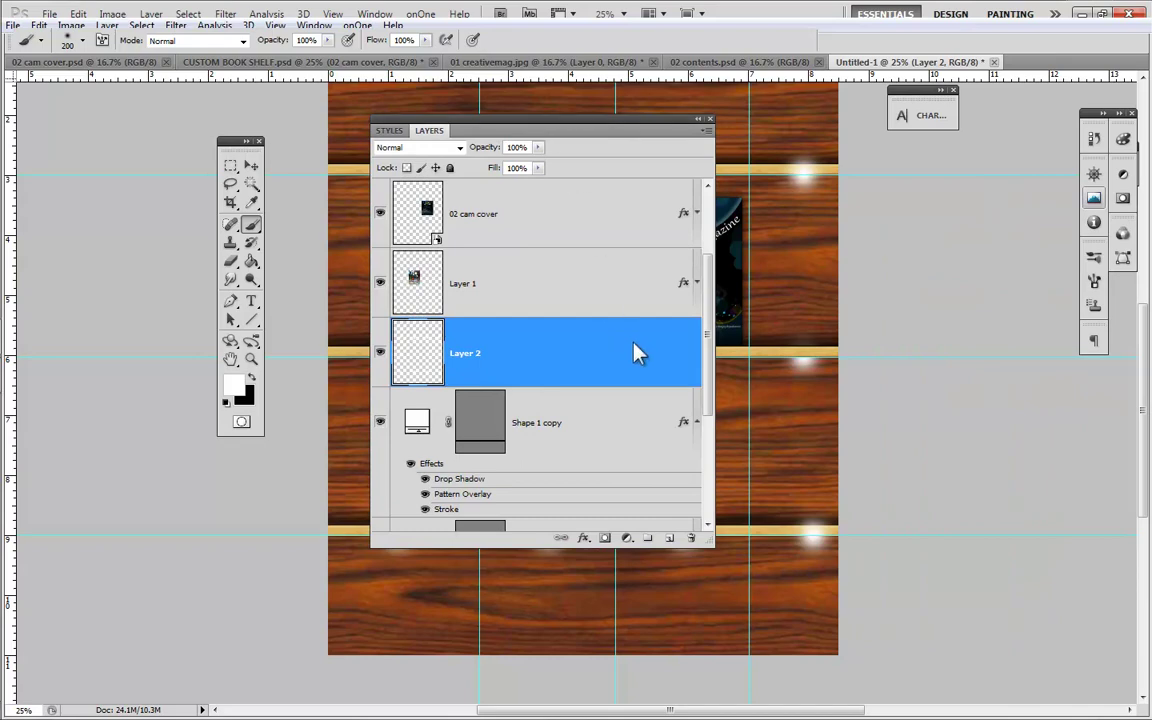
pyautogui.scroll(-3, 714, 400)
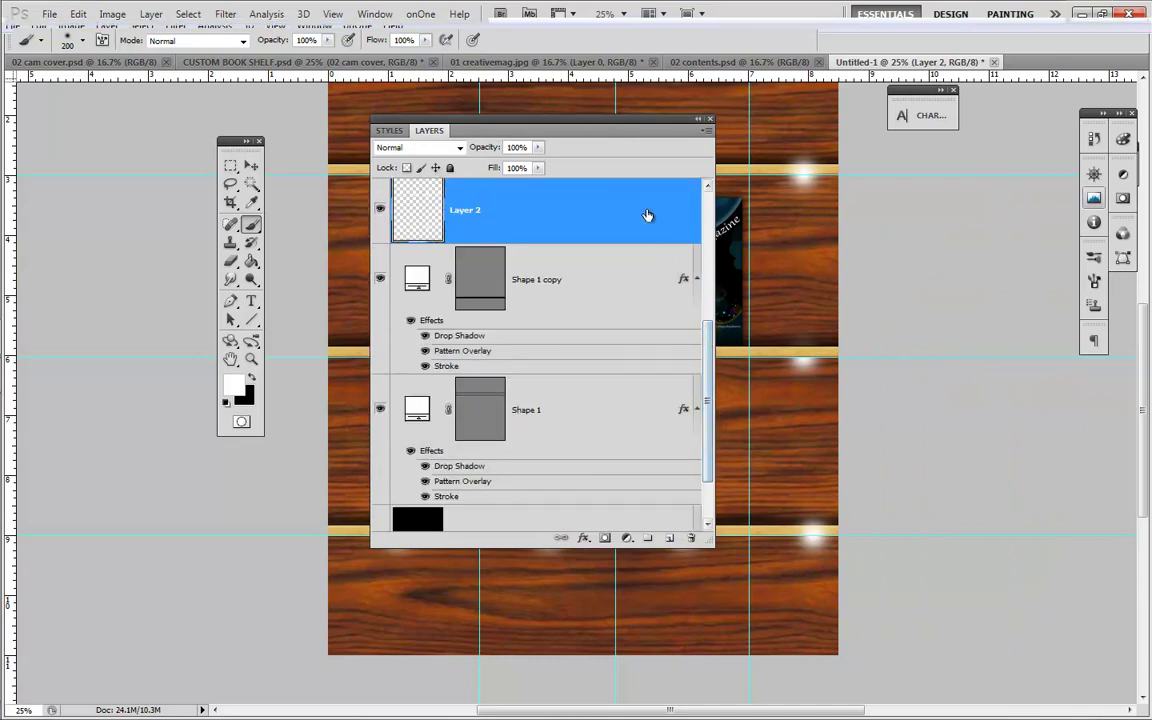
pyautogui.moveTo(648, 216); pyautogui.dragTo(625, 495)
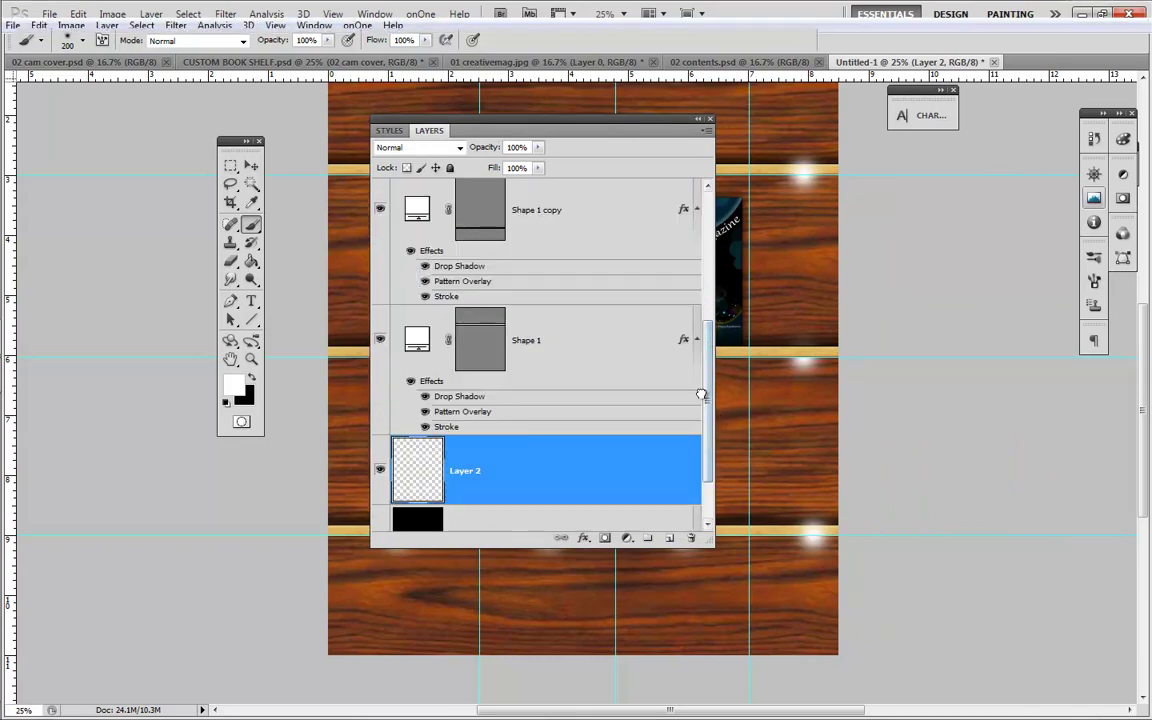
# Collapse both covers' effect lists, minimise the Layers panel, and recentre the bookshelf view
pyautogui.click(697, 334)
pyautogui.click(697, 212)
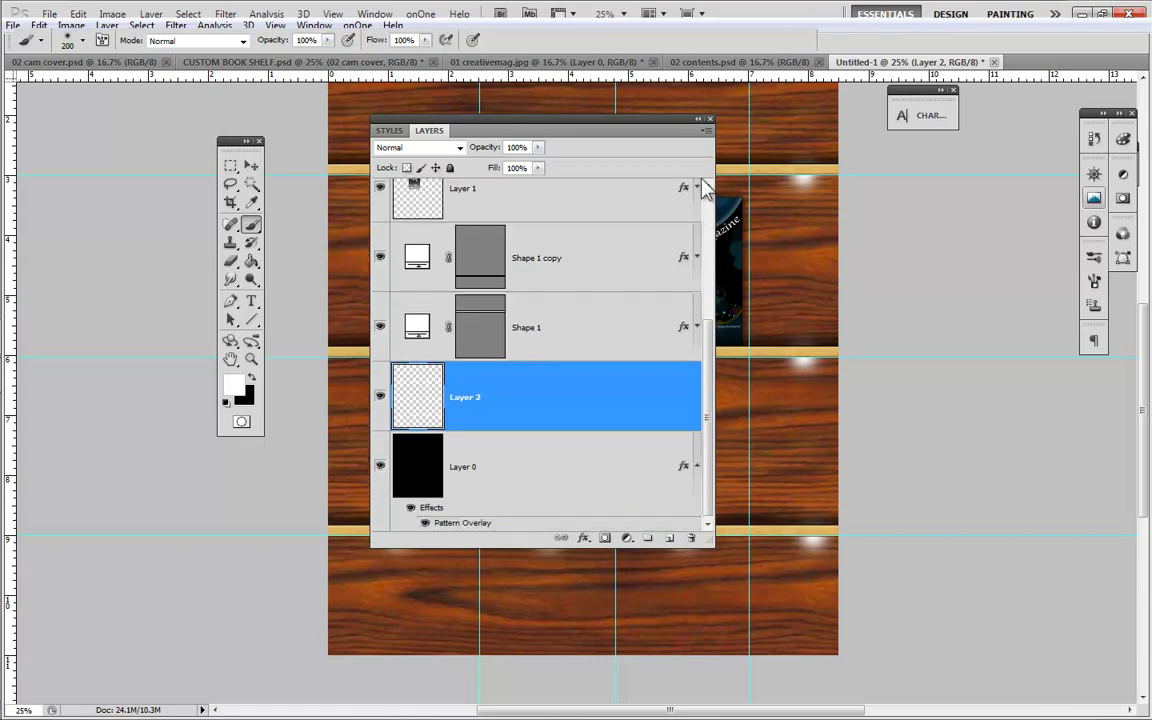
pyautogui.doubleClick(707, 122)
pyautogui.moveTo(441, 131); pyautogui.dragTo(978, 223)
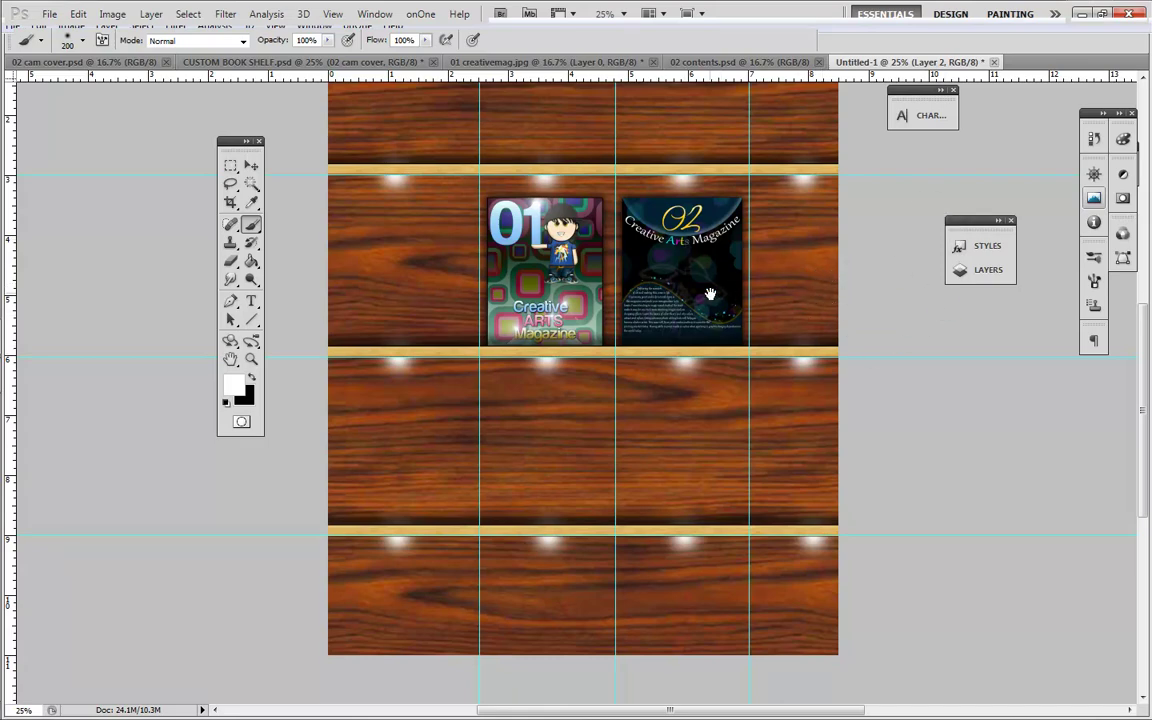
pyautogui.moveTo(709, 298); pyautogui.dragTo(703, 344)
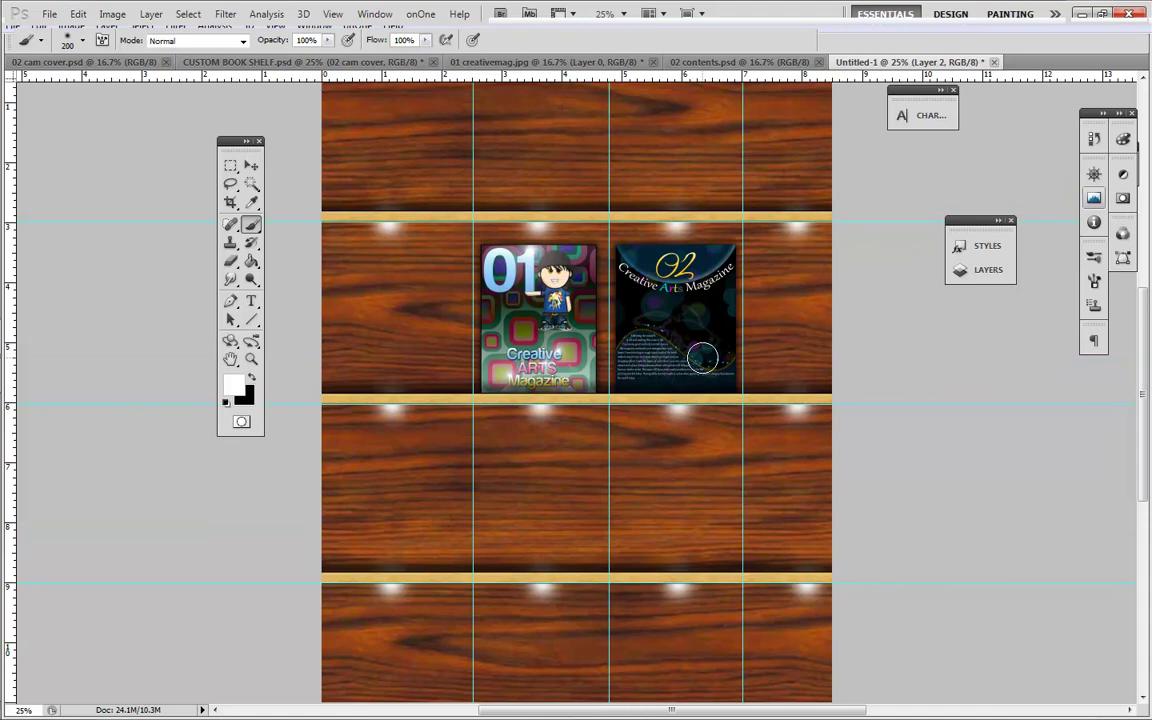
# Hide the guides and type a 120 pt 'Books' title on the top shelf
pyautogui.hotkey('ctrl', ';')
pyautogui.click(251, 301)
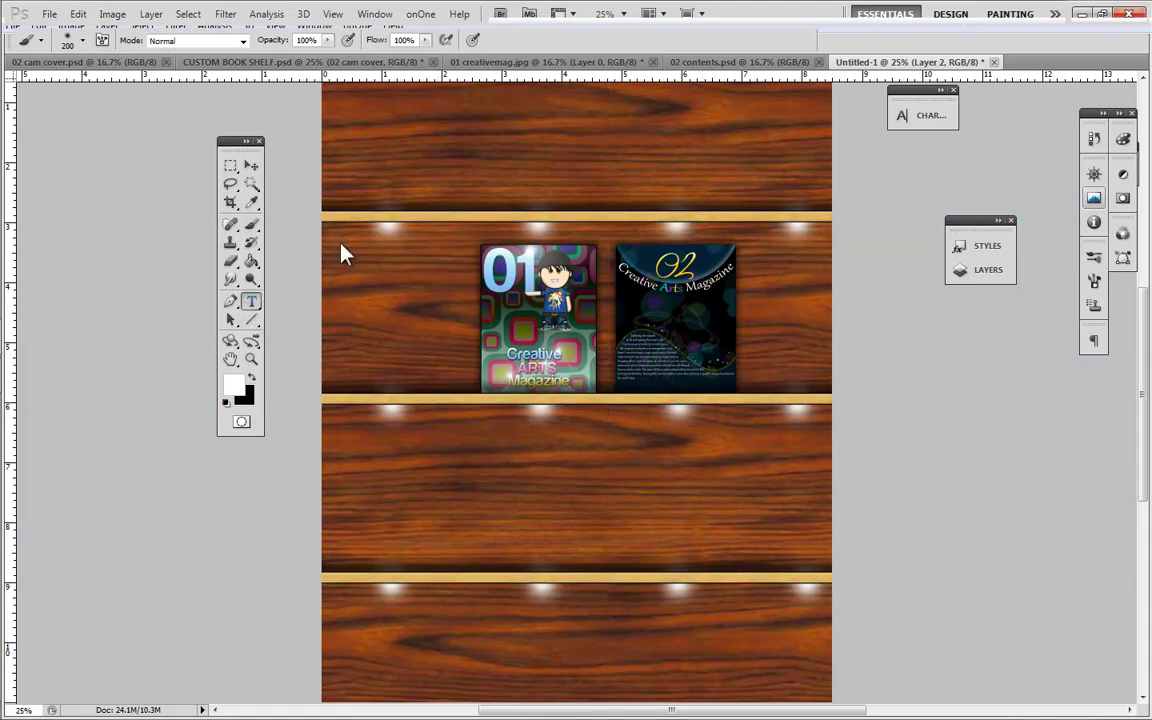
pyautogui.click(403, 173)
pyautogui.press('capslock')
pyautogui.write('boo')
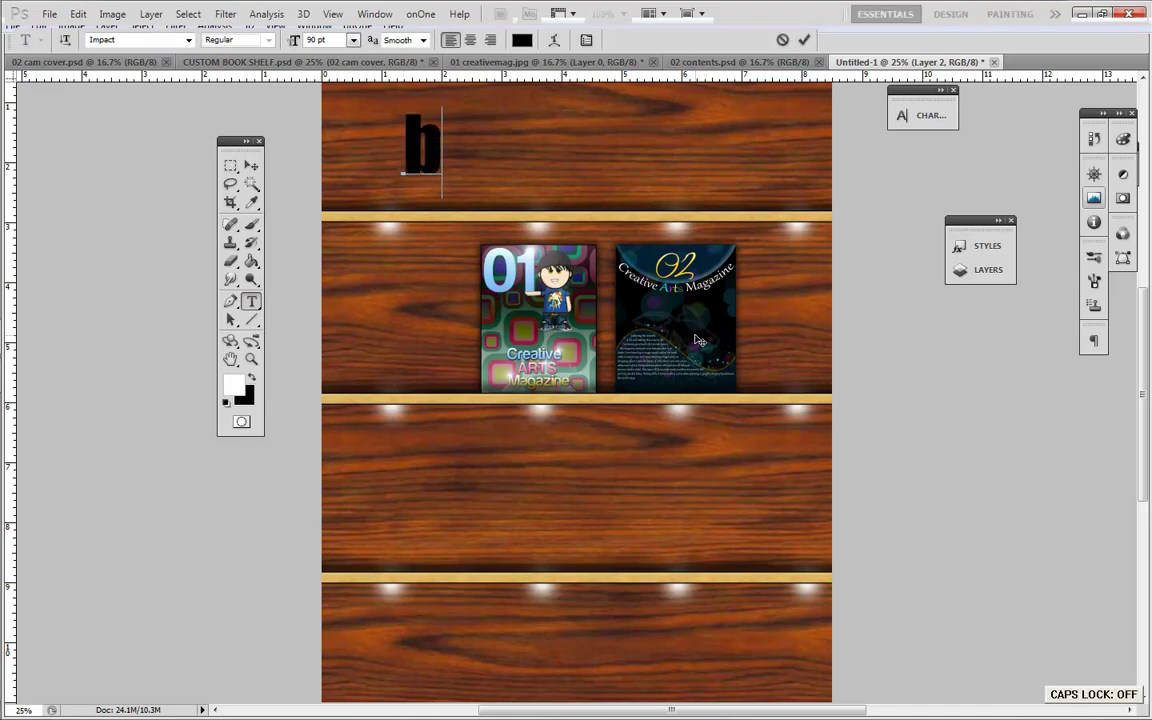
pyautogui.press('BackSpace')
pyautogui.press('BackSpace')
pyautogui.press('BackSpace')
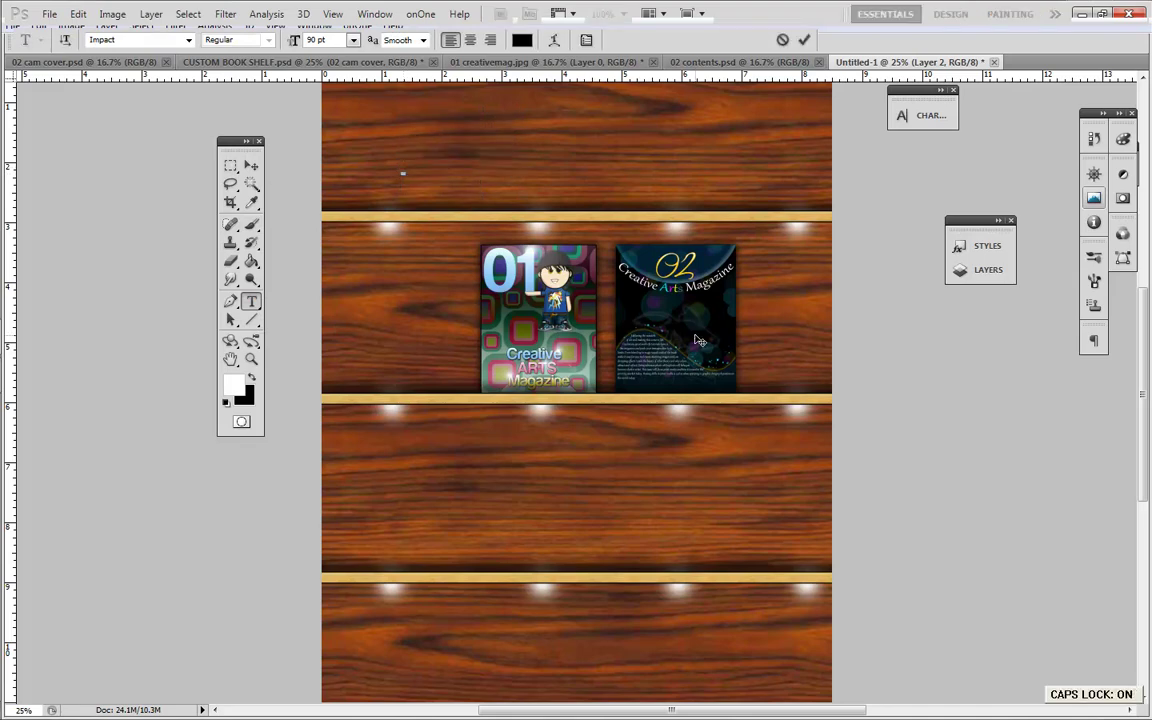
pyautogui.write('Bool')
pyautogui.press('capslock')
pyautogui.press('BackSpace')
pyautogui.write('ks')
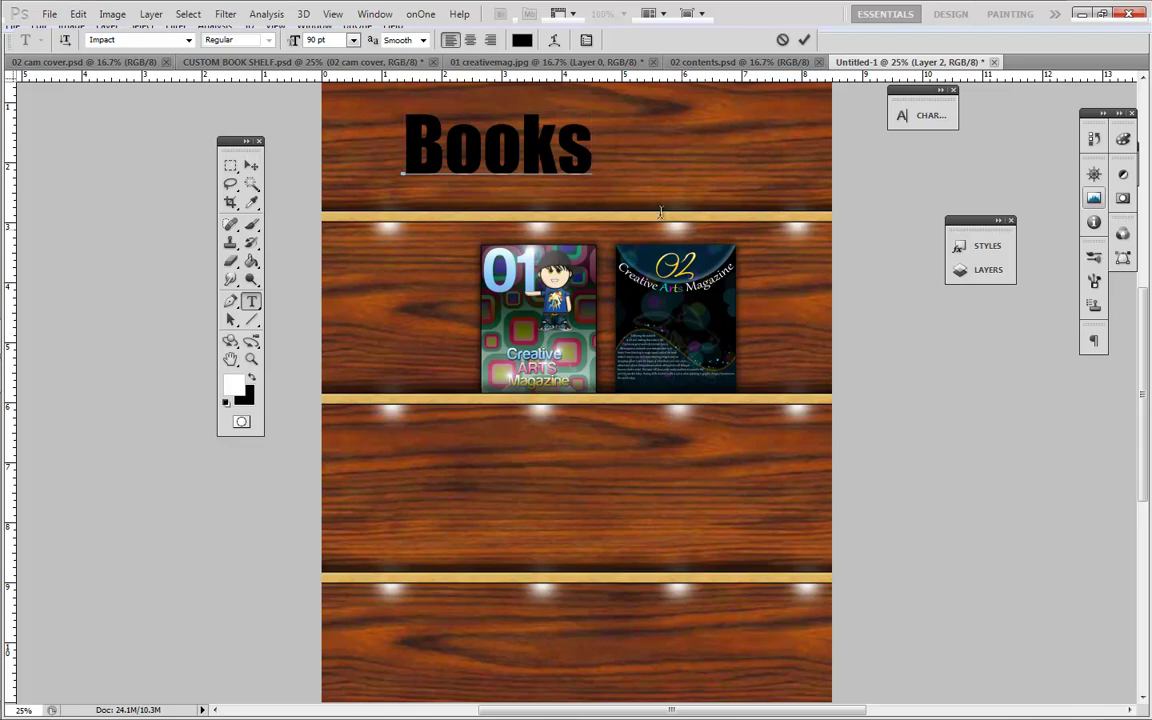
pyautogui.hotkey('ctrl', 'a')
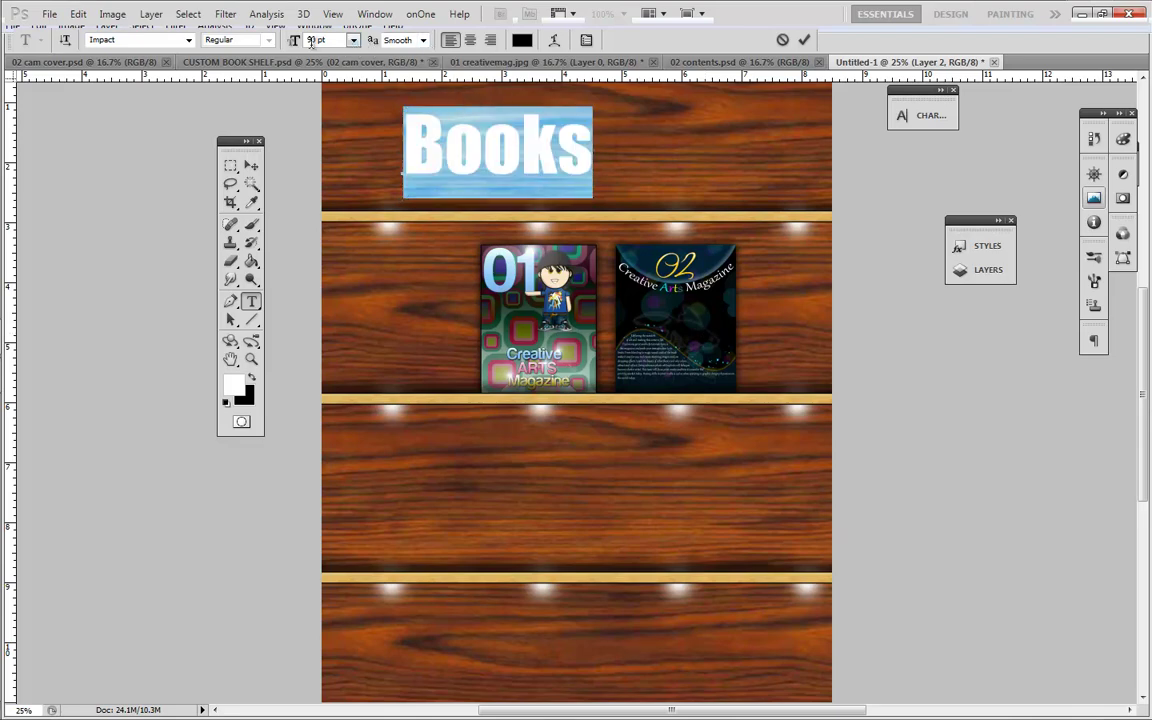
pyautogui.write('120')
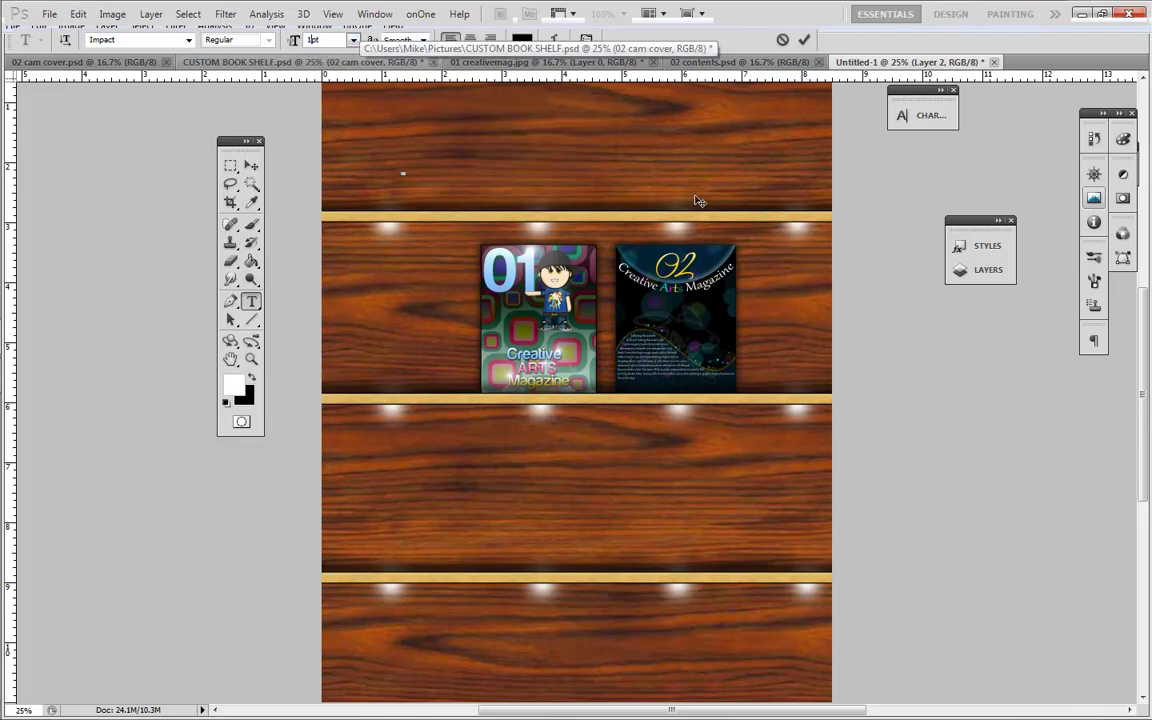
pyautogui.press('Return')
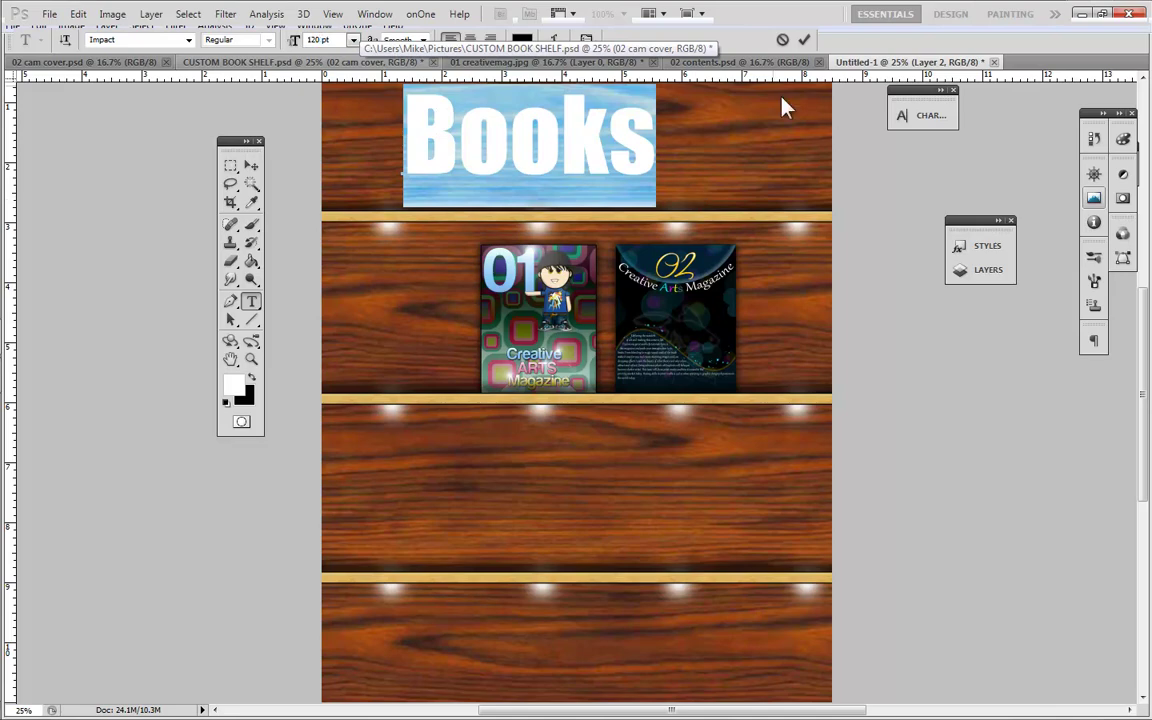
pyautogui.click(804, 39)
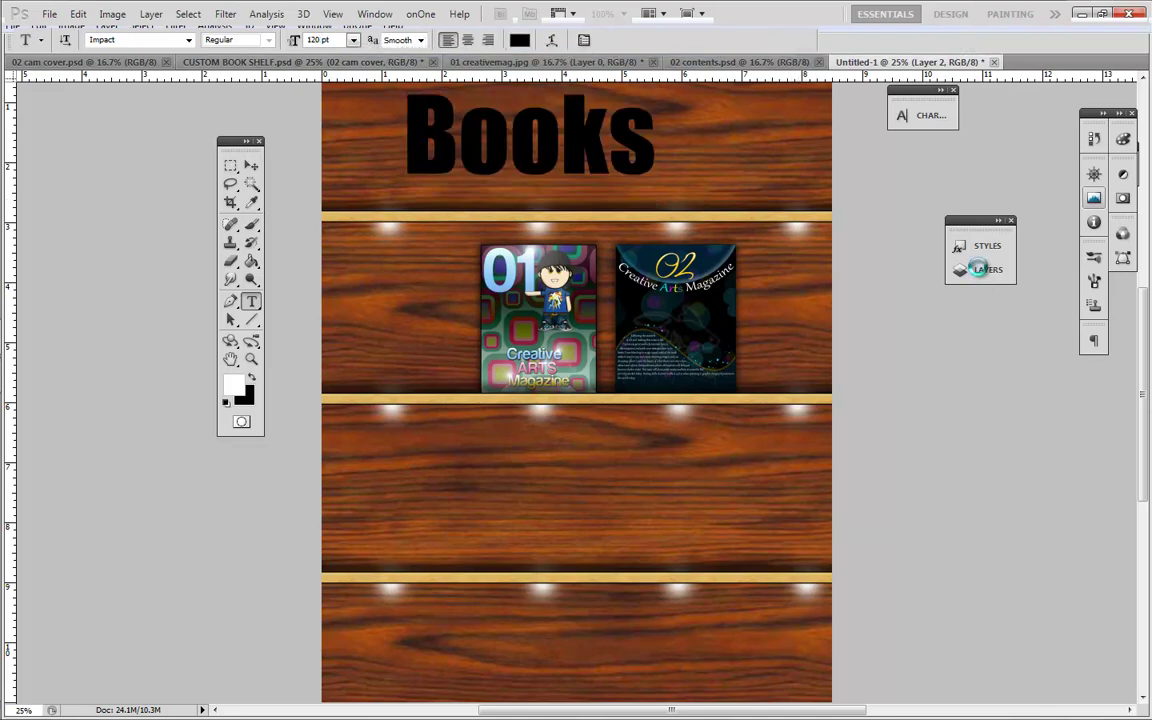
# Paste the golden wood layer style onto the Books layer and nudge it slightly right
pyautogui.click(982, 270)
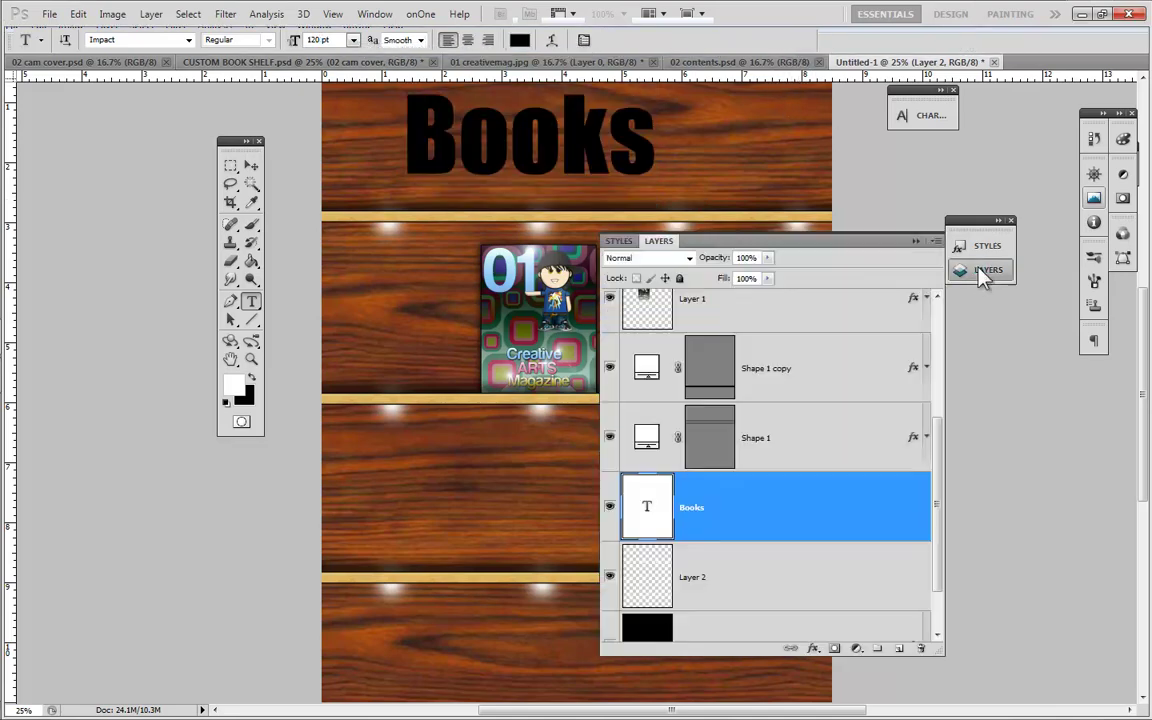
pyautogui.rightClick(828, 495)
pyautogui.click(886, 459)
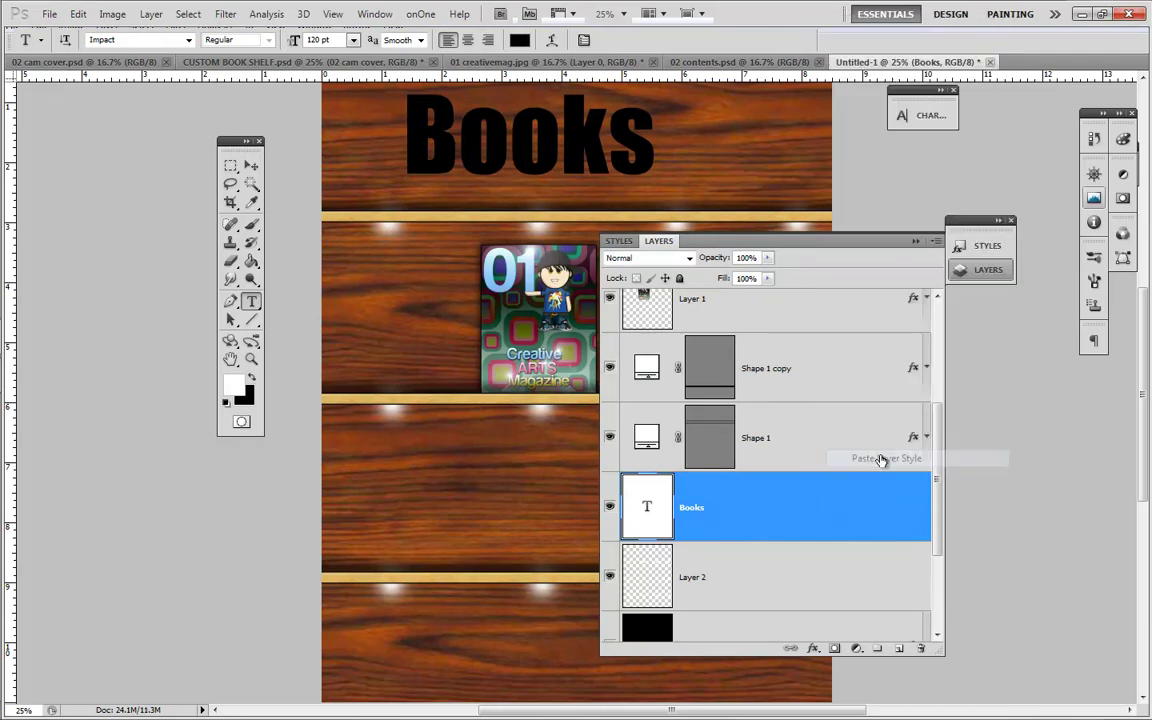
pyautogui.click(915, 241)
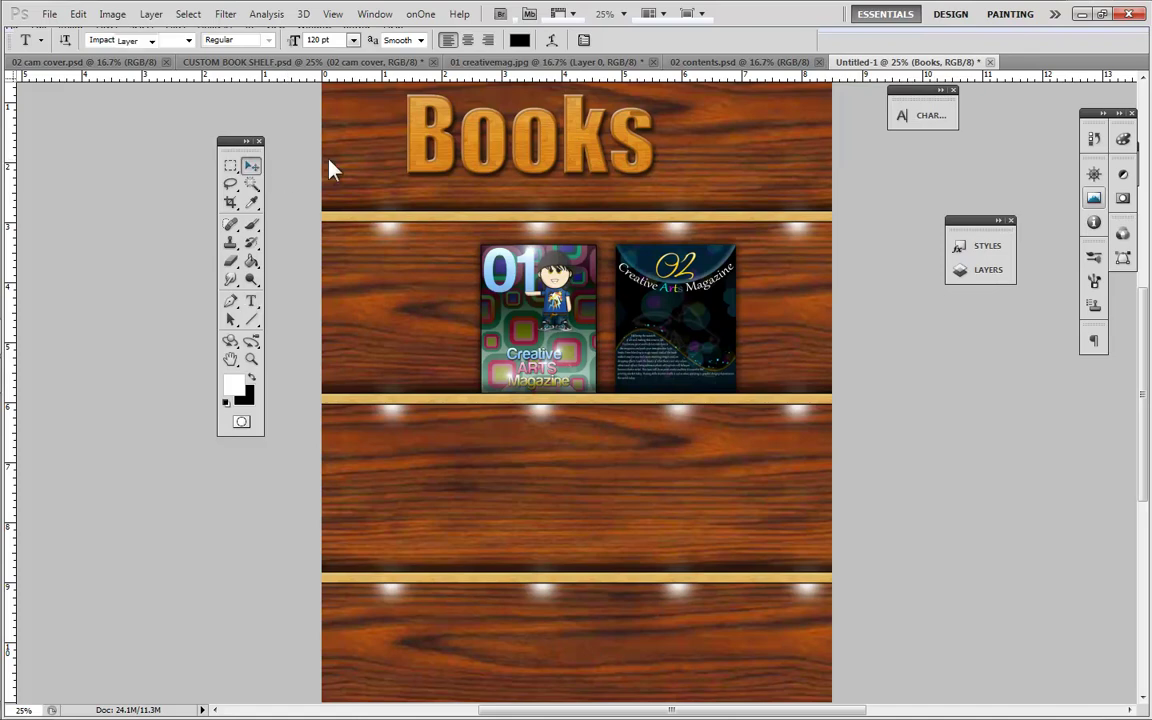
pyautogui.press('v')
pyautogui.moveTo(568, 148); pyautogui.dragTo(592, 168)
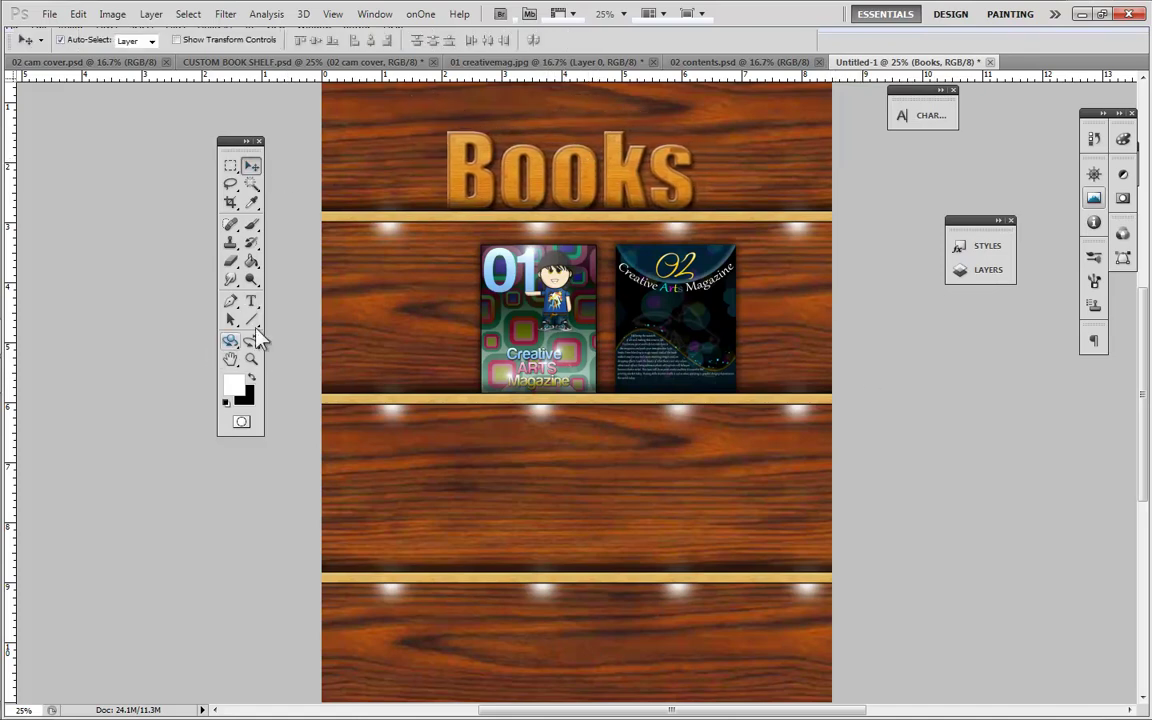
# Type 'CMYKARTS.COM' at 90 pt on the bottom shelf
pyautogui.press('t')
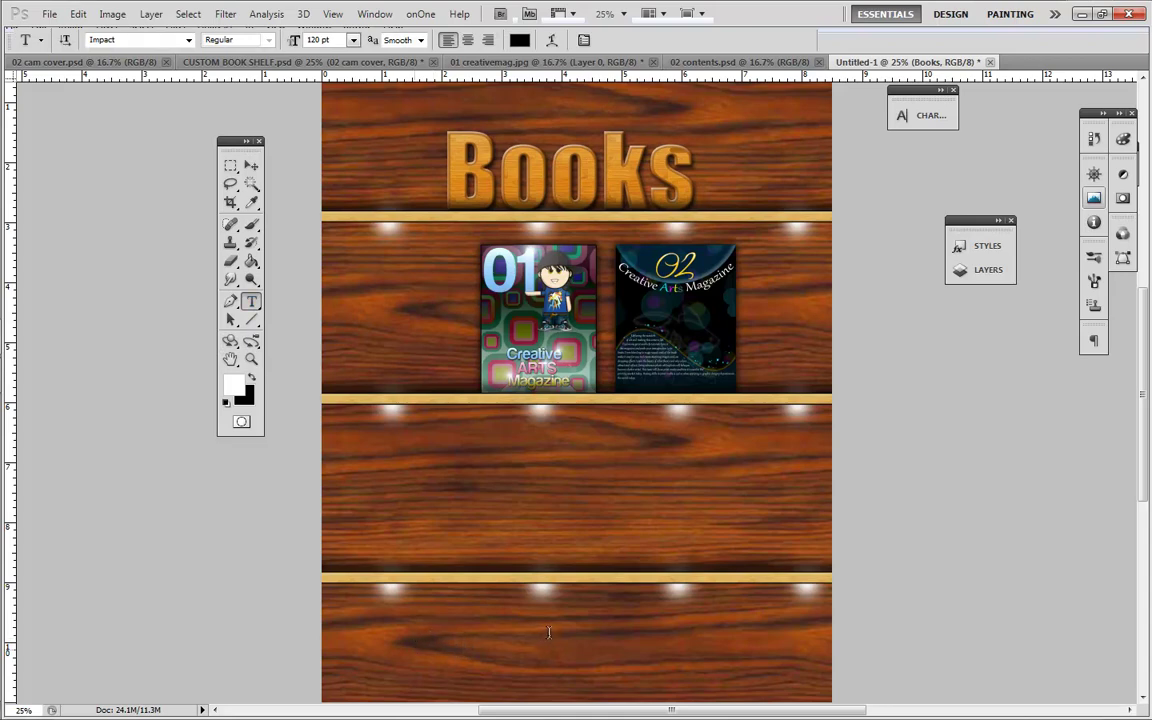
pyautogui.click(414, 650)
pyautogui.press('capslock')
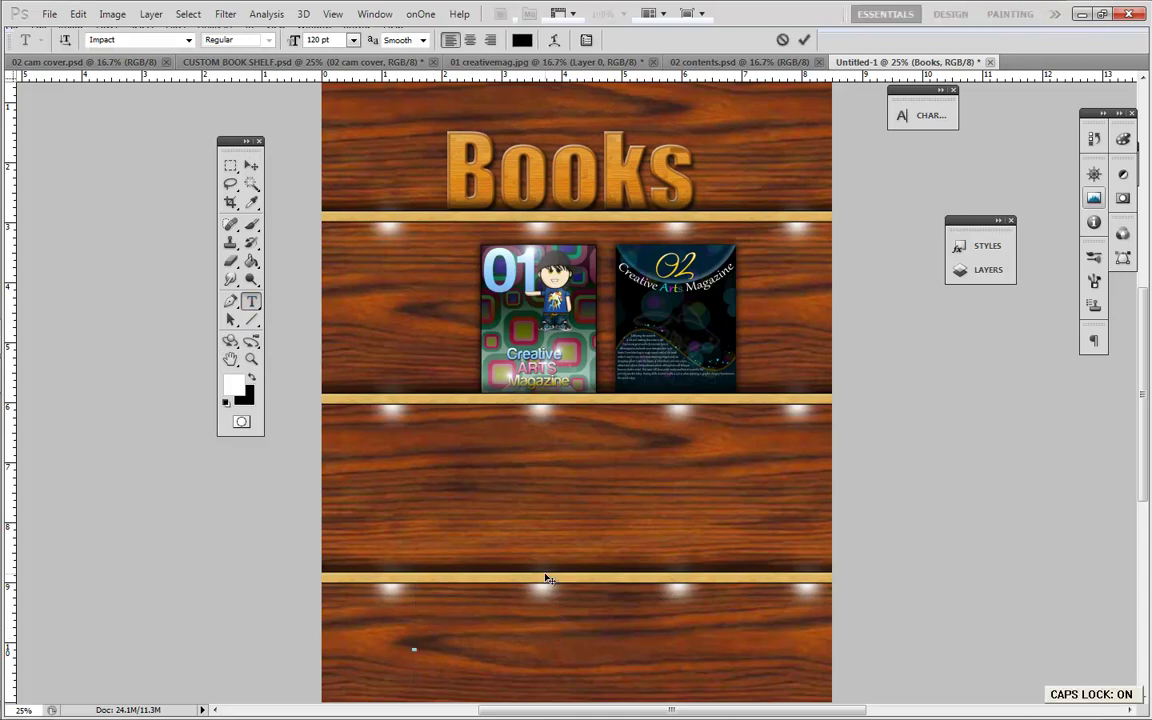
pyautogui.write('CMYKARTS')
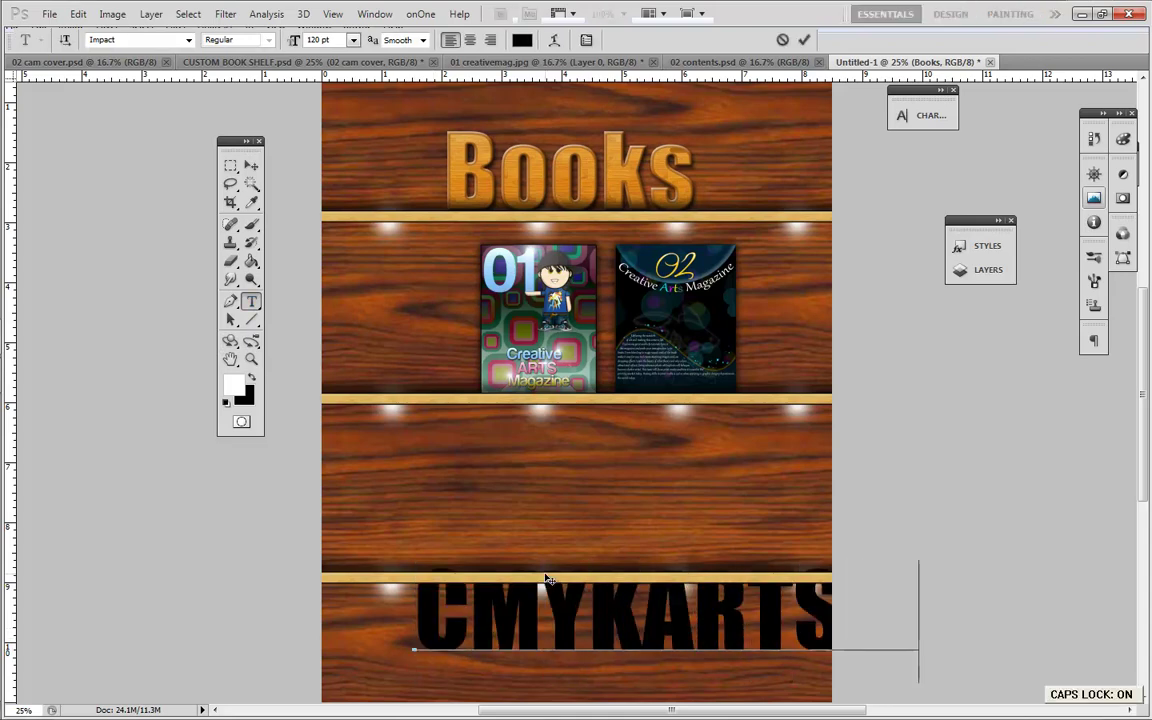
pyautogui.press('ctrl')
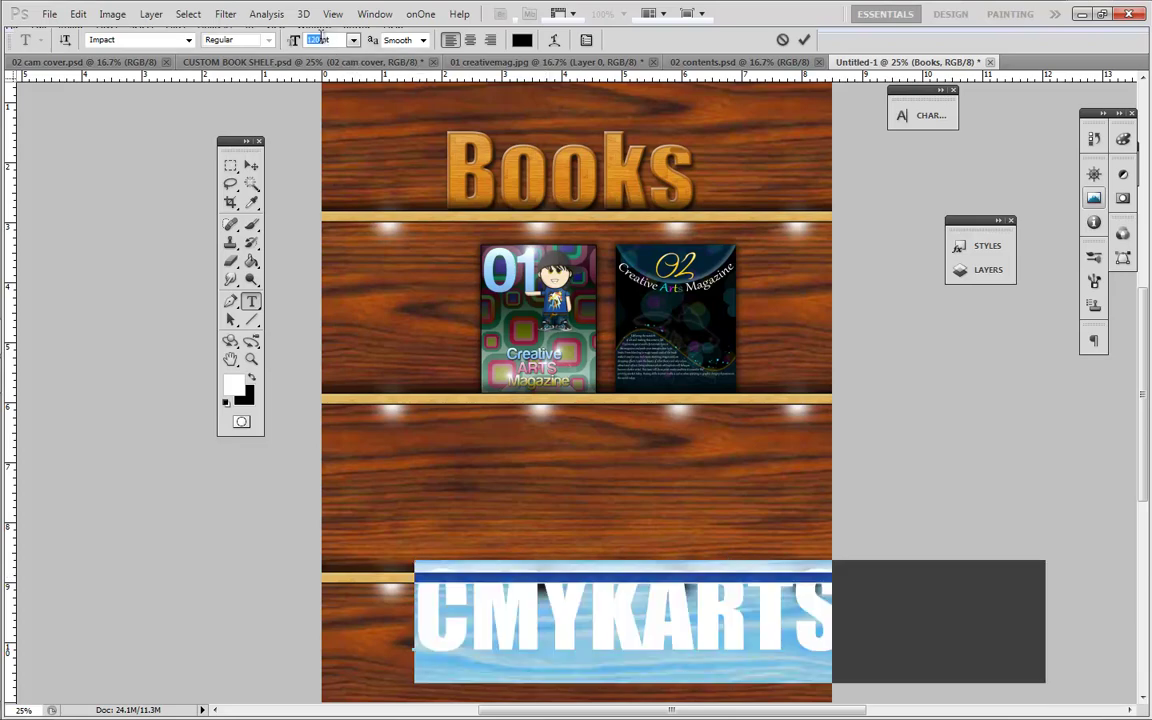
pyautogui.write('90')
pyautogui.press('Return')
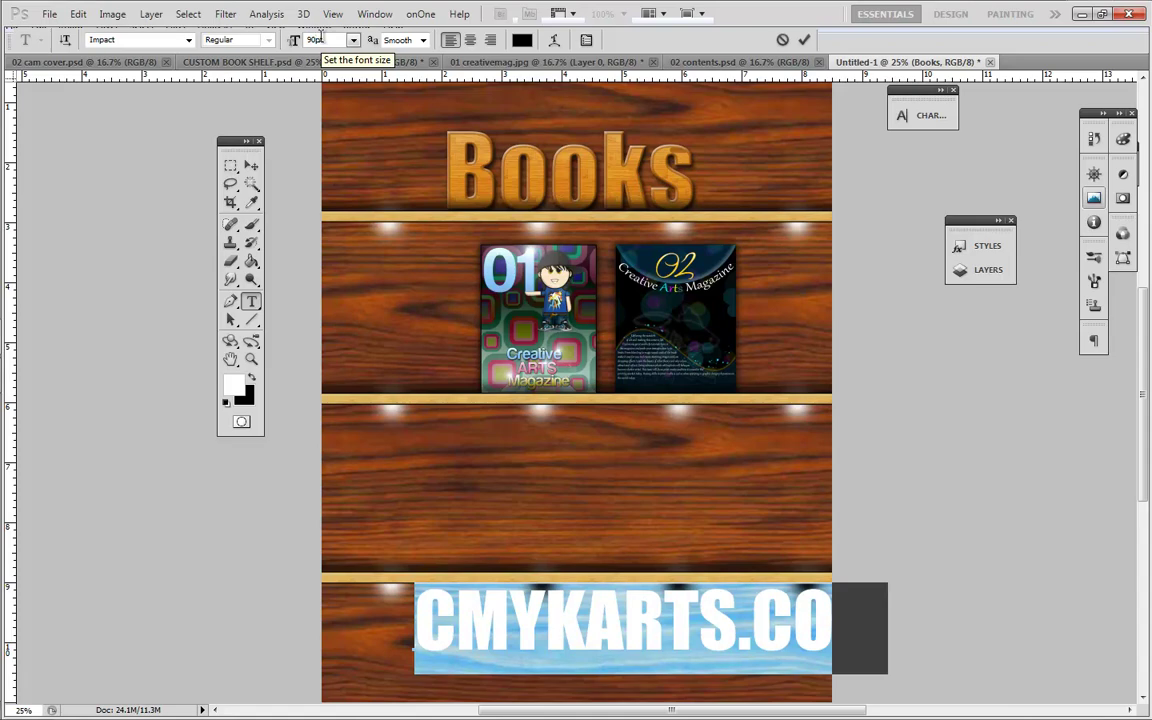
pyautogui.click(804, 39)
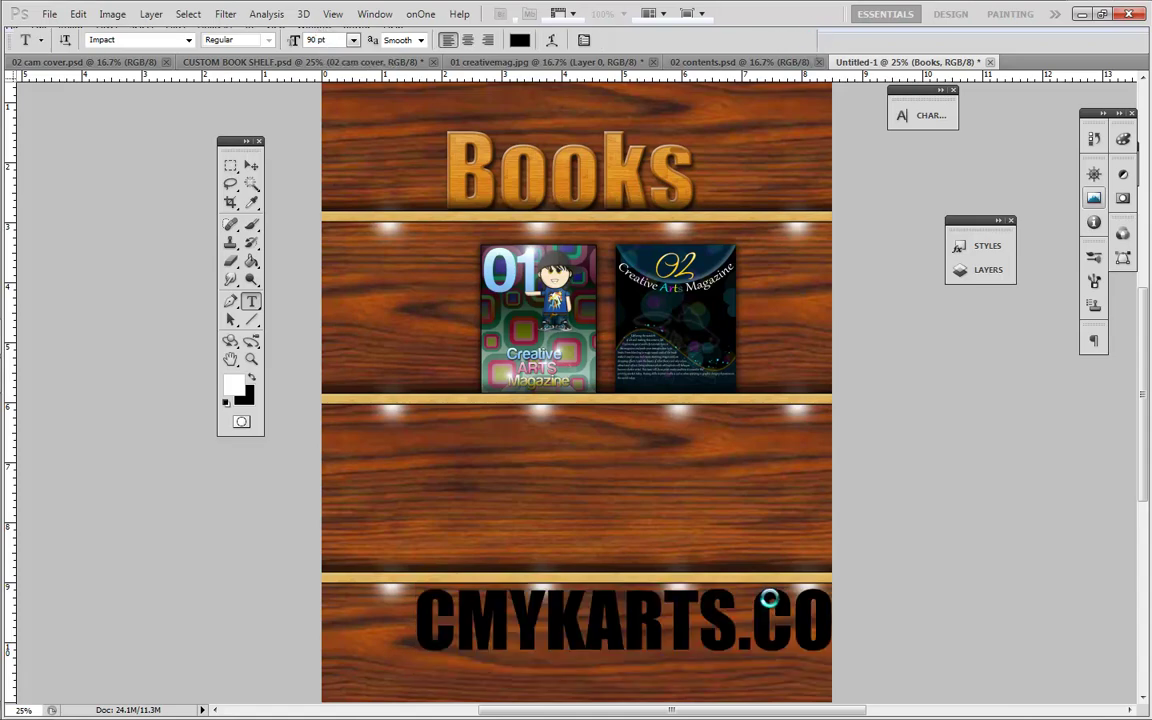
# Apply the same golden wood layer style to the CMYKARTS.COM layer
pyautogui.click(980, 272)
pyautogui.click(812, 490)
pyautogui.rightClick(812, 500)
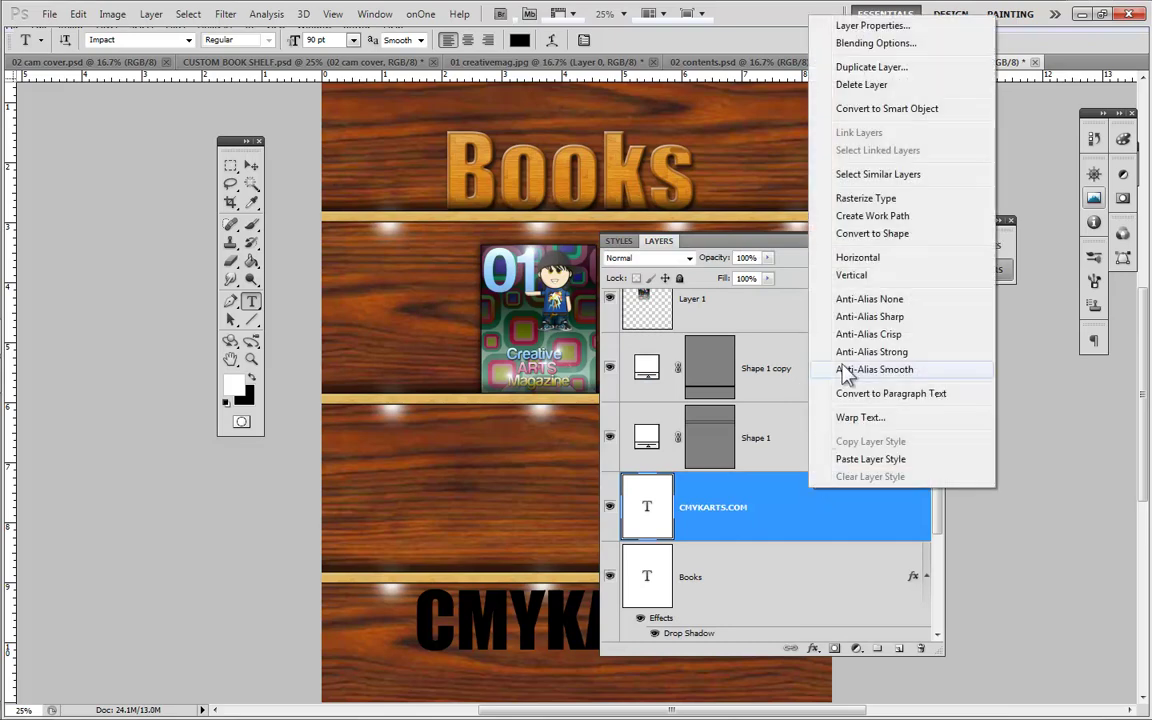
pyautogui.press('Escape')
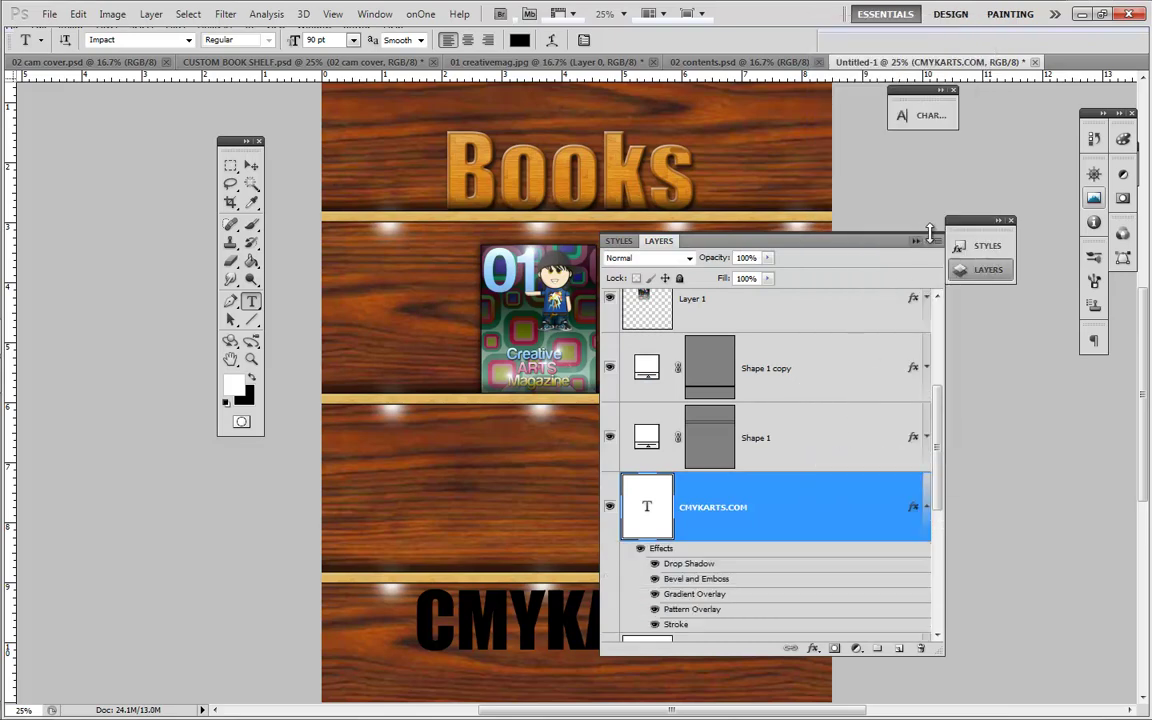
pyautogui.click(915, 242)
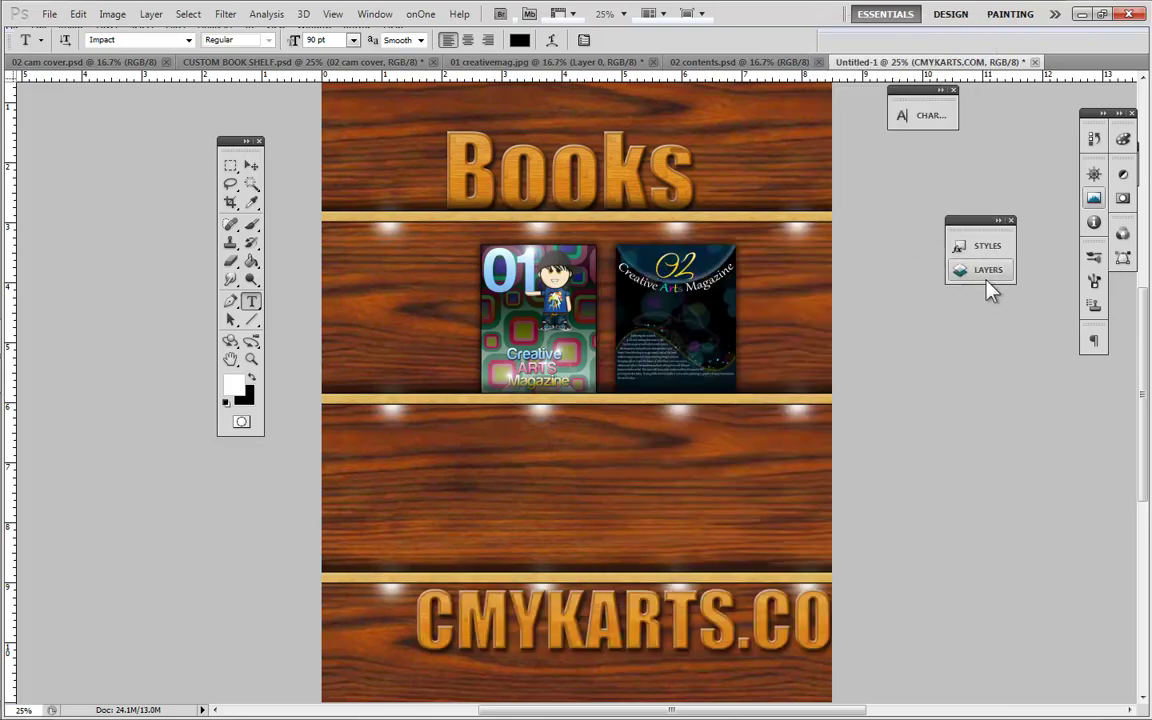
pyautogui.click(251, 166)
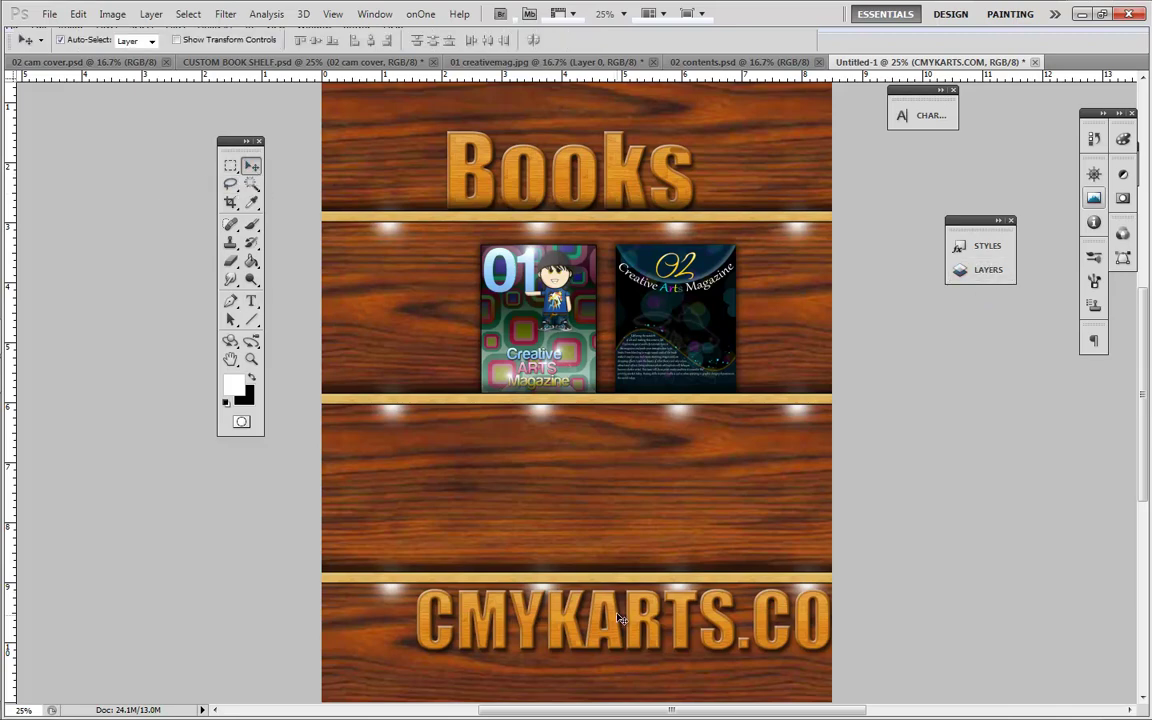
# Drag CMYKARTS.COM up onto the middle shelf and zoom out to show the whole bookshelf
pyautogui.moveTo(619, 622); pyautogui.dragTo(547, 538)
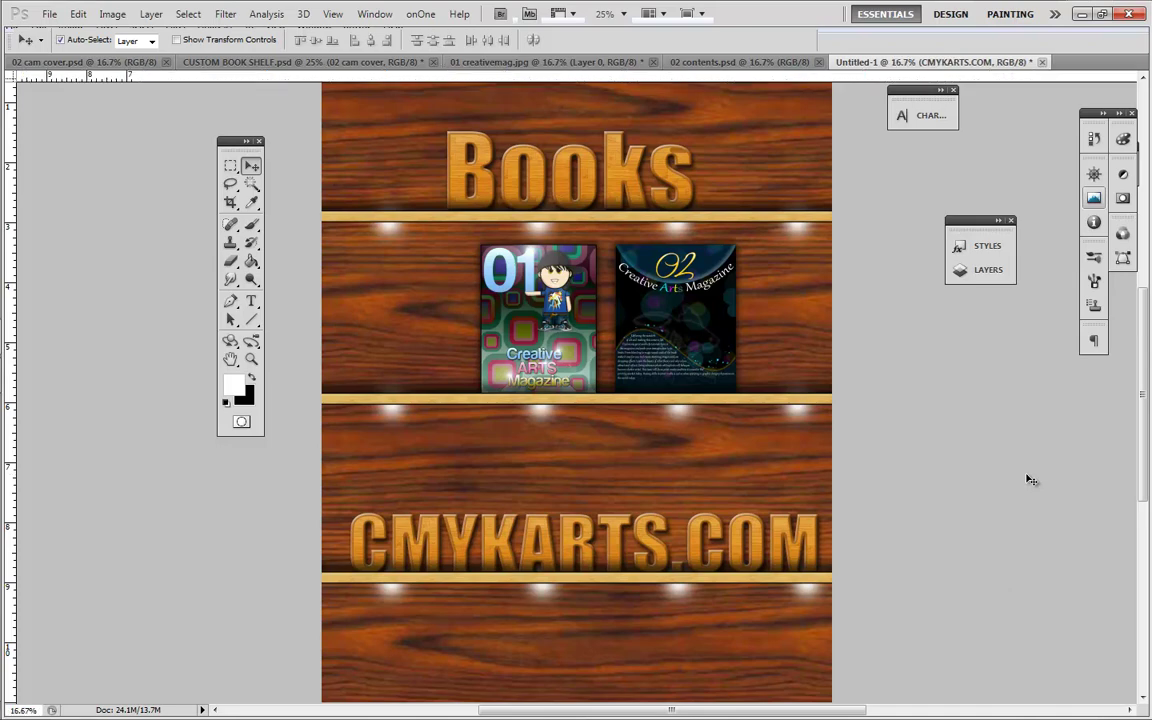
pyautogui.hotkey('ctrl', '-')
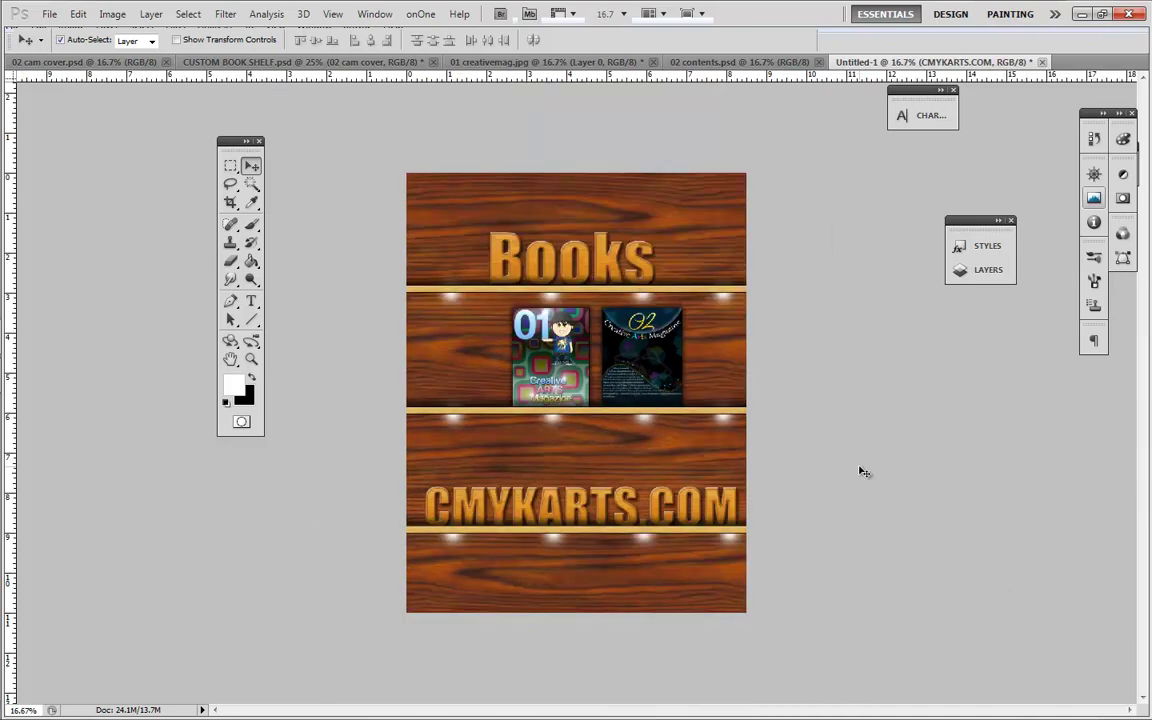